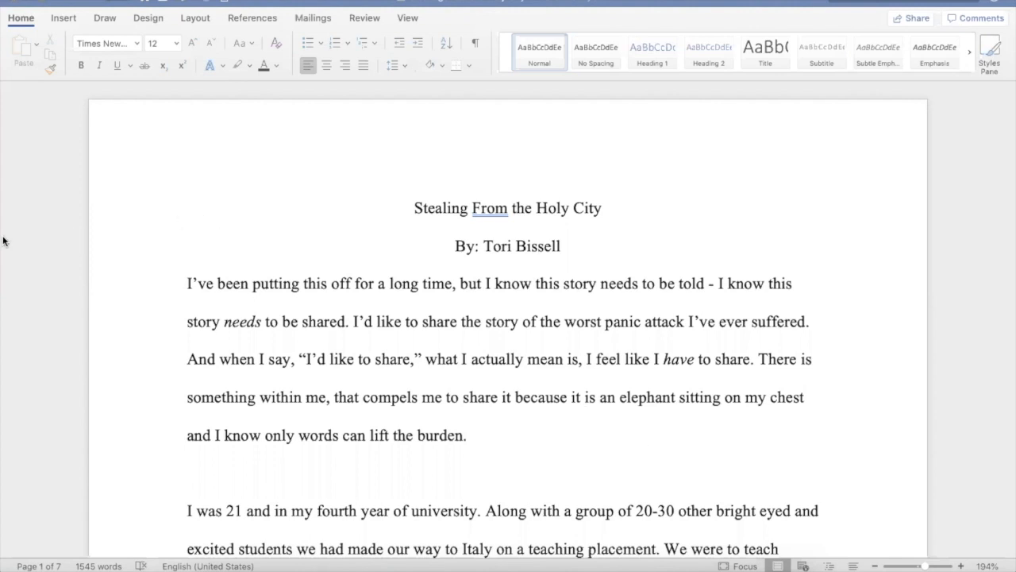
- Switch to the "Show, Don't Tell and Strong Verbs Tips" document in Preview and widen its window to fill the screen
{"action": "left_click_drag", "start_coordinate": [2, 241], "coordinate": [181, 252]}
{"action": "left_click", "coordinate": [64, 240]}
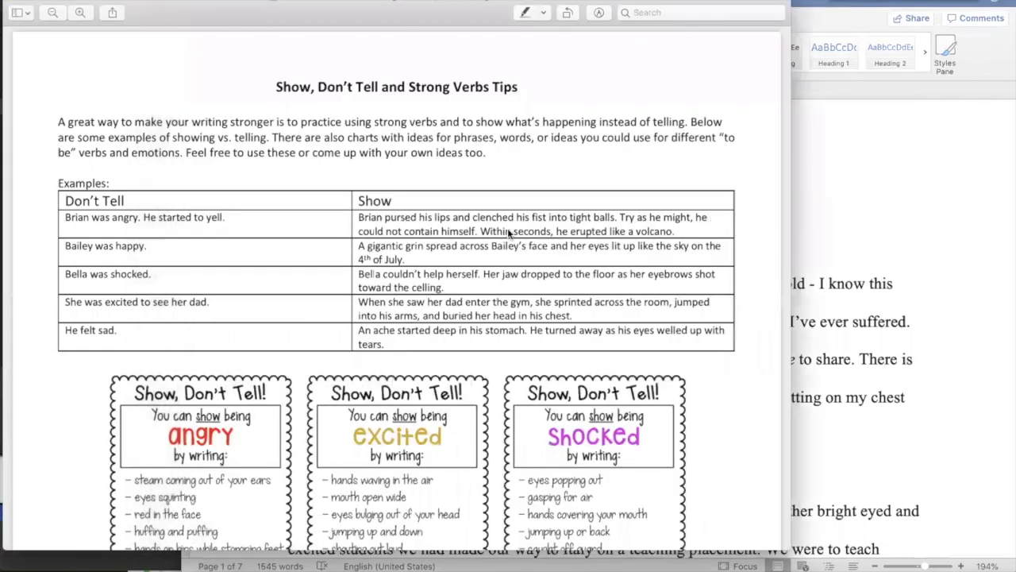
{"action": "left_click_drag", "start_coordinate": [792, 170], "coordinate": [1014, 184]}
{"action": "scroll", "coordinate": [872, 211], "scroll_direction": "up", "scroll_amount": 4}
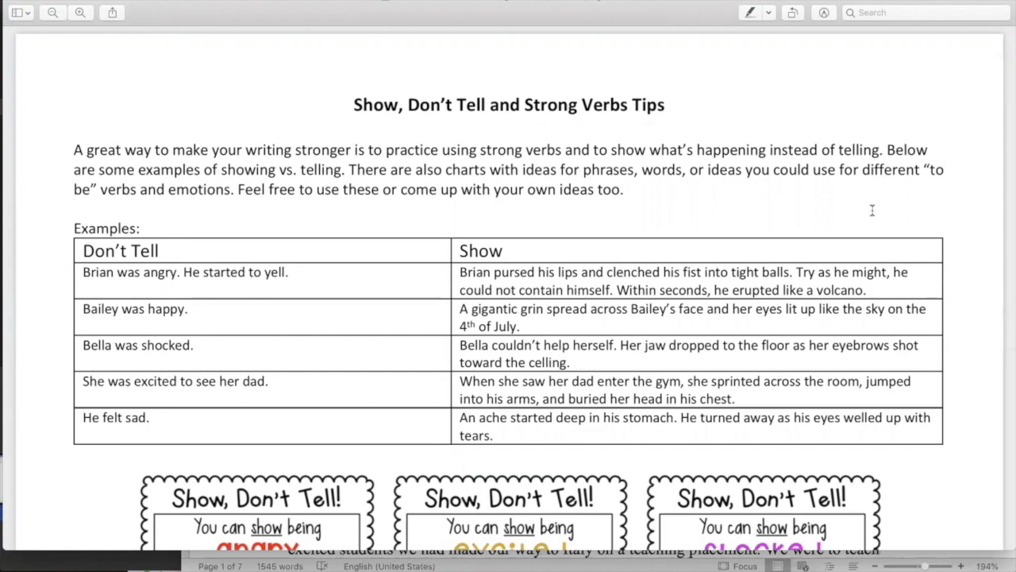
- Review the tips document's telling versus showing examples and its "Show, Don't Tell!" cards of phrases for each emotion
{"action": "scroll", "coordinate": [872, 210], "scroll_direction": "down", "scroll_amount": 2}
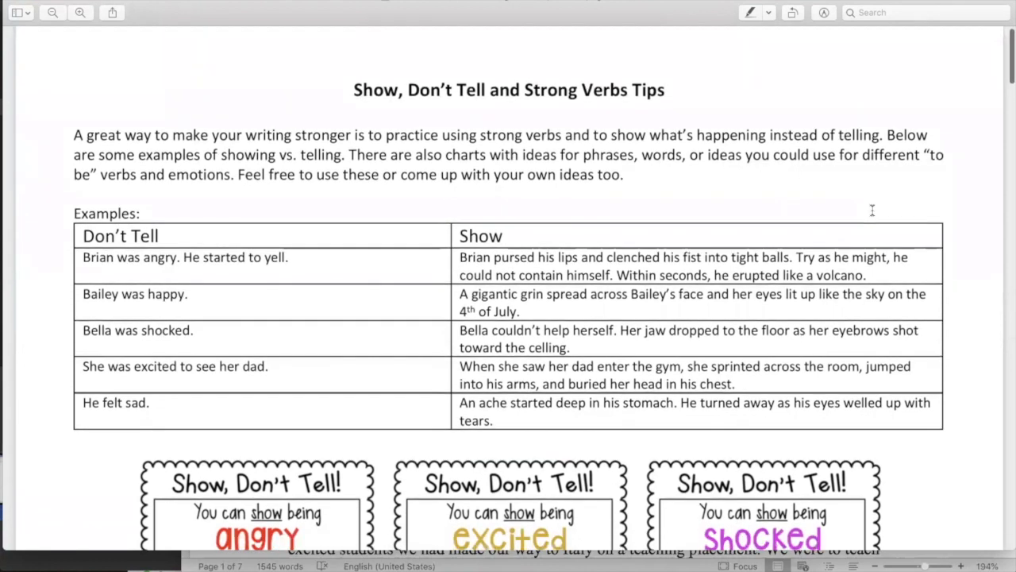
{"action": "scroll", "coordinate": [872, 210], "scroll_direction": "down", "scroll_amount": 8}
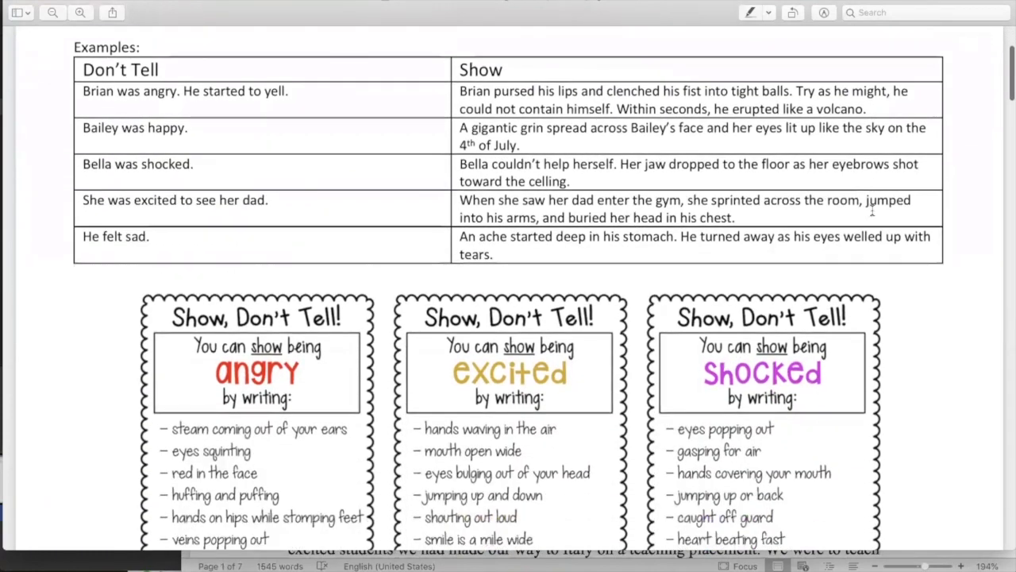
{"action": "scroll", "coordinate": [872, 212], "scroll_direction": "down", "scroll_amount": 18}
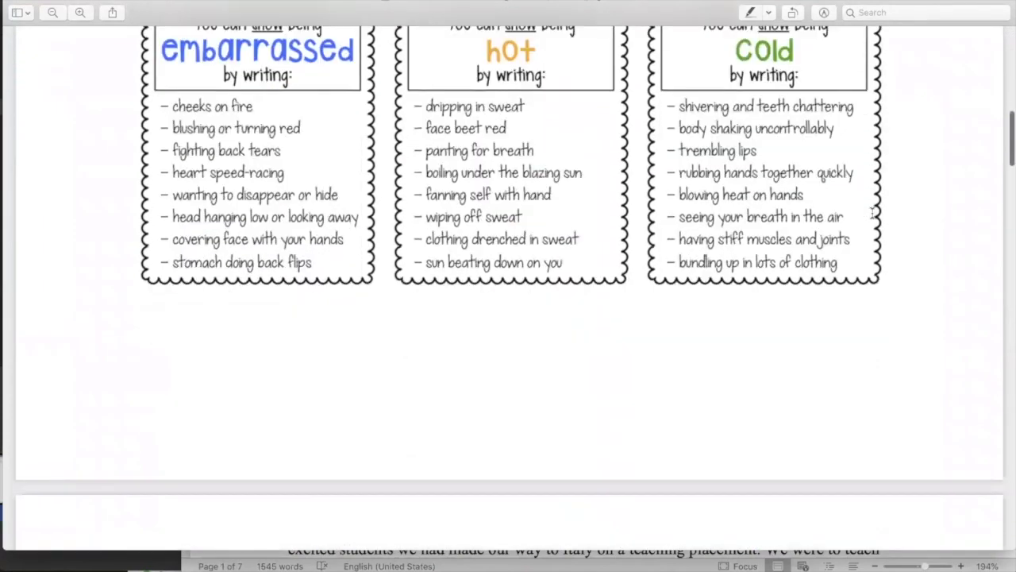
{"action": "scroll", "coordinate": [872, 213], "scroll_direction": "down", "scroll_amount": 10}
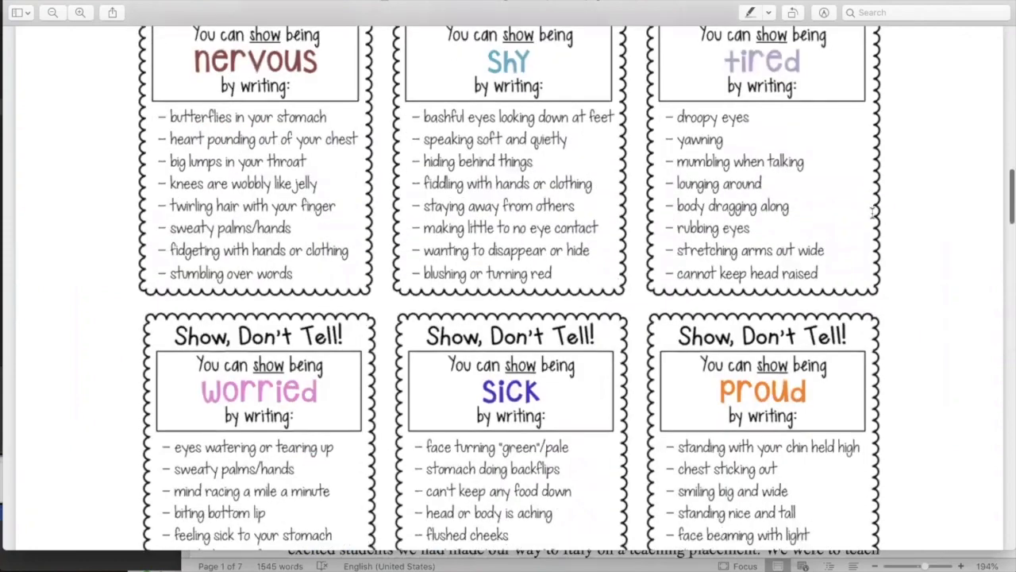
{"action": "scroll", "coordinate": [873, 216], "scroll_direction": "down", "scroll_amount": 7}
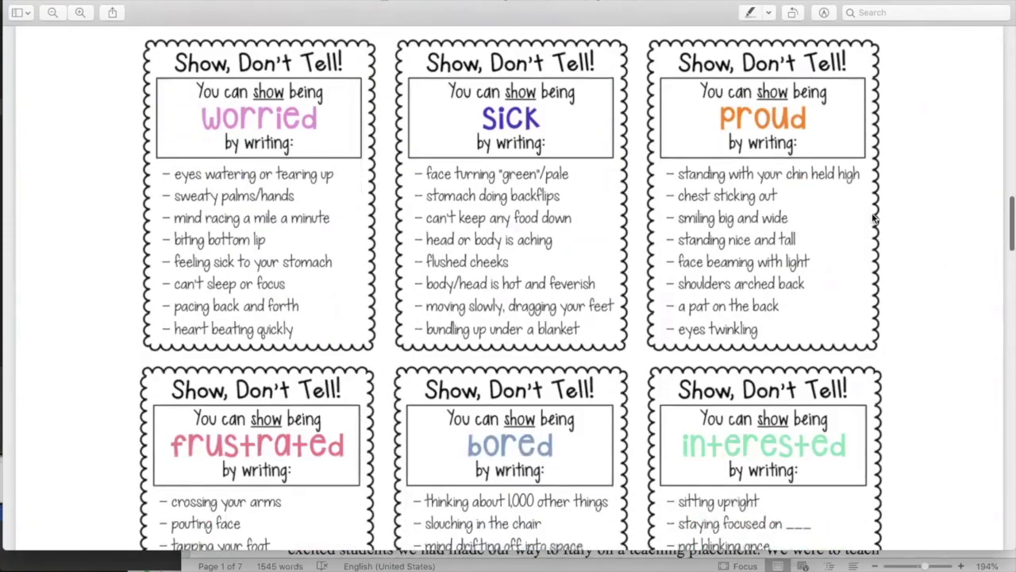
{"action": "scroll", "coordinate": [873, 216], "scroll_direction": "down", "scroll_amount": 10}
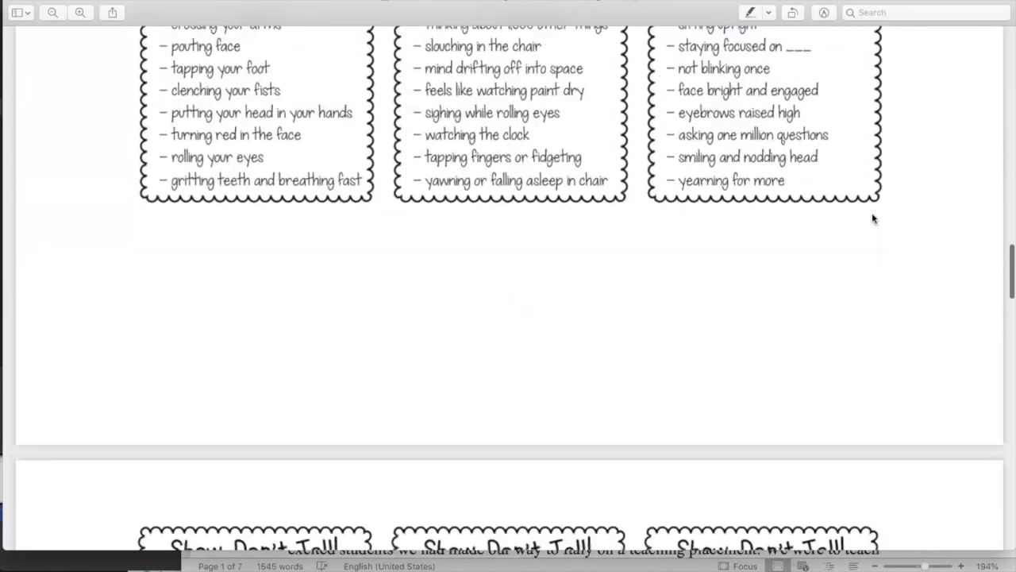
{"action": "scroll", "coordinate": [874, 218], "scroll_direction": "down", "scroll_amount": 14}
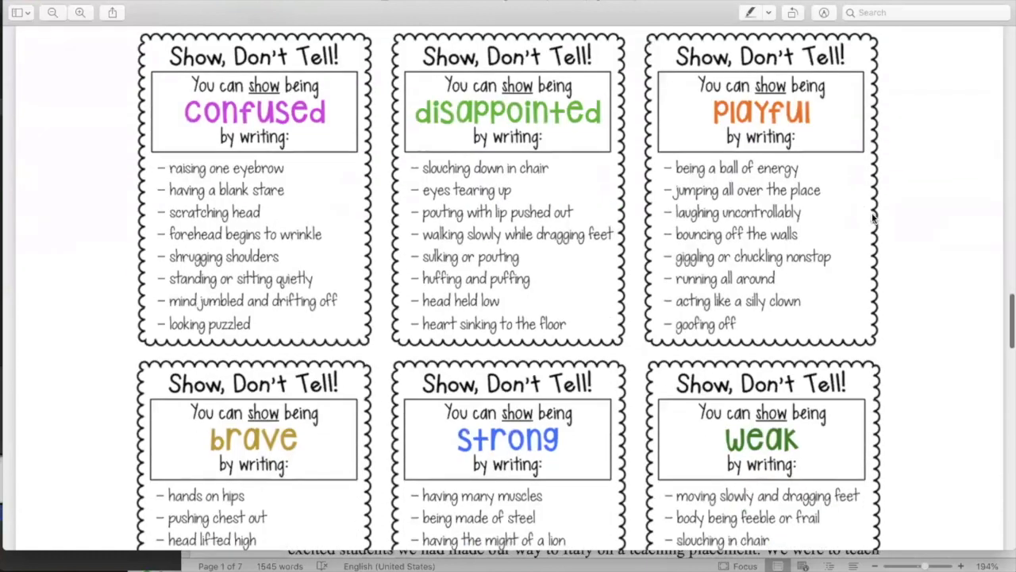
{"action": "scroll", "coordinate": [873, 217], "scroll_direction": "down", "scroll_amount": 8}
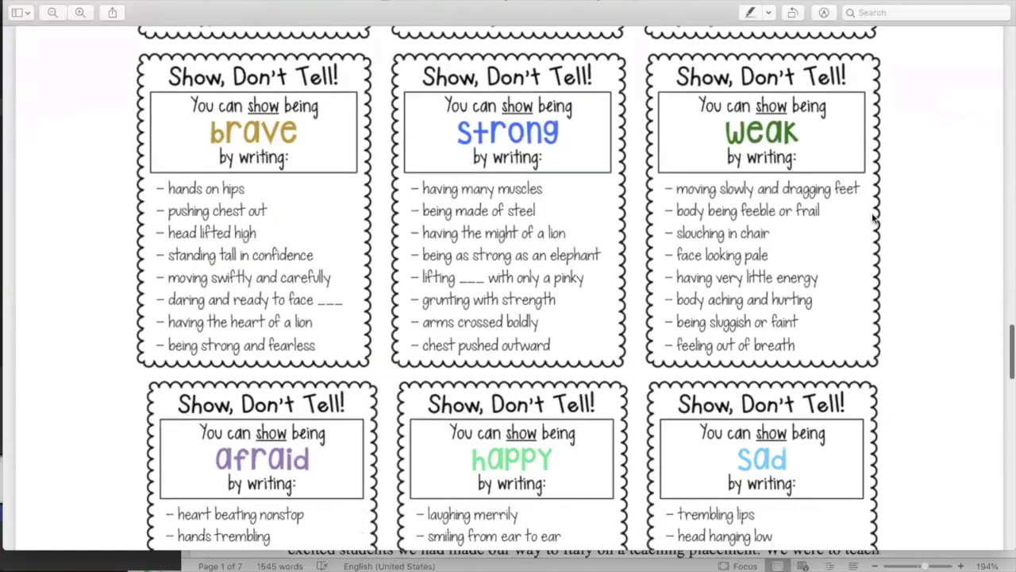
{"action": "scroll", "coordinate": [873, 217], "scroll_direction": "down", "scroll_amount": 9}
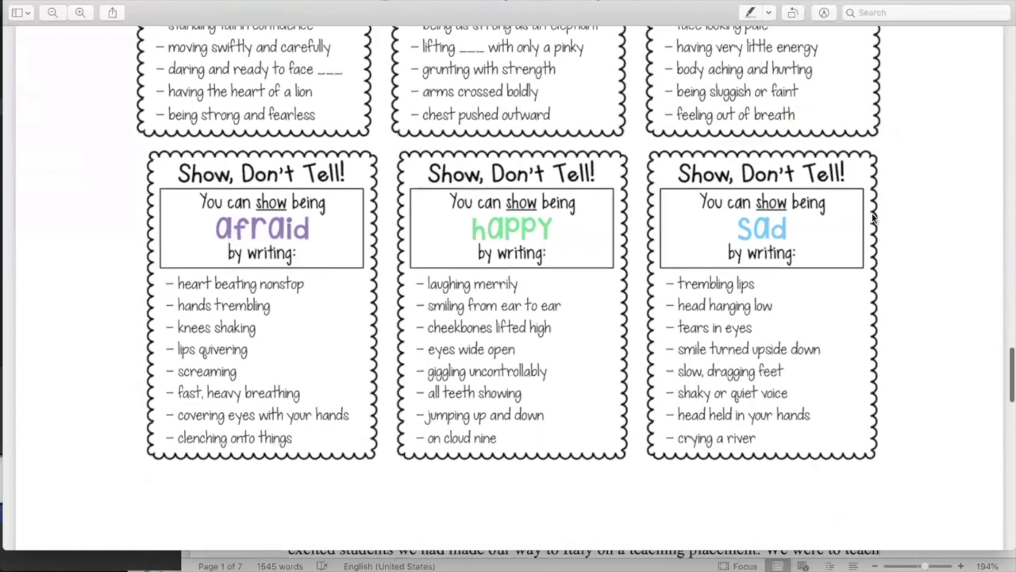
{"action": "scroll", "coordinate": [873, 219], "scroll_direction": "down", "scroll_amount": 16}
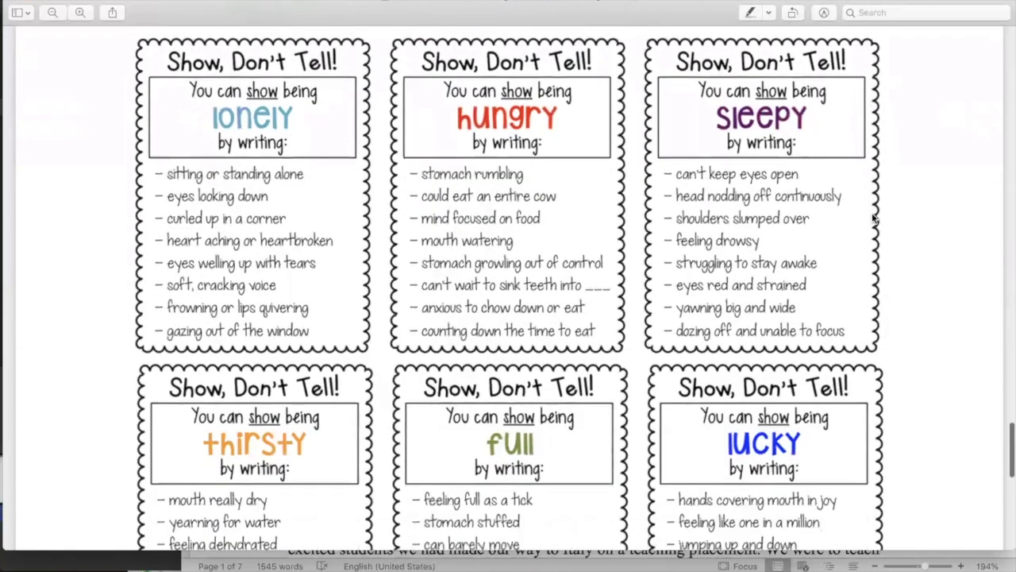
{"action": "scroll", "coordinate": [873, 217], "scroll_direction": "down", "scroll_amount": 15}
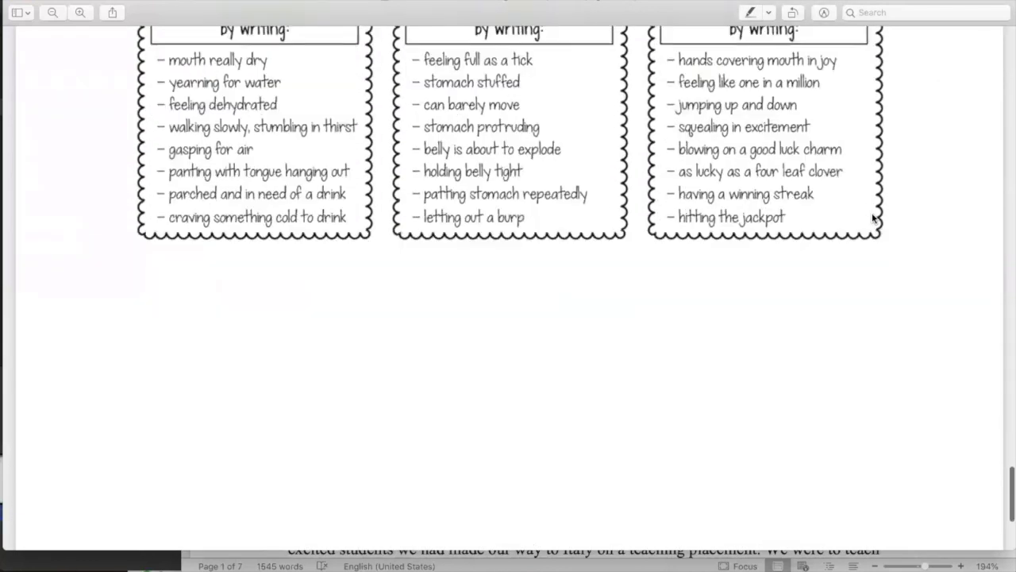
- Narrow the tips document window, switch back to the story in Word and widen it to fill the screen
{"action": "left_click_drag", "start_coordinate": [1006, 263], "coordinate": [762, 271]}
{"action": "left_click", "coordinate": [870, 286]}
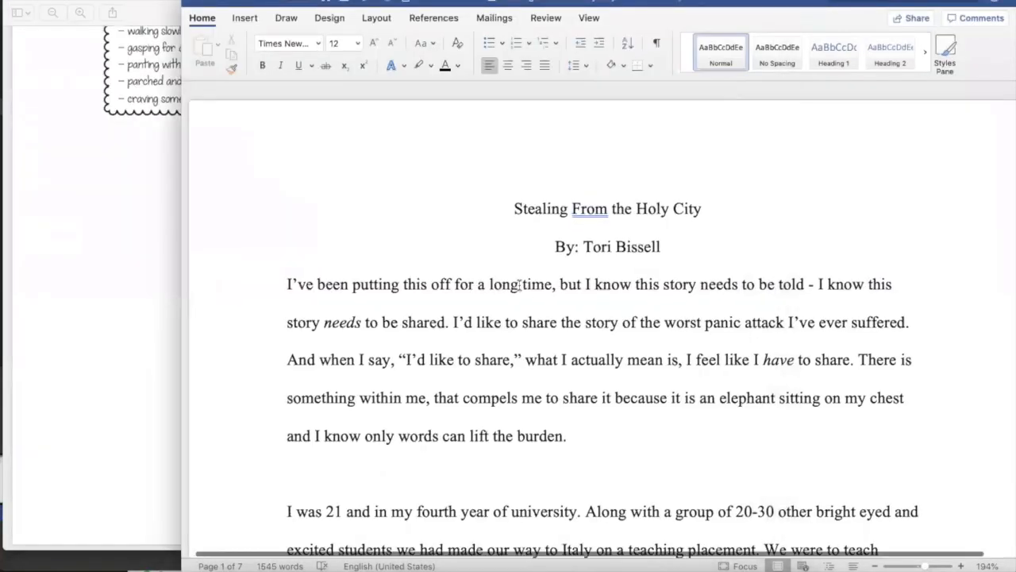
{"action": "scroll", "coordinate": [519, 284], "scroll_direction": "down", "scroll_amount": 1}
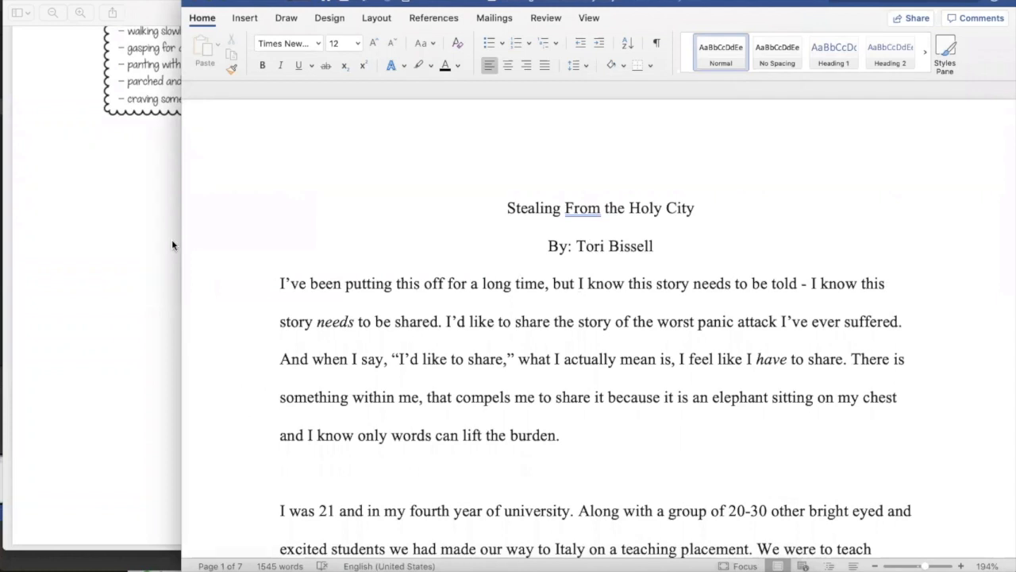
{"action": "left_click_drag", "start_coordinate": [182, 241], "coordinate": [7, 239]}
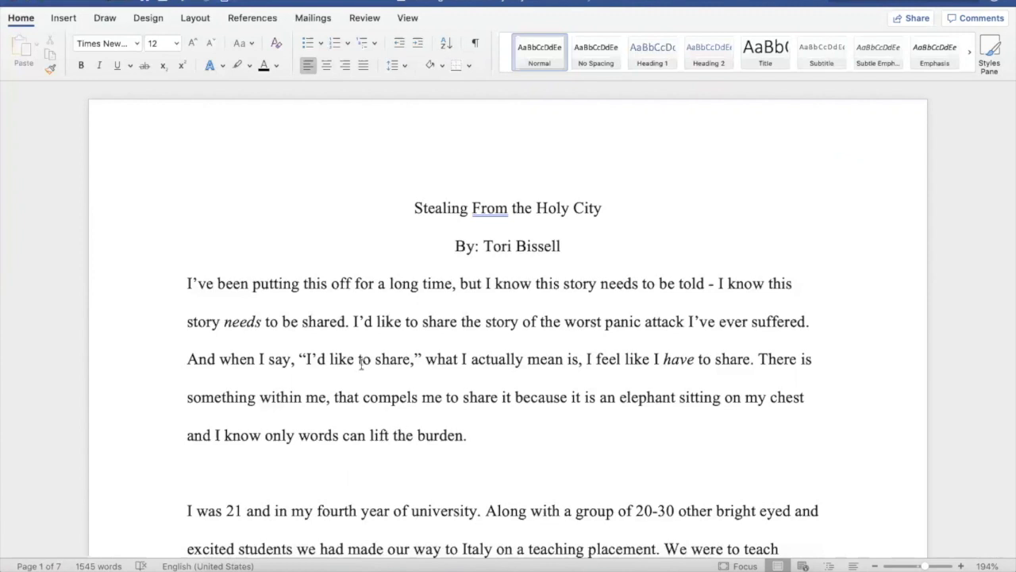
- Read through the story's opening paragraph and the start of its second paragraph for wording that needs editing
{"action": "scroll", "coordinate": [361, 365], "scroll_direction": "down", "scroll_amount": 2}
{"action": "scroll", "coordinate": [361, 365], "scroll_direction": "down", "scroll_amount": 1}
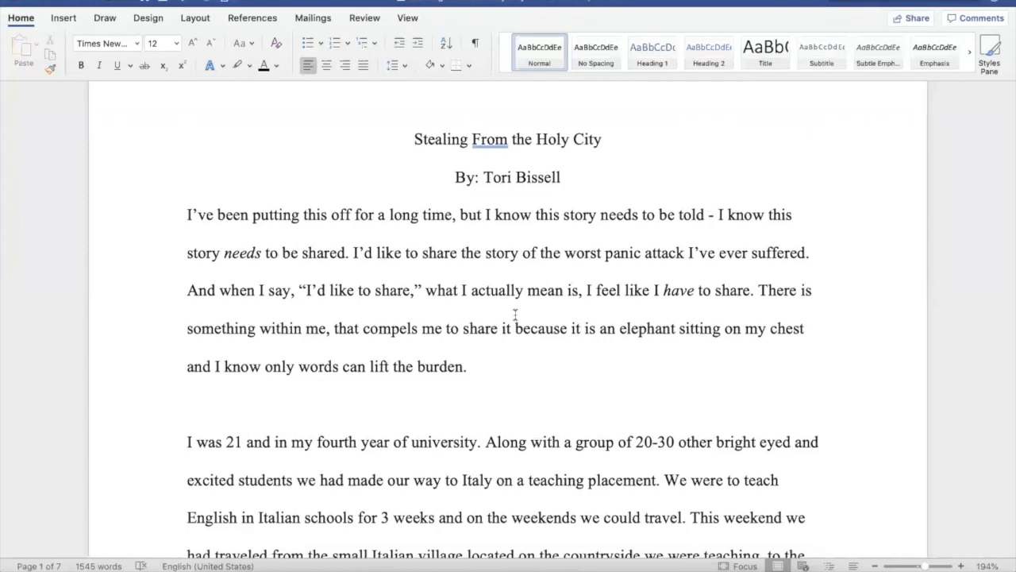
{"action": "scroll", "coordinate": [516, 315], "scroll_direction": "down", "scroll_amount": 3}
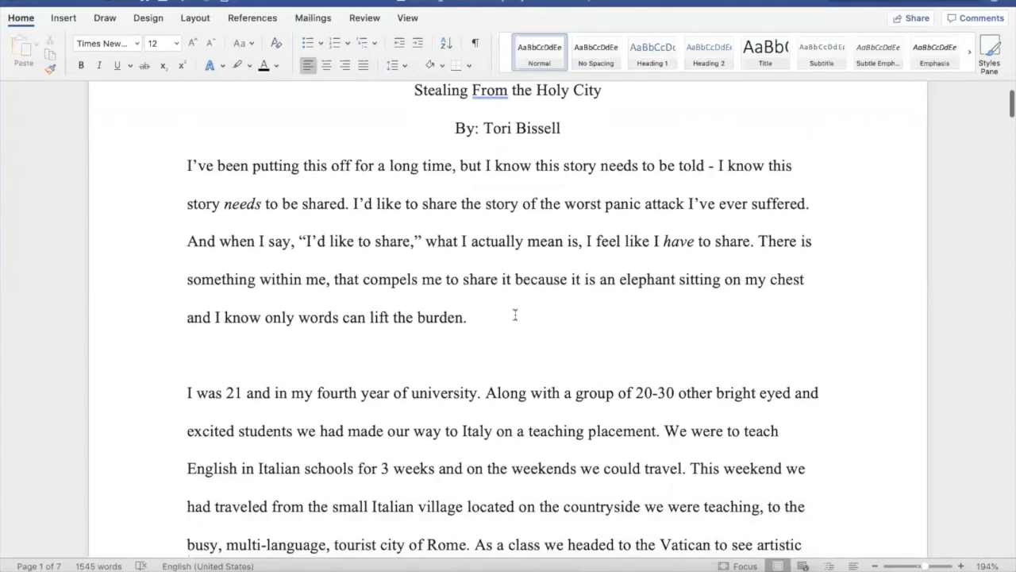
{"action": "scroll", "coordinate": [516, 315], "scroll_direction": "down", "scroll_amount": 1}
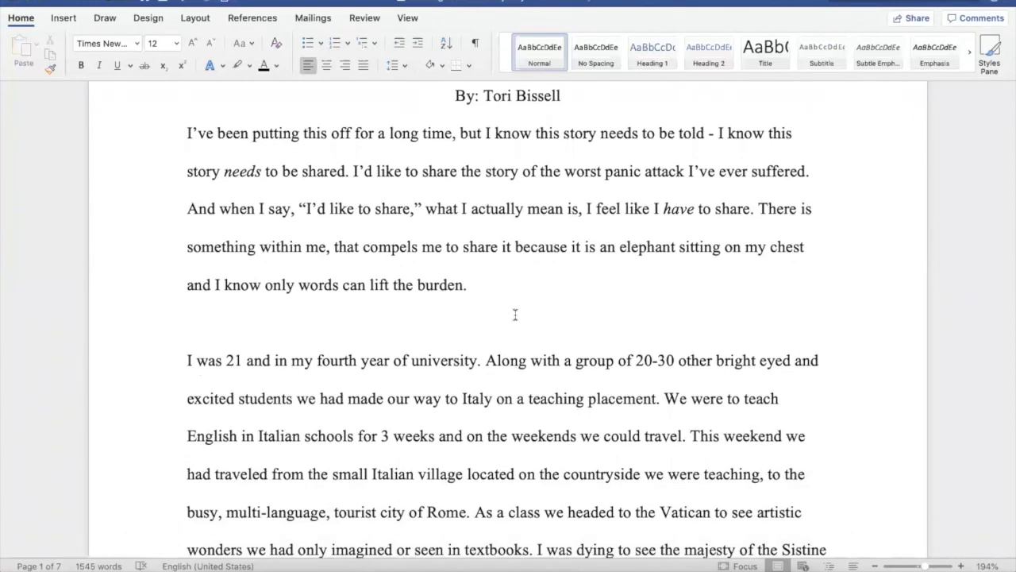
{"action": "scroll", "coordinate": [516, 315], "scroll_direction": "down", "scroll_amount": 2}
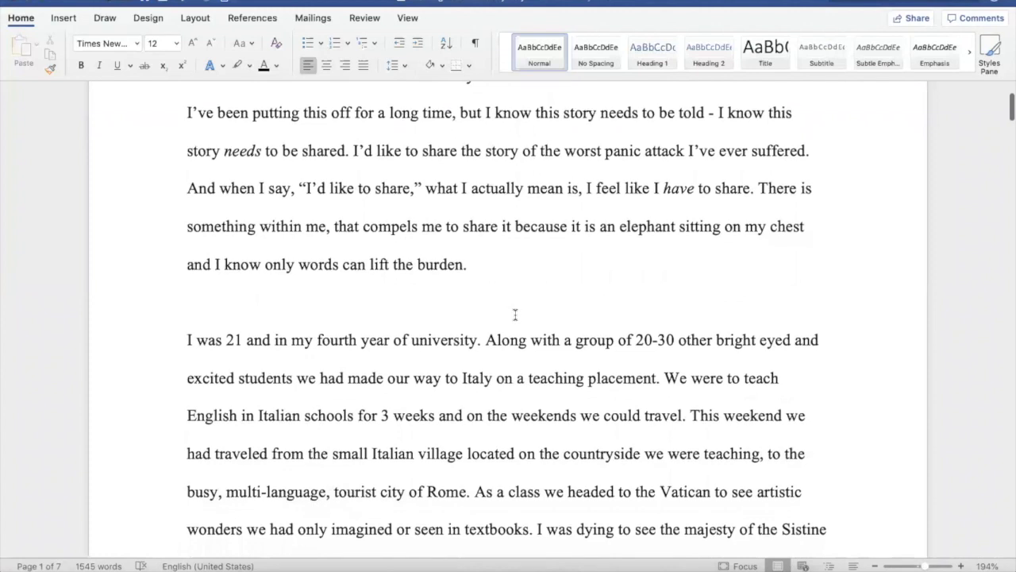
{"action": "scroll", "coordinate": [515, 315], "scroll_direction": "down", "scroll_amount": 1}
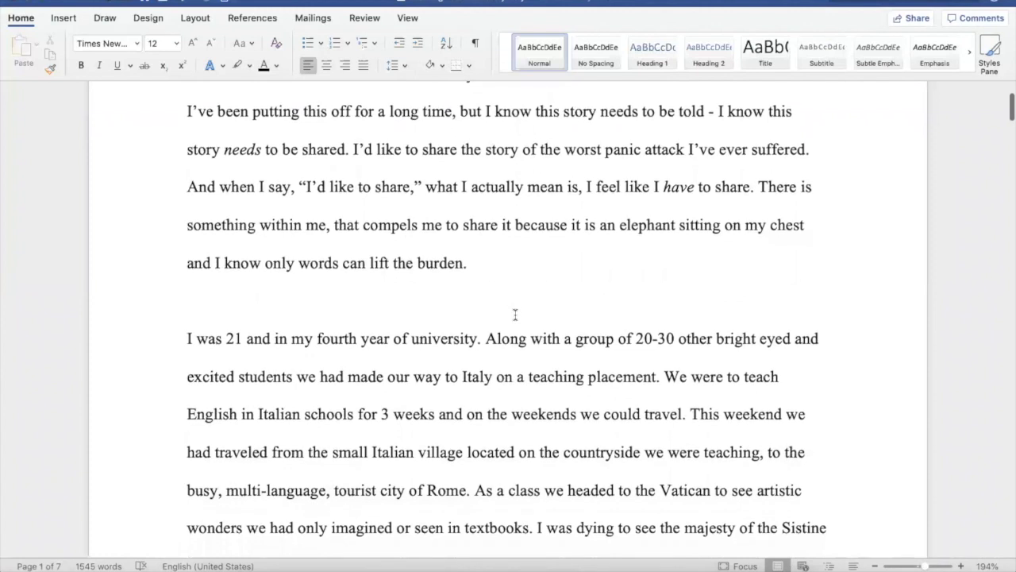
{"action": "scroll", "coordinate": [515, 315], "scroll_direction": "down", "scroll_amount": 1}
{"action": "scroll", "coordinate": [515, 315], "scroll_direction": "down", "scroll_amount": 1}
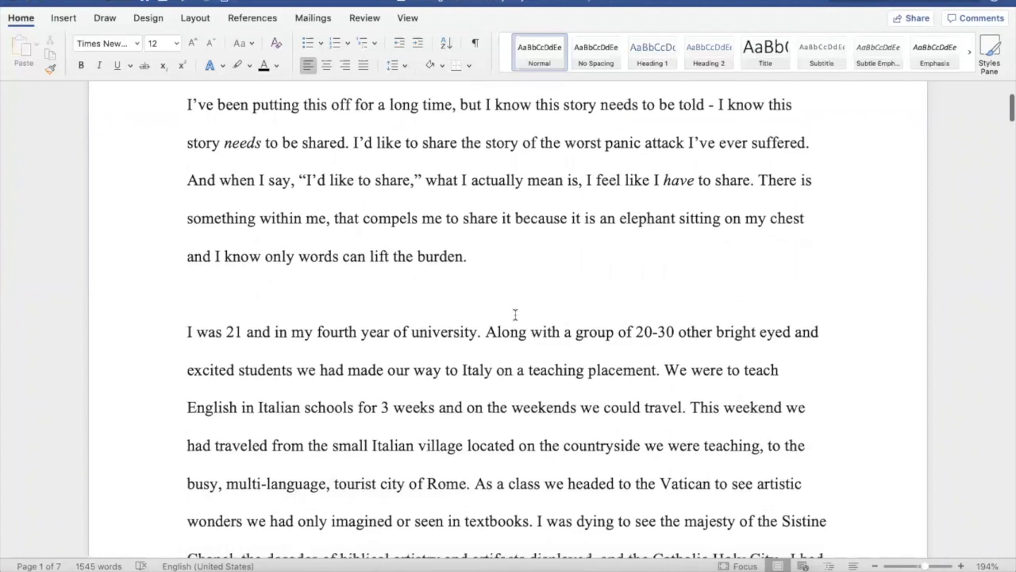
{"action": "scroll", "coordinate": [516, 315], "scroll_direction": "down", "scroll_amount": 5}
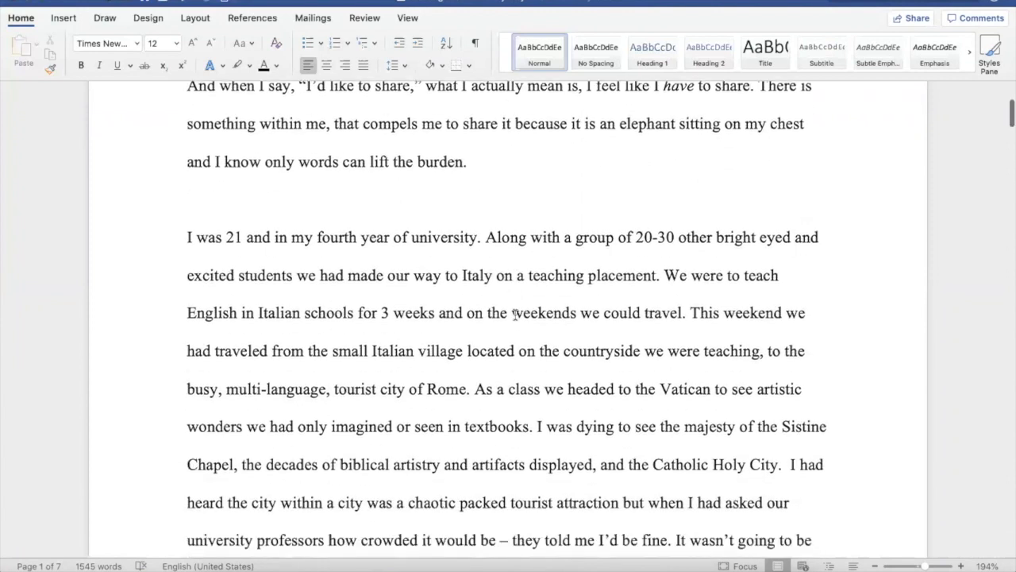
{"action": "scroll", "coordinate": [516, 315], "scroll_direction": "down", "scroll_amount": 1}
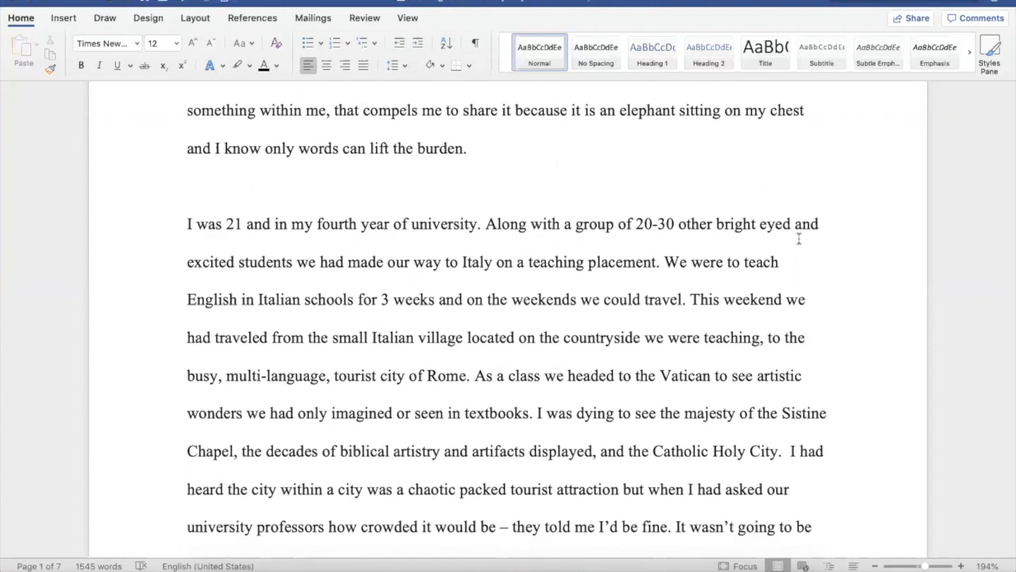
- Hyphenate "bright-eyed" in the second sentence of the paragraph beginning "I was 21"
{"action": "left_click", "coordinate": [761, 224]}
{"action": "key", "text": "BackSpace"}
{"action": "type", "text": "-"}
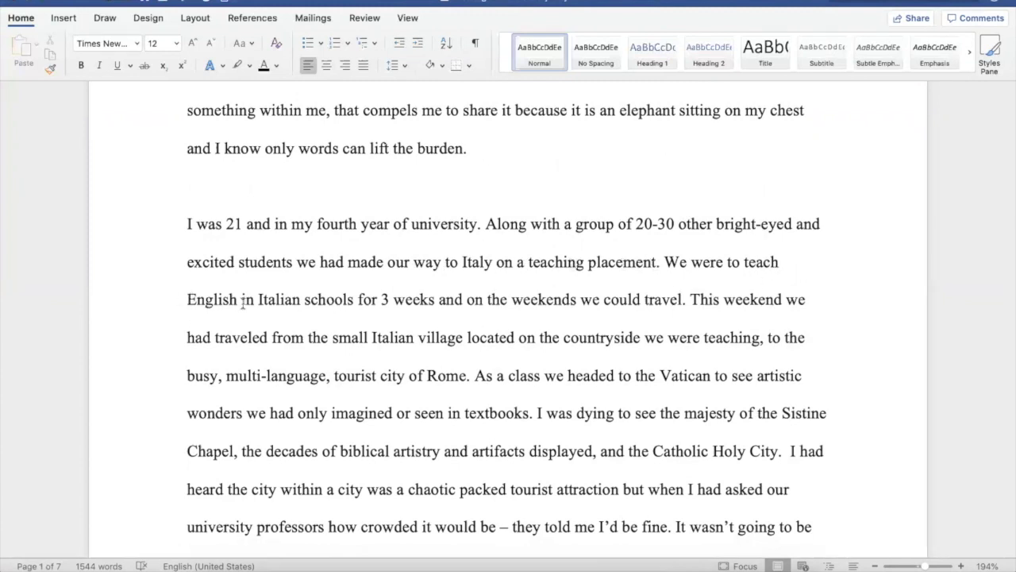
- Reword the clause after "Italian village located on the countryside" to read "where we were teaching"
{"action": "scroll", "coordinate": [395, 316], "scroll_direction": "down", "scroll_amount": 2}
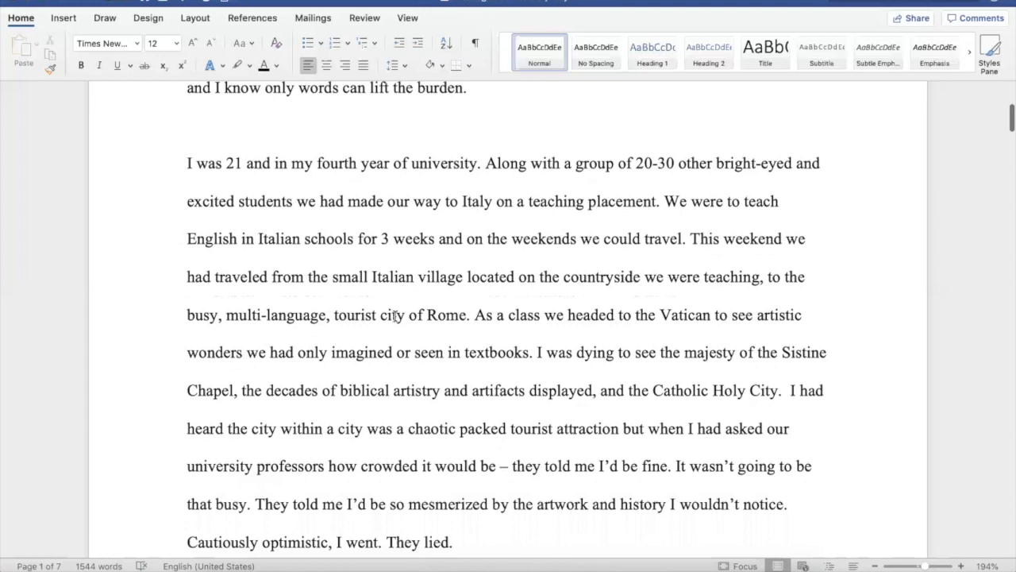
{"action": "type", "text": "re"}
{"action": "left_click", "coordinate": [694, 277]}
{"action": "key", "text": "Delete"}
{"action": "key", "text": "Delete"}
{"action": "key", "text": "Delete"}
{"action": "type", "text": "e we"}
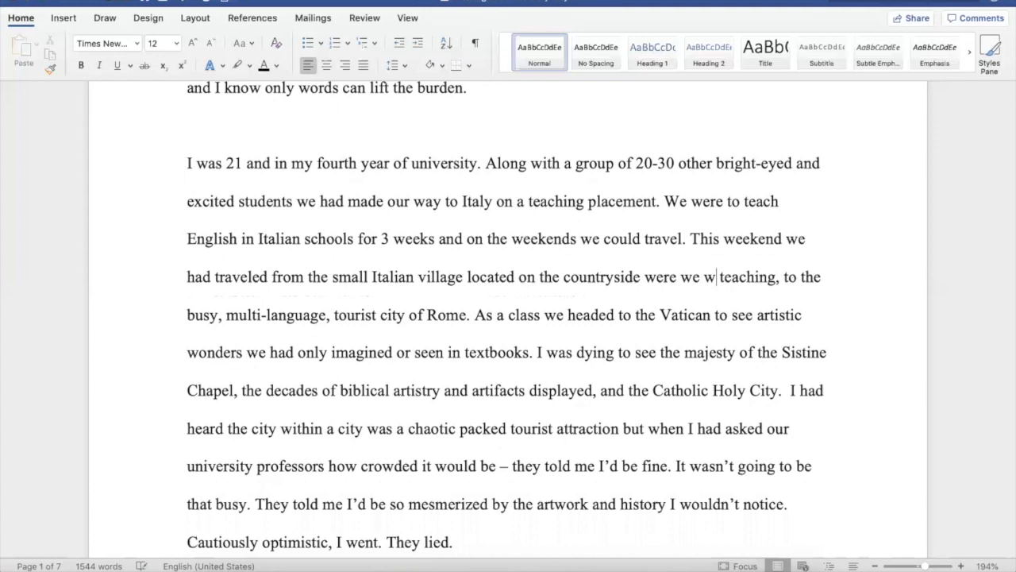
{"action": "type", "text": "re teac"}
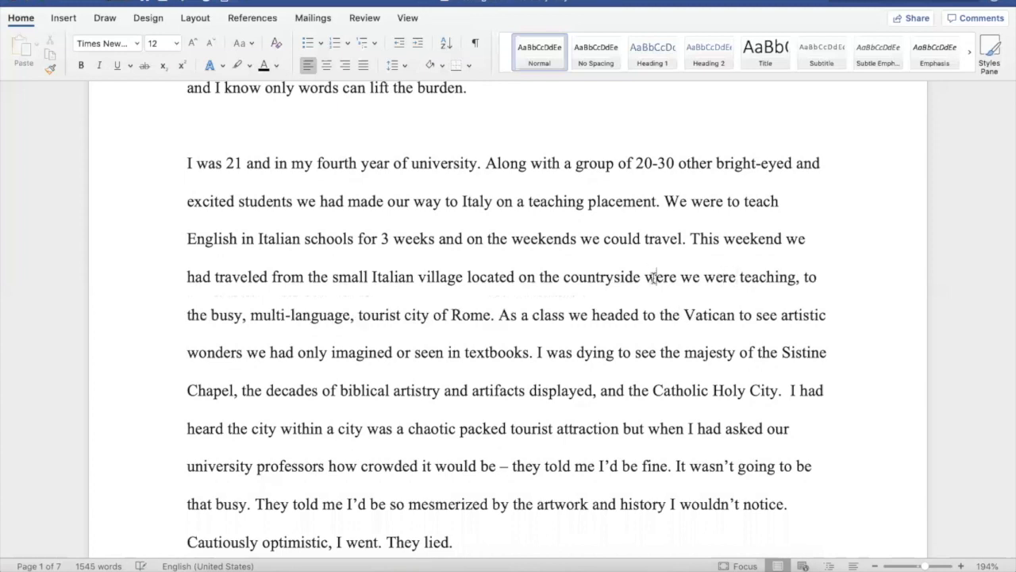
{"action": "type", "text": "h"}
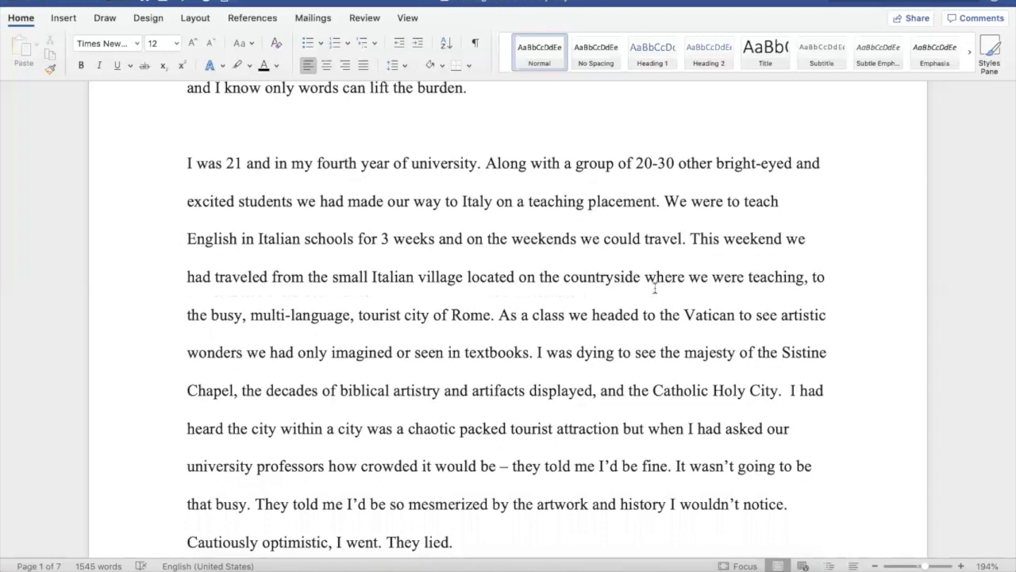
- Insert a comma after "As a class" in the sentence about visiting the Vatican
{"action": "scroll", "coordinate": [562, 326], "scroll_direction": "down", "scroll_amount": 1}
{"action": "left_click", "coordinate": [562, 294]}
{"action": "type", "text": ","}
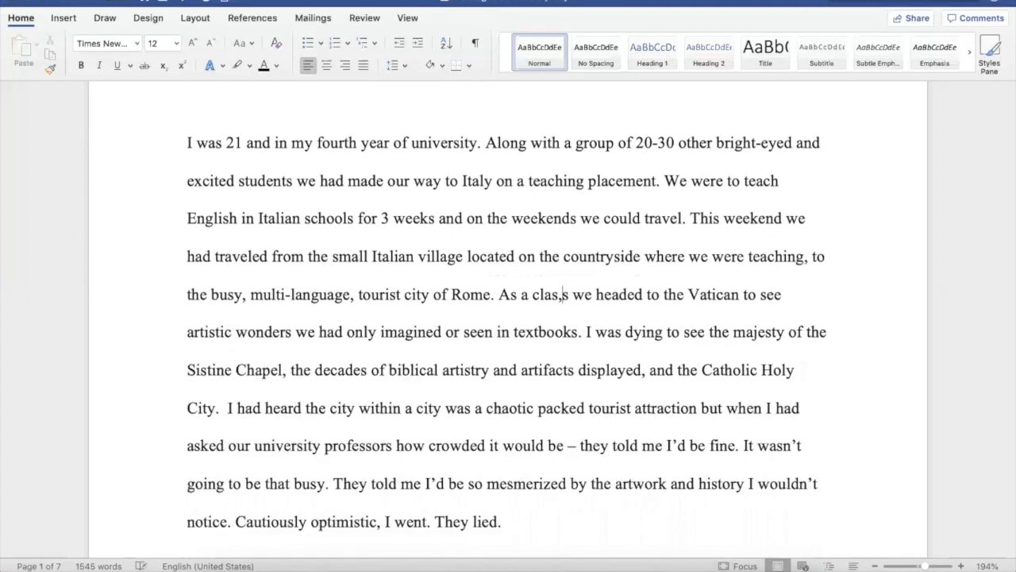
{"action": "key", "text": "BackSpace"}
{"action": "type", "text": ","}
- Replace "headed" in the sentence about visiting the Vatican so it reads "we piled into taxis to go to the Vatican"
{"action": "scroll", "coordinate": [555, 370], "scroll_direction": "down", "scroll_amount": 1}
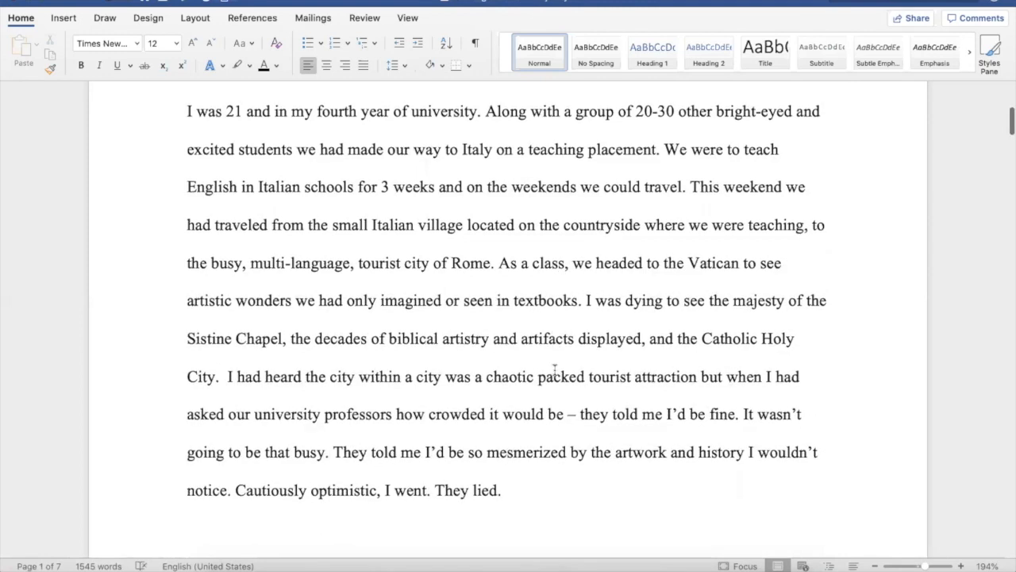
{"action": "scroll", "coordinate": [555, 370], "scroll_direction": "down", "scroll_amount": 1}
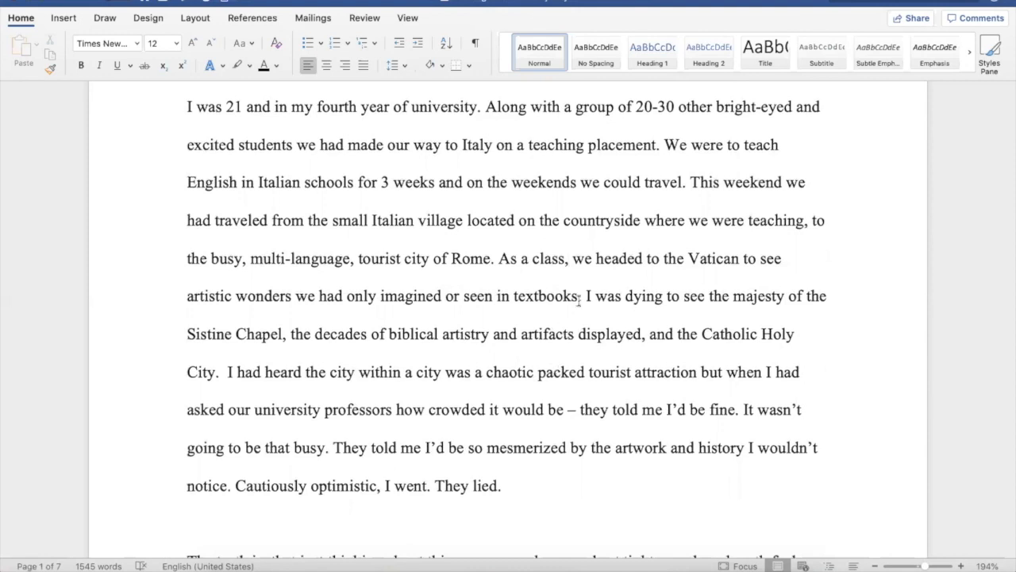
{"action": "double_click", "coordinate": [621, 259]}
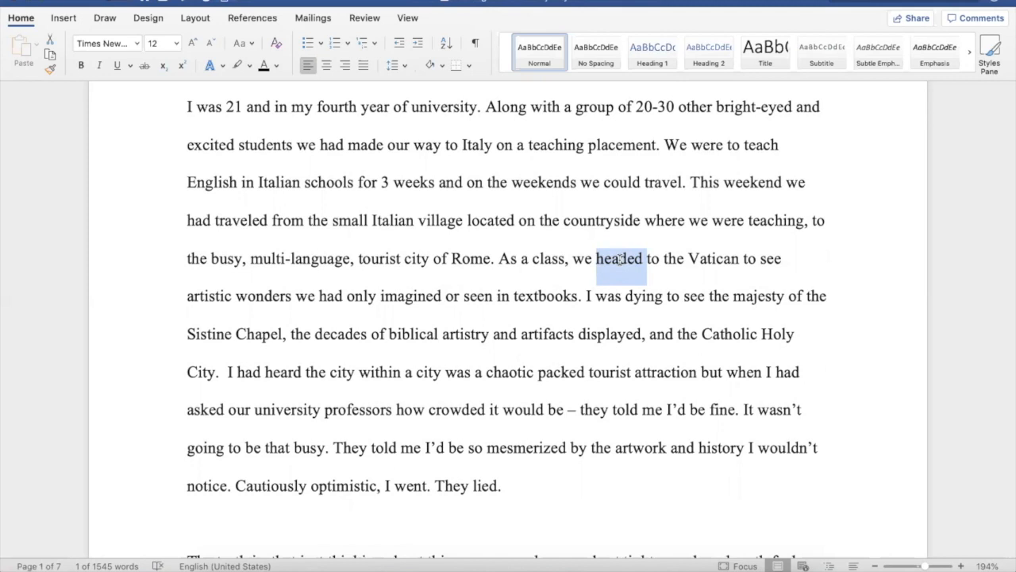
{"action": "type", "text": "p"}
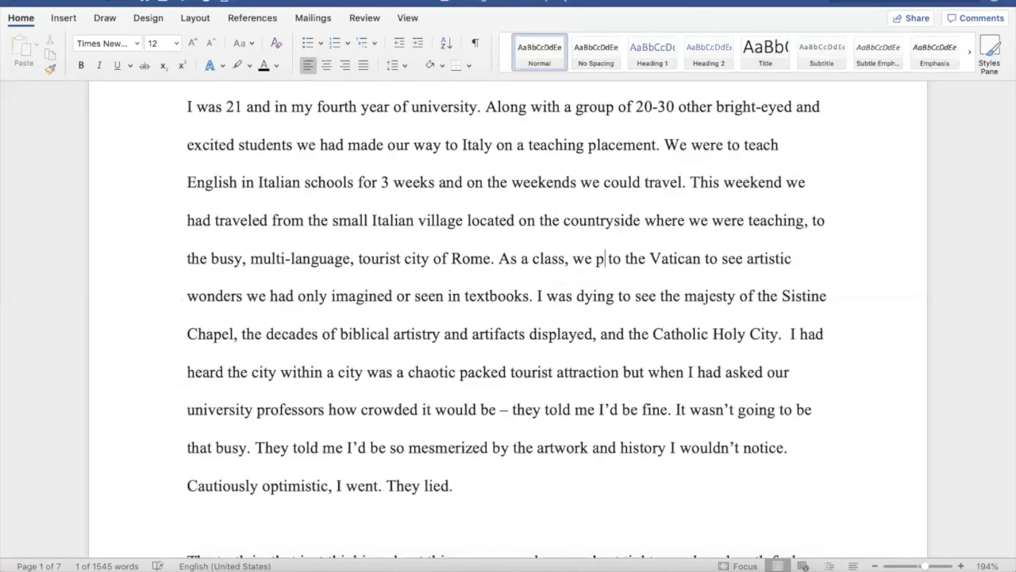
{"action": "type", "text": "iled into tax"}
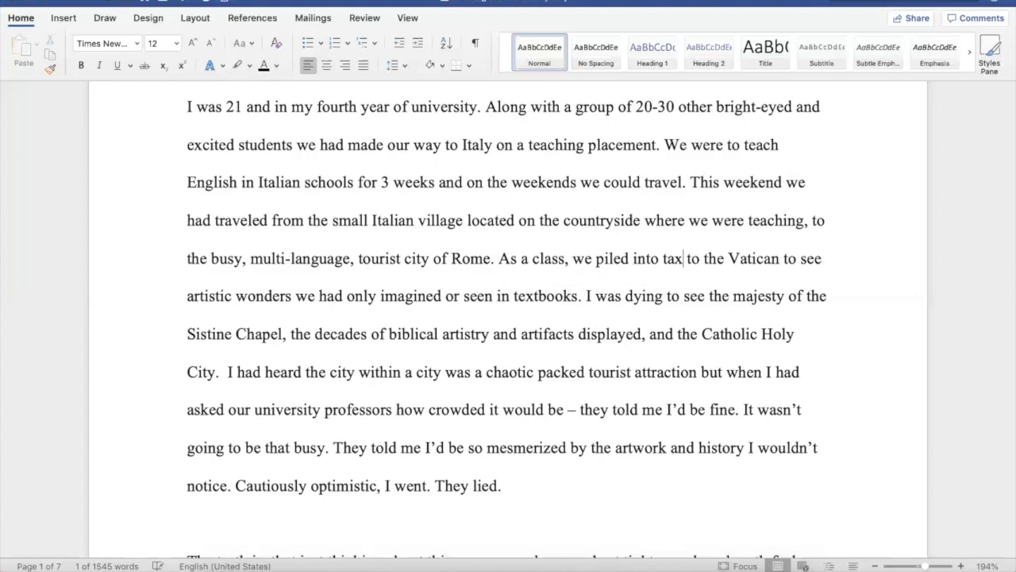
{"action": "type", "text": "is"}
{"action": "key", "text": "Right"}
{"action": "key", "text": "Right"}
{"action": "key", "text": "Right"}
{"action": "key", "text": "Right"}
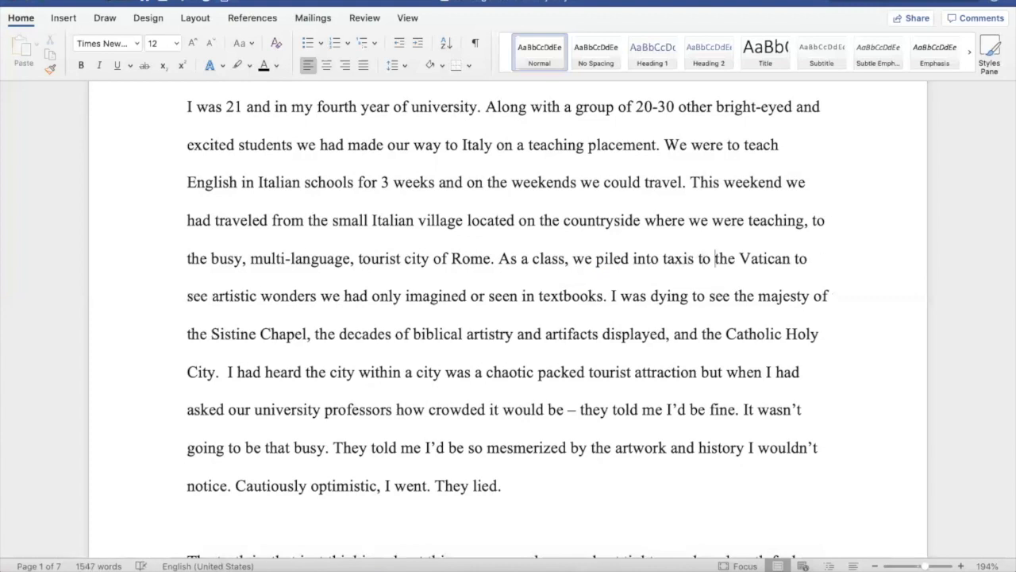
{"action": "type", "text": "go to"}
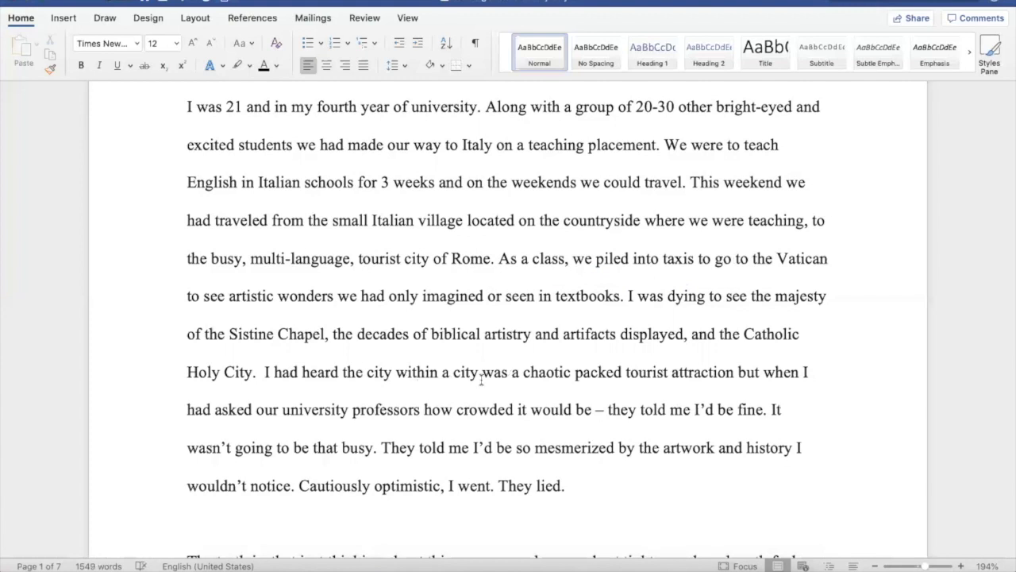
- Insert "that" after "I had heard" in the sentence about the city within a city
{"action": "scroll", "coordinate": [482, 379], "scroll_direction": "down", "scroll_amount": 2}
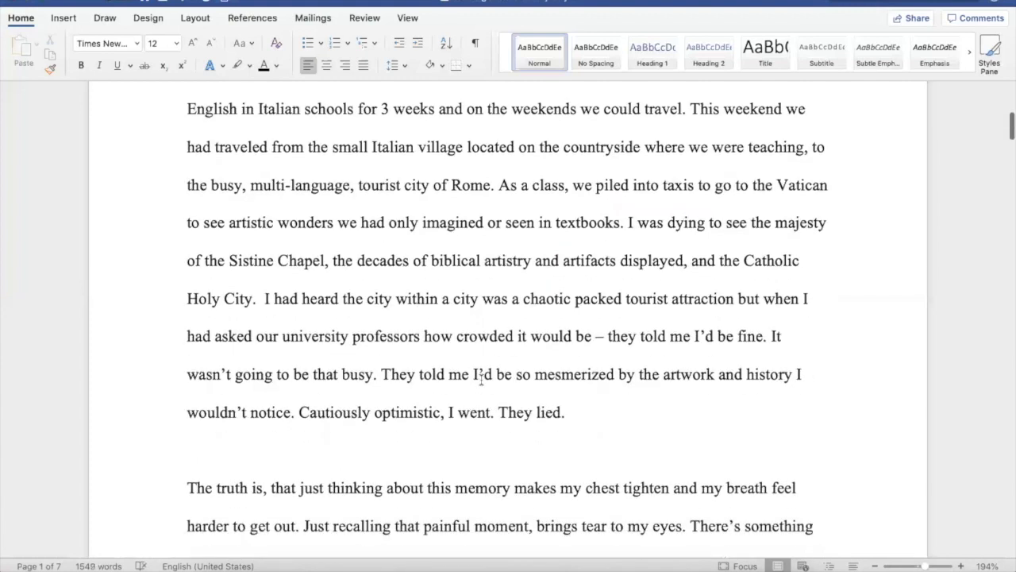
{"action": "scroll", "coordinate": [481, 379], "scroll_direction": "down", "scroll_amount": 1}
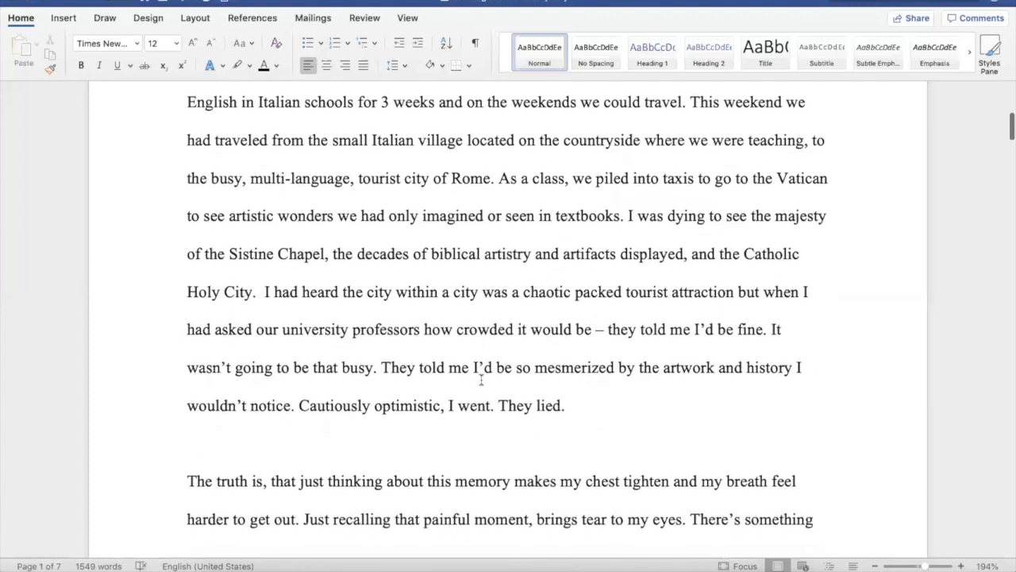
{"action": "scroll", "coordinate": [481, 379], "scroll_direction": "down", "scroll_amount": 1}
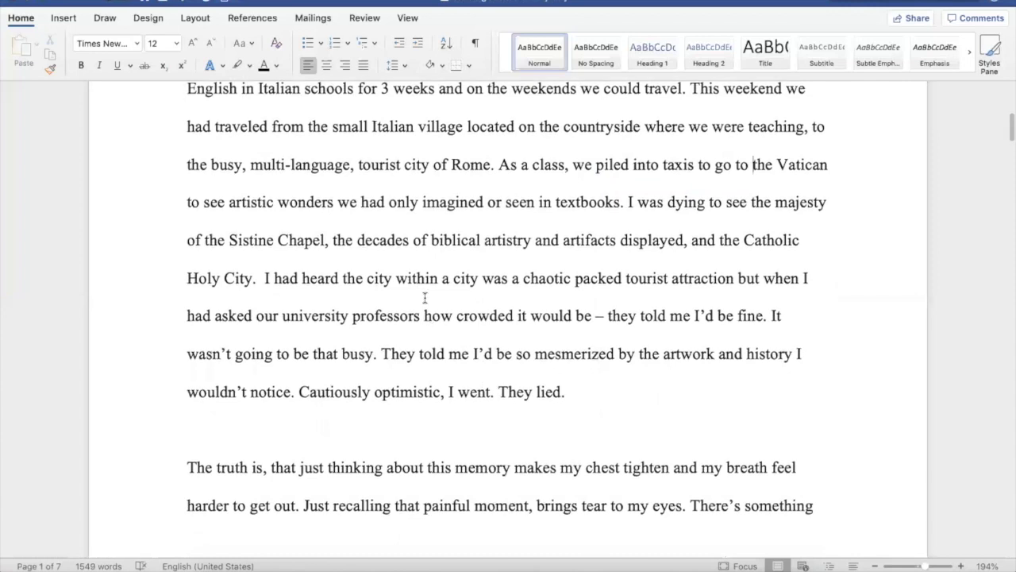
{"action": "scroll", "coordinate": [424, 298], "scroll_direction": "down", "scroll_amount": 1}
{"action": "scroll", "coordinate": [425, 297], "scroll_direction": "down", "scroll_amount": 1}
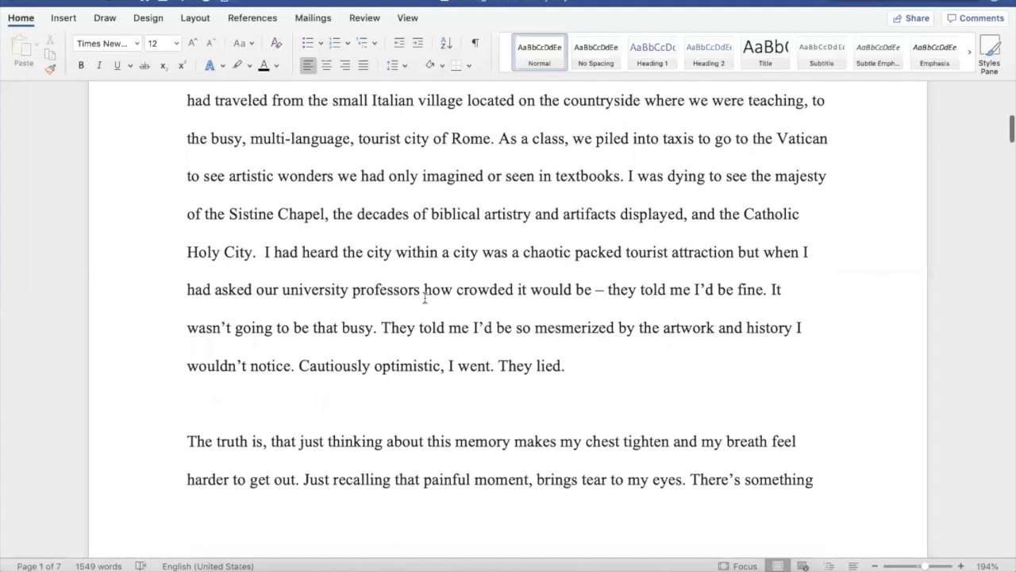
{"action": "scroll", "coordinate": [425, 298], "scroll_direction": "down", "scroll_amount": 2}
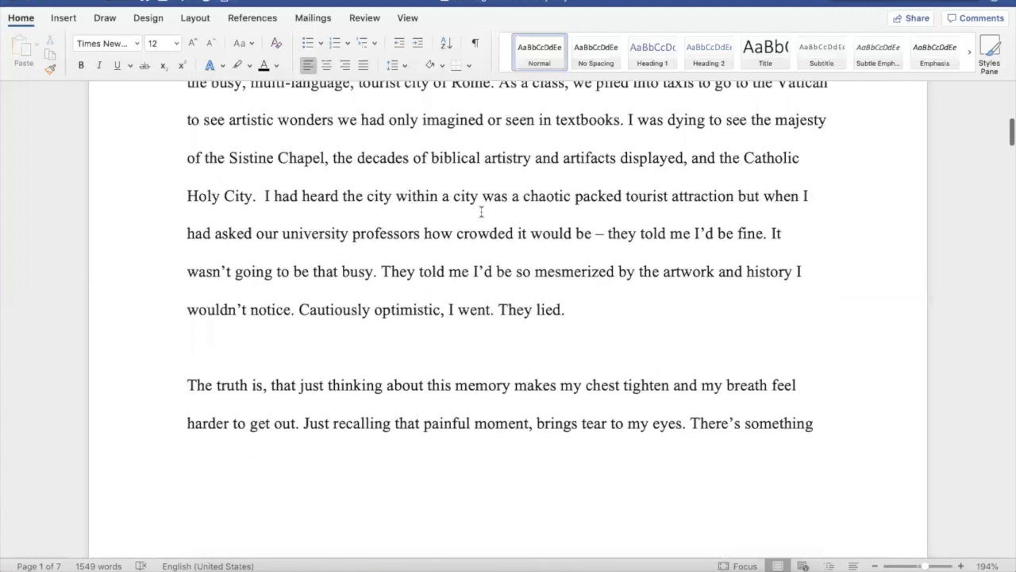
{"action": "left_click", "coordinate": [343, 196]}
{"action": "type", "text": "that"}
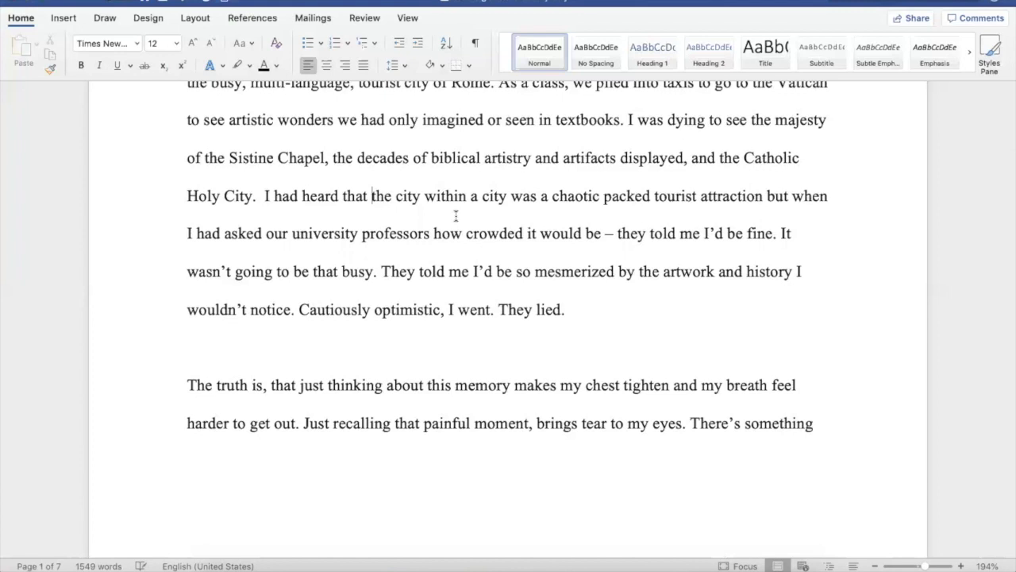
- Add commas after "the city within a city" and after "They told me" before "I'd be so mesmerized"
{"action": "left_click", "coordinate": [503, 197]}
{"action": "type", "text": ","}
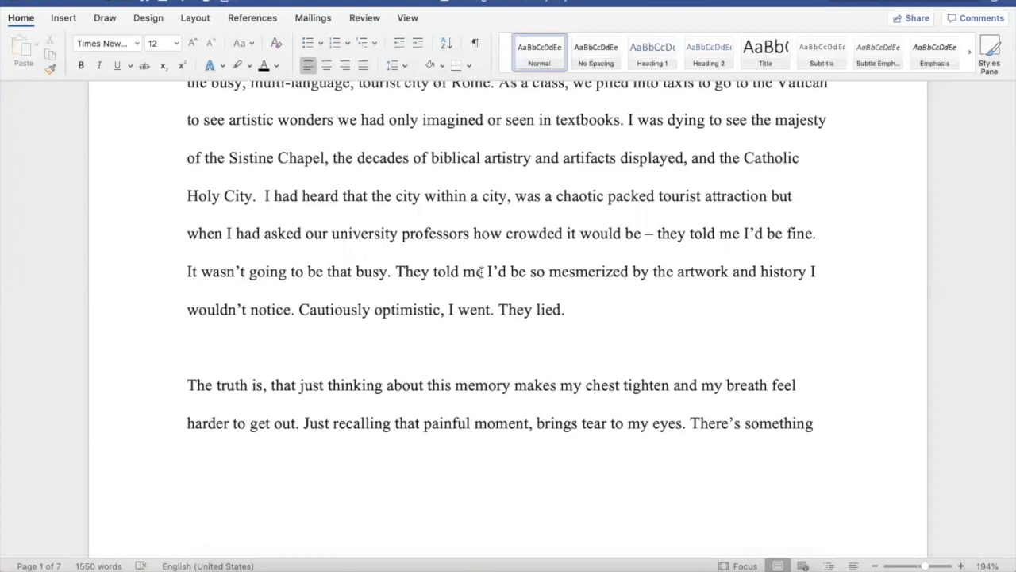
{"action": "type", "text": ","}
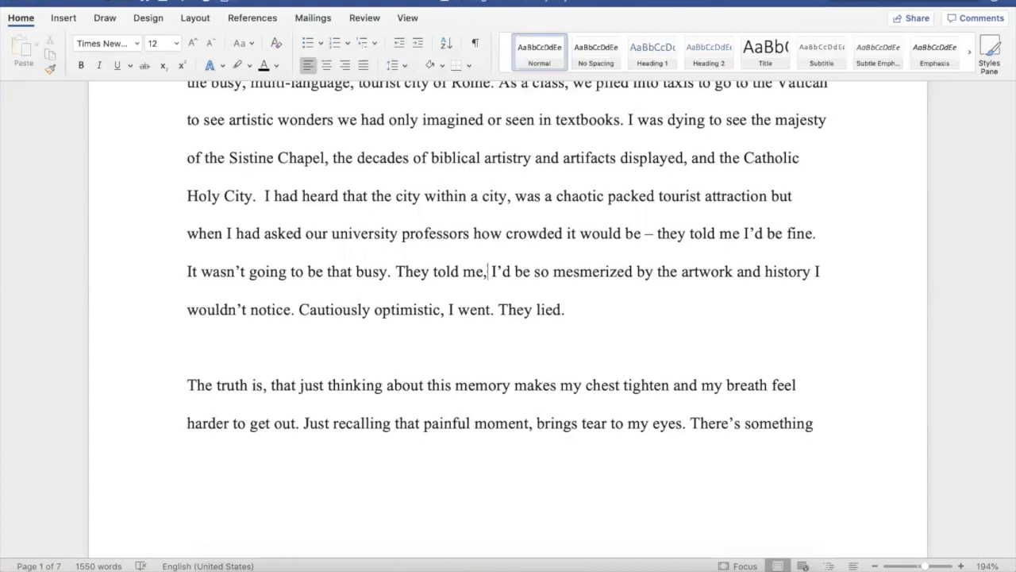
- Replace "sitting" with "slouched over" in the paragraph beginning "It's about 2 or 3 in the afternoon"
{"action": "scroll", "coordinate": [496, 287], "scroll_direction": "down", "scroll_amount": 3}
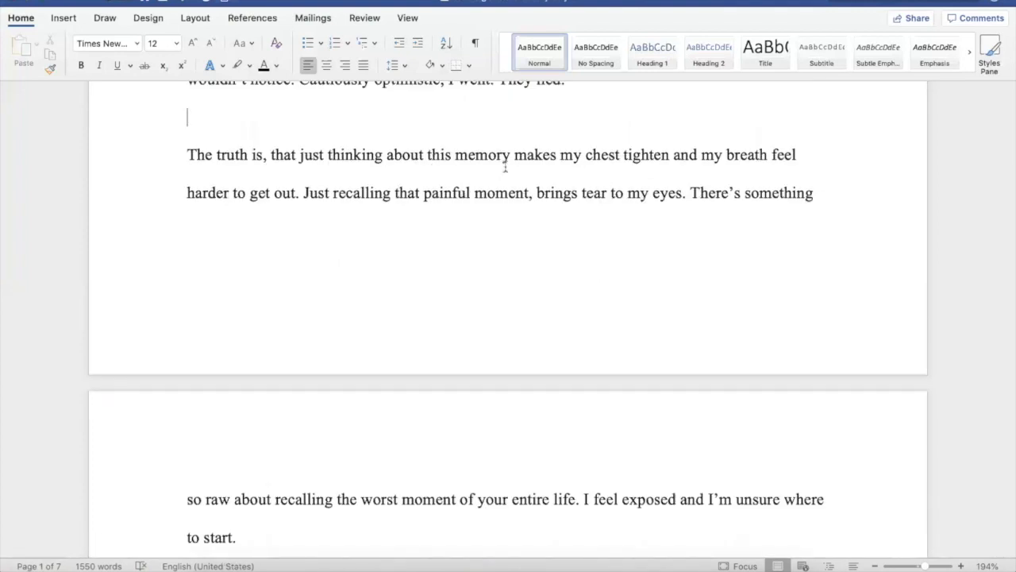
{"action": "scroll", "coordinate": [505, 165], "scroll_direction": "down", "scroll_amount": 1}
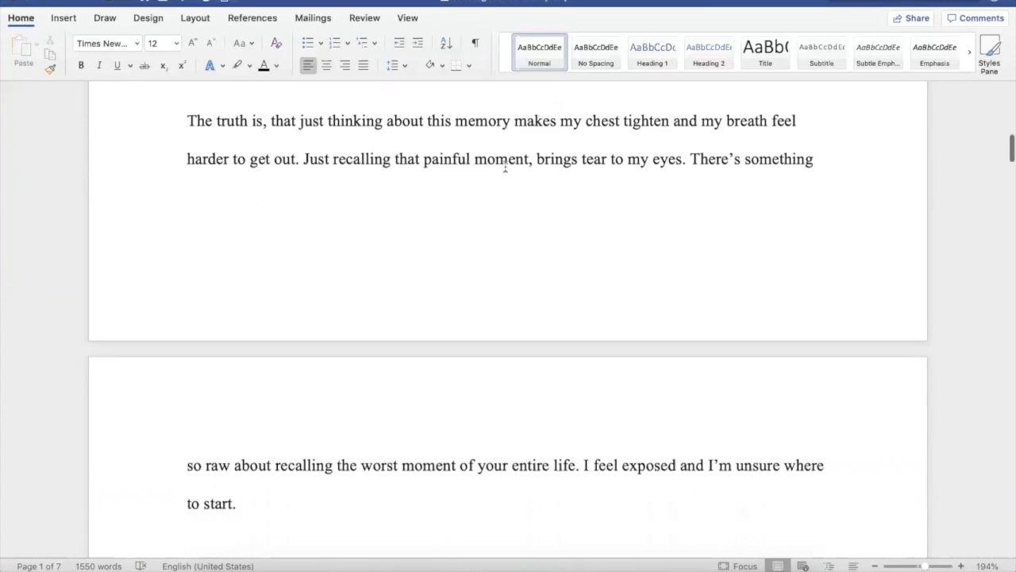
{"action": "scroll", "coordinate": [505, 165], "scroll_direction": "down", "scroll_amount": 6}
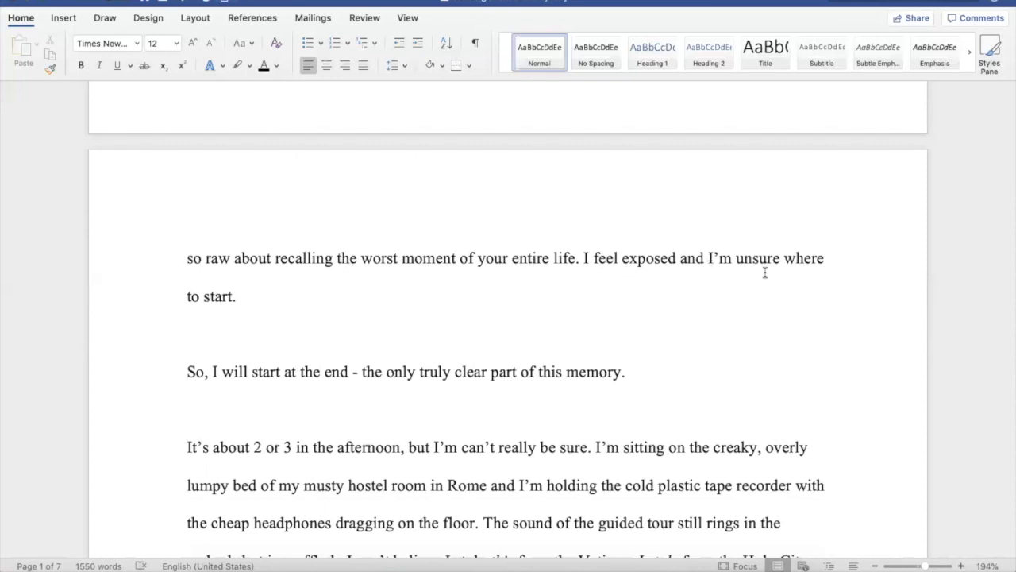
{"action": "scroll", "coordinate": [765, 273], "scroll_direction": "down", "scroll_amount": 1}
{"action": "scroll", "coordinate": [764, 272], "scroll_direction": "down", "scroll_amount": 5}
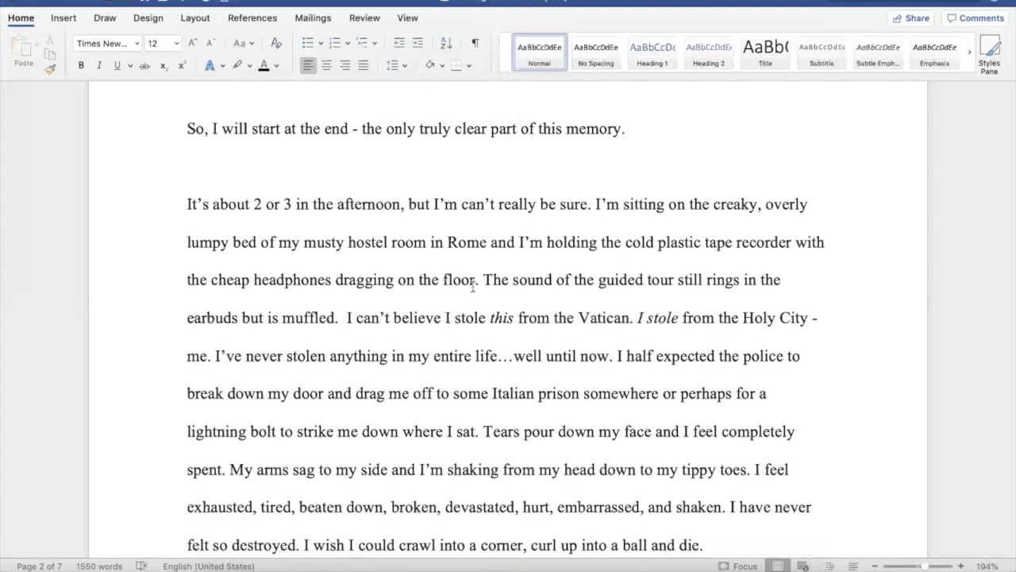
{"action": "double_click", "coordinate": [631, 202]}
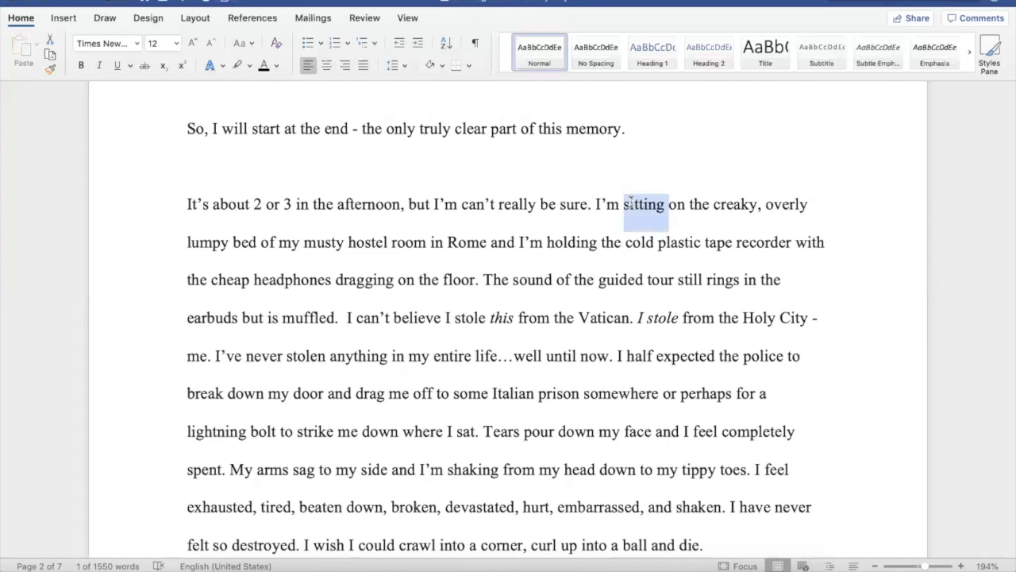
{"action": "type", "text": "s"}
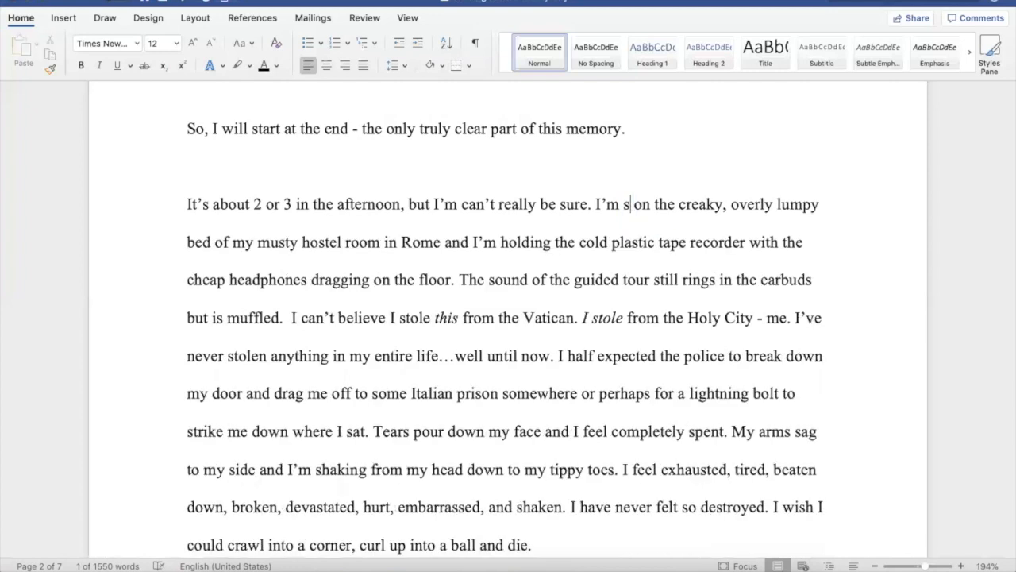
{"action": "type", "text": "louched "}
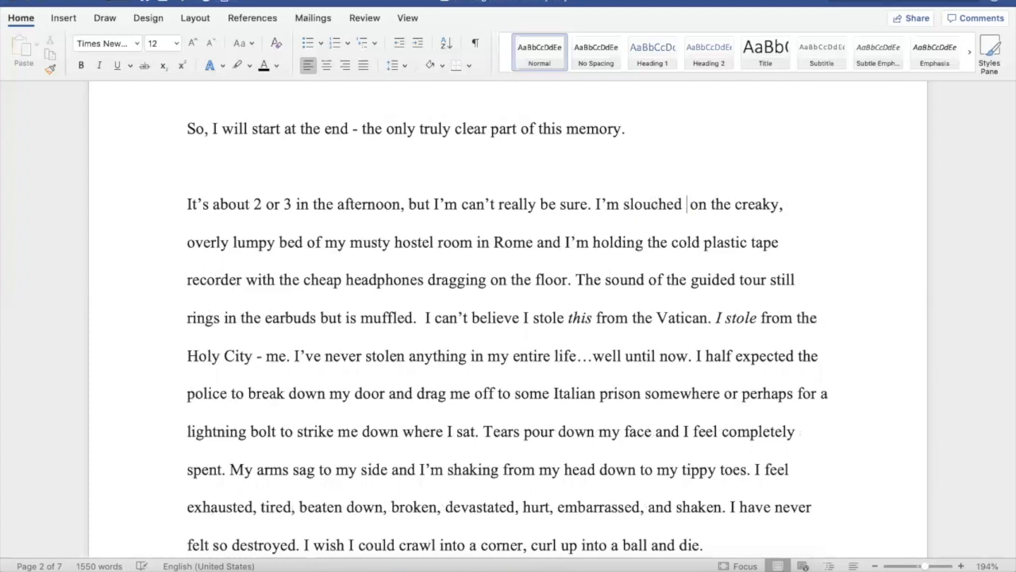
{"action": "type", "text": "over"}
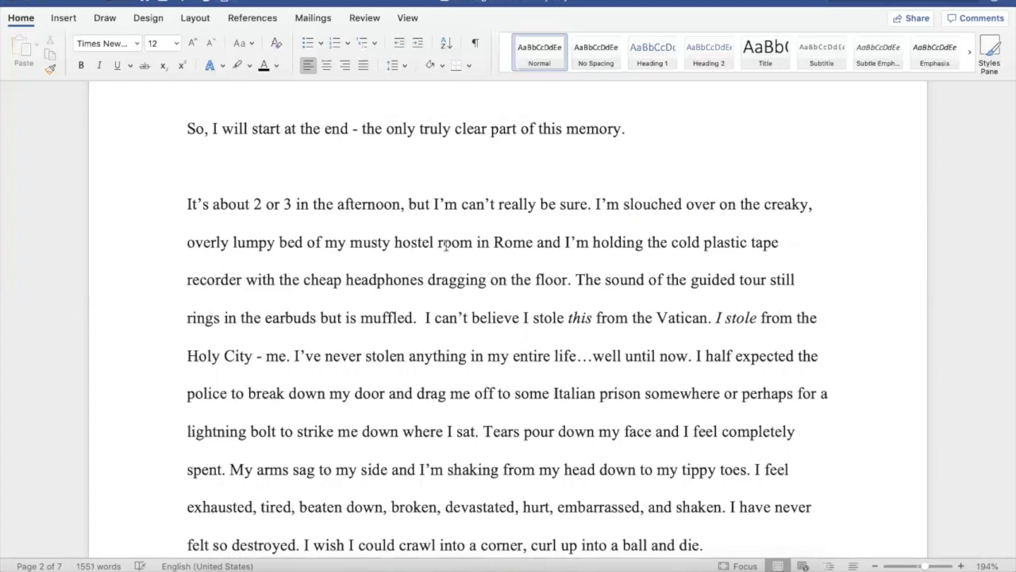
- End the sentence after "hostel room in Rome", removing "and", and reword the headphones phrase to "and the cheap headphones are dragging"
{"action": "left_click", "coordinate": [532, 242]}
{"action": "type", "text": "."}
{"action": "double_click", "coordinate": [554, 242]}
{"action": "key", "text": "BackSpace"}
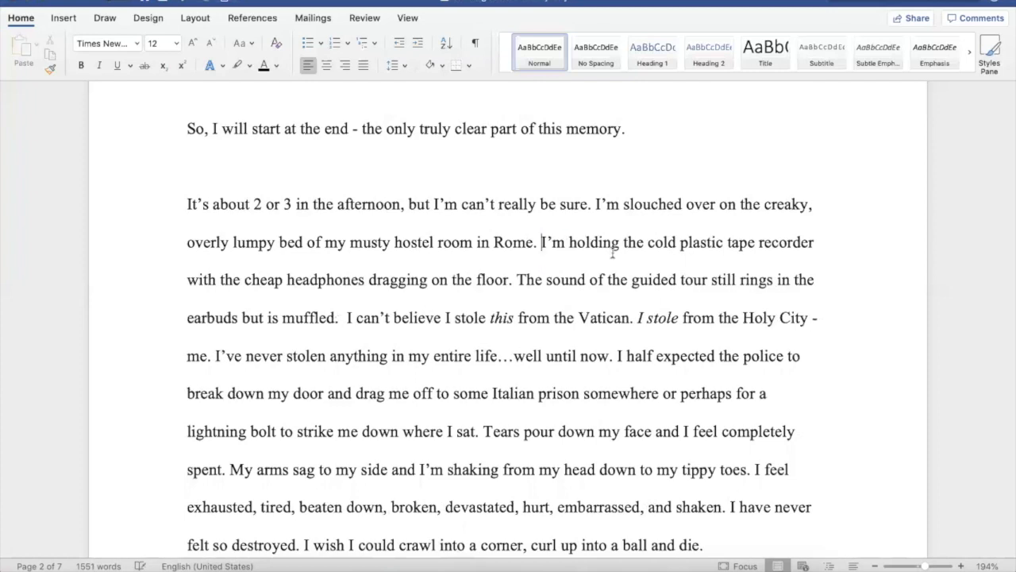
{"action": "double_click", "coordinate": [593, 241]}
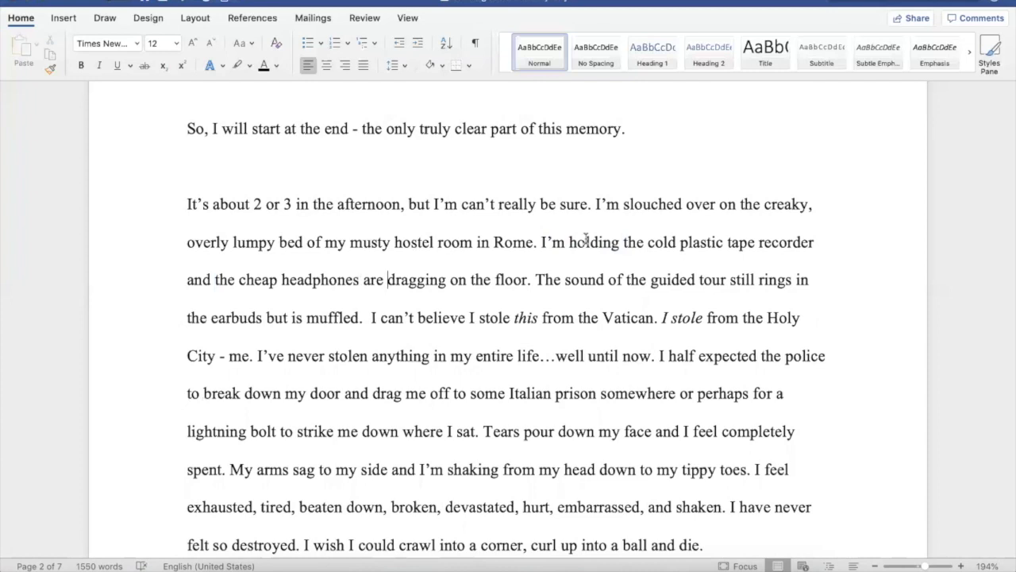
- Replace "holding" with "grasping" before "the cold plastic tape recorder"
{"action": "double_click", "coordinate": [585, 240]}
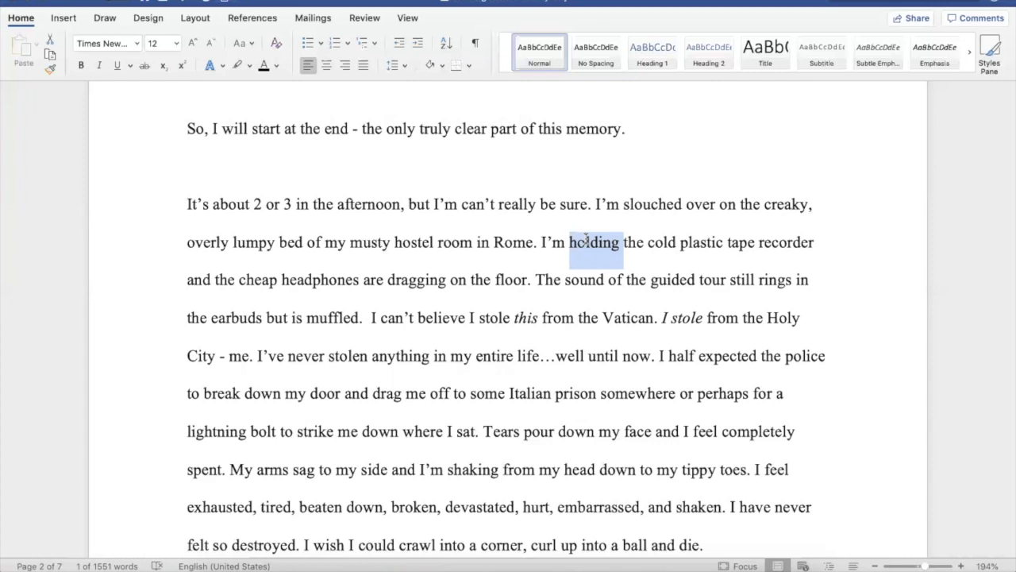
{"action": "type", "text": "gr"}
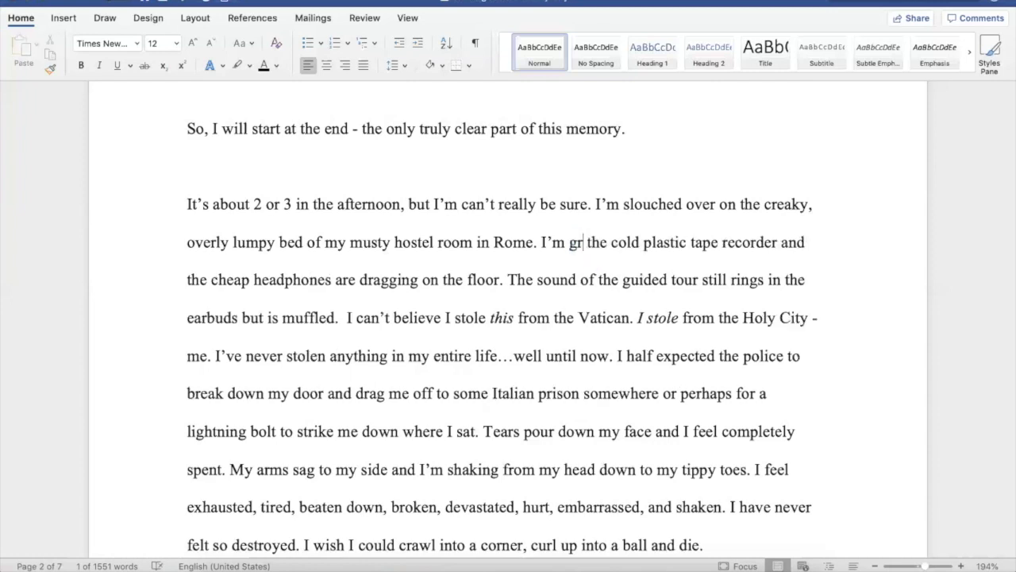
{"action": "type", "text": "asping"}
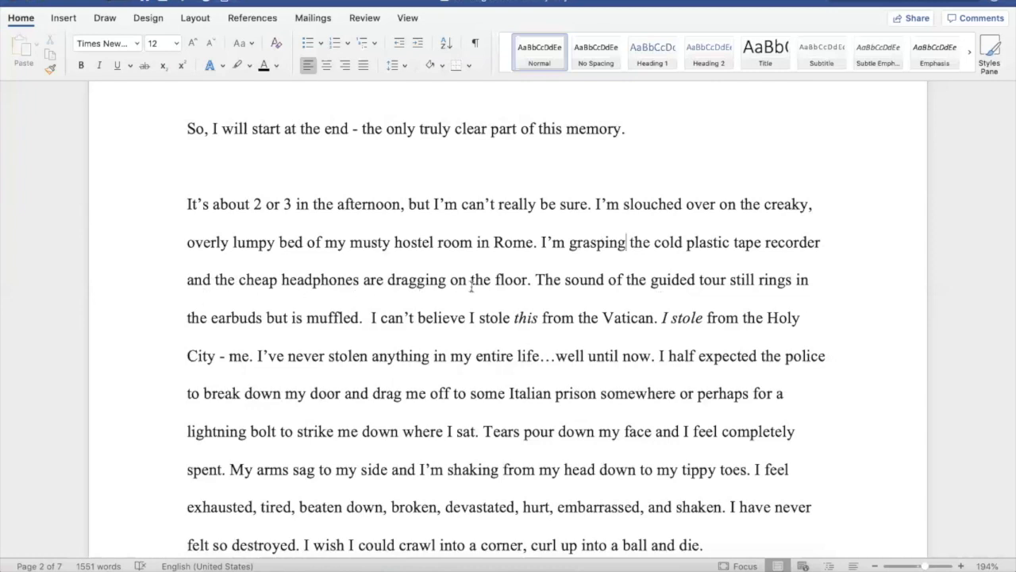
- Read through the rest of the paragraph beginning "It's about 2 or 3 in the afternoon" for wording that needs editing
{"action": "scroll", "coordinate": [564, 284], "scroll_direction": "down", "scroll_amount": 1}
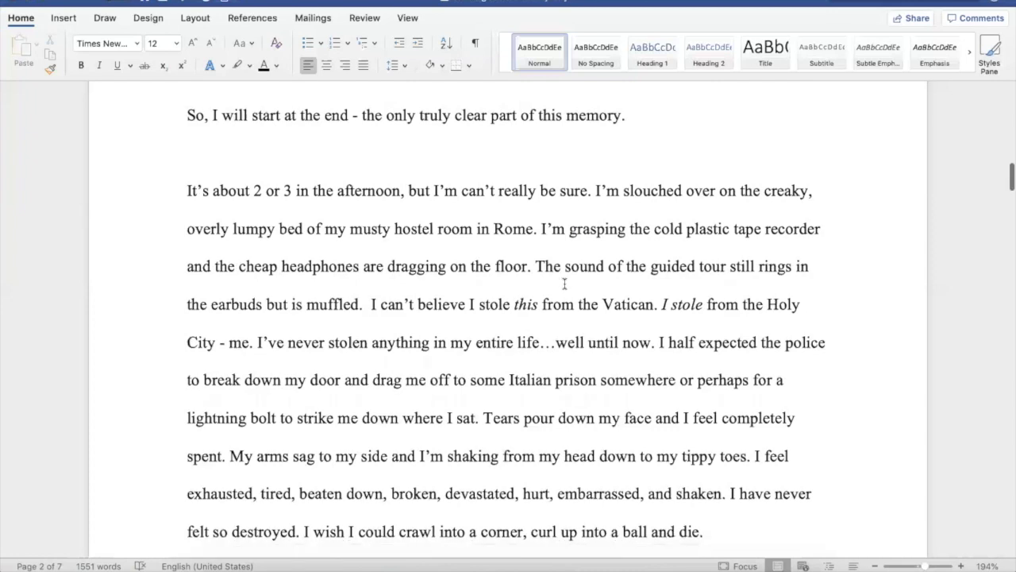
{"action": "scroll", "coordinate": [564, 283], "scroll_direction": "down", "scroll_amount": 2}
{"action": "scroll", "coordinate": [565, 283], "scroll_direction": "down", "scroll_amount": 1}
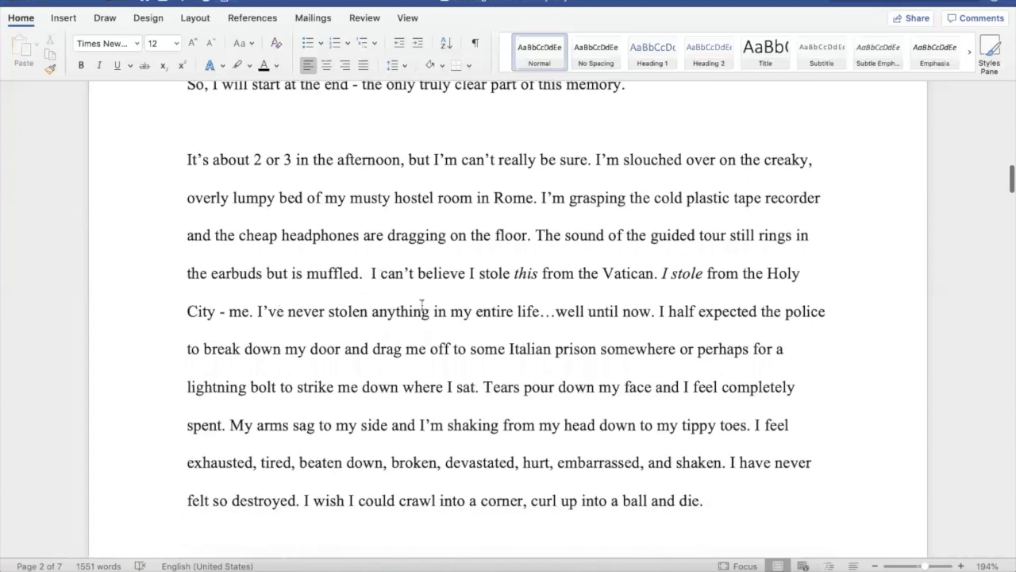
{"action": "scroll", "coordinate": [423, 309], "scroll_direction": "down", "scroll_amount": 1}
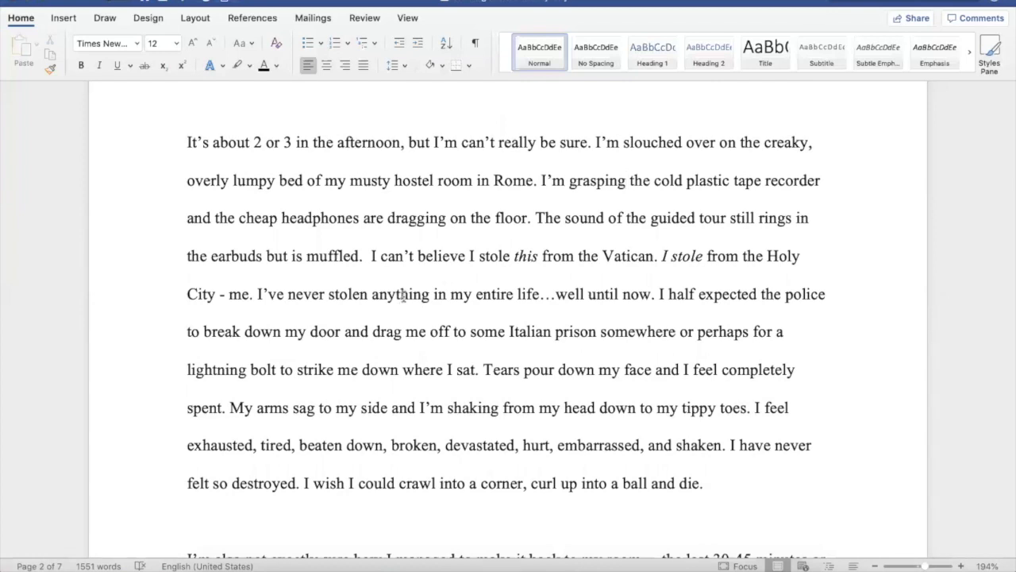
{"action": "scroll", "coordinate": [403, 295], "scroll_direction": "down", "scroll_amount": 1}
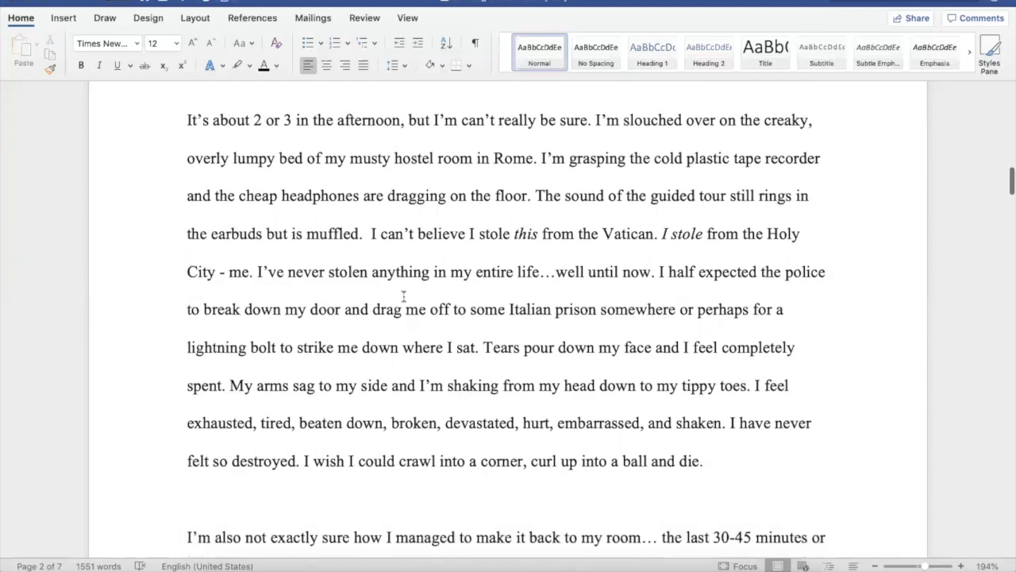
{"action": "scroll", "coordinate": [403, 296], "scroll_direction": "down", "scroll_amount": 1}
{"action": "scroll", "coordinate": [403, 296], "scroll_direction": "down", "scroll_amount": 1}
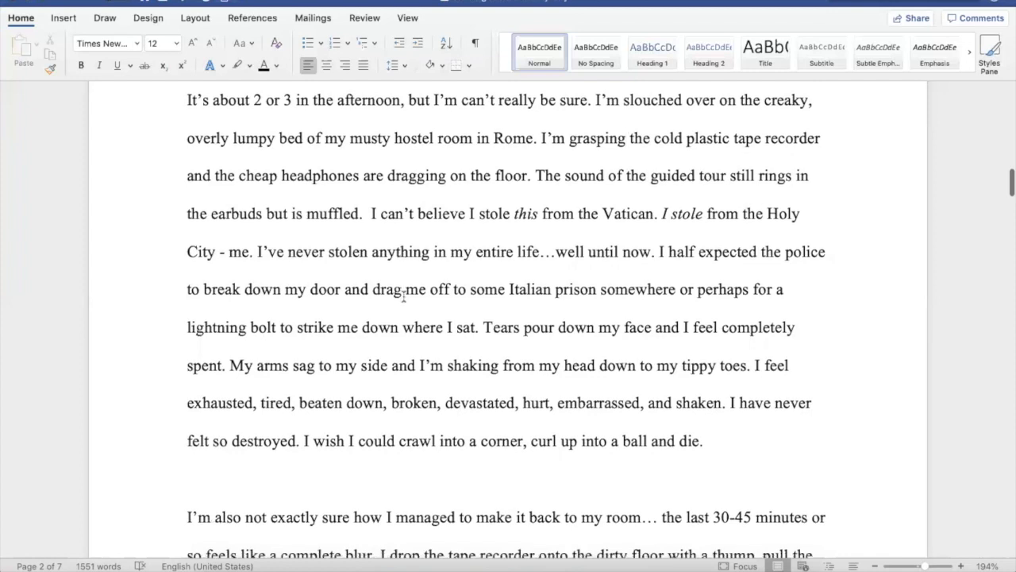
{"action": "scroll", "coordinate": [403, 296], "scroll_direction": "down", "scroll_amount": 1}
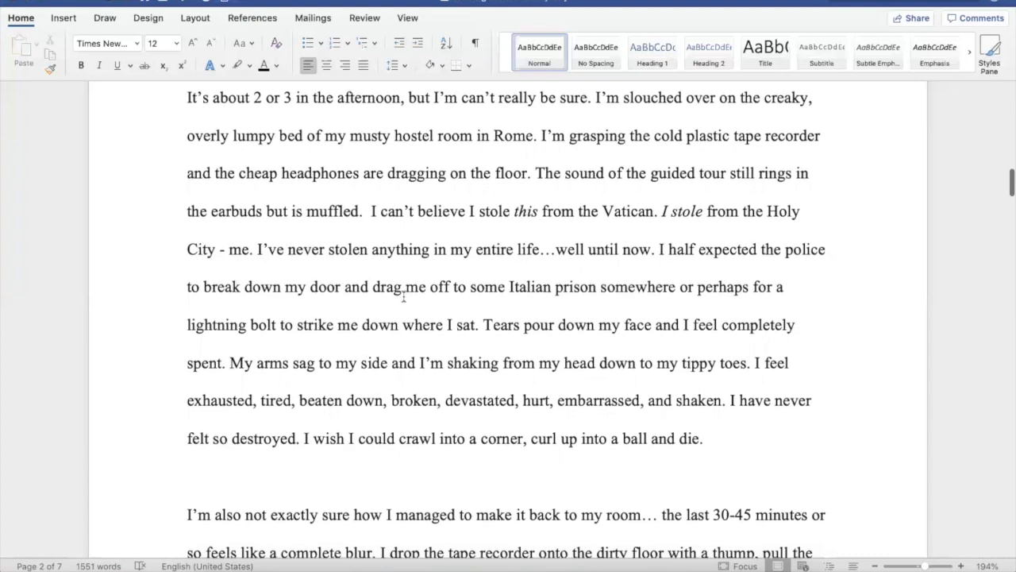
{"action": "scroll", "coordinate": [403, 296], "scroll_direction": "down", "scroll_amount": 1}
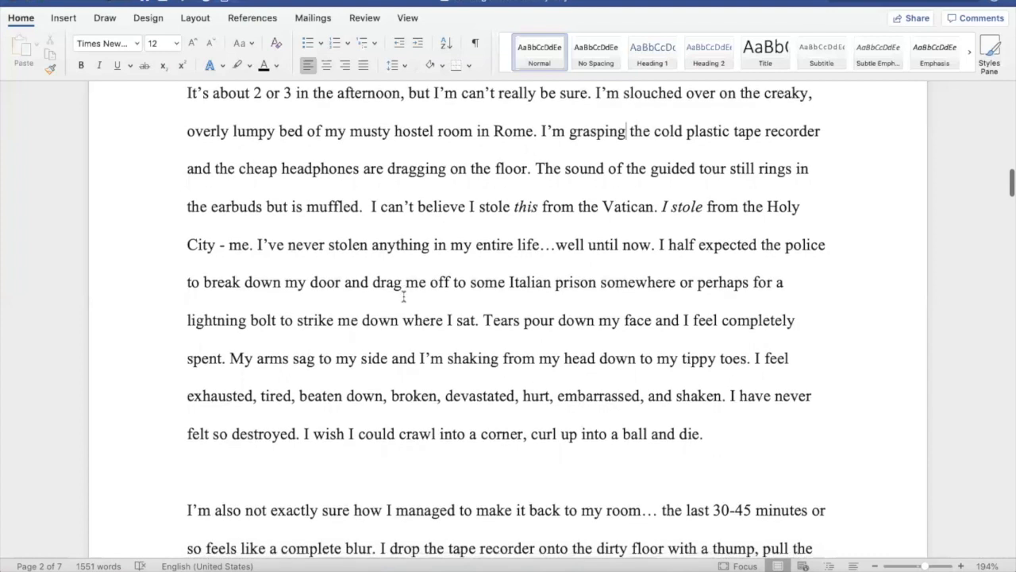
- Correct the verb tenses by changing "half expected" to "half expect" and "where I sat" to "where I sit"
{"action": "scroll", "coordinate": [403, 296], "scroll_direction": "down", "scroll_amount": 2}
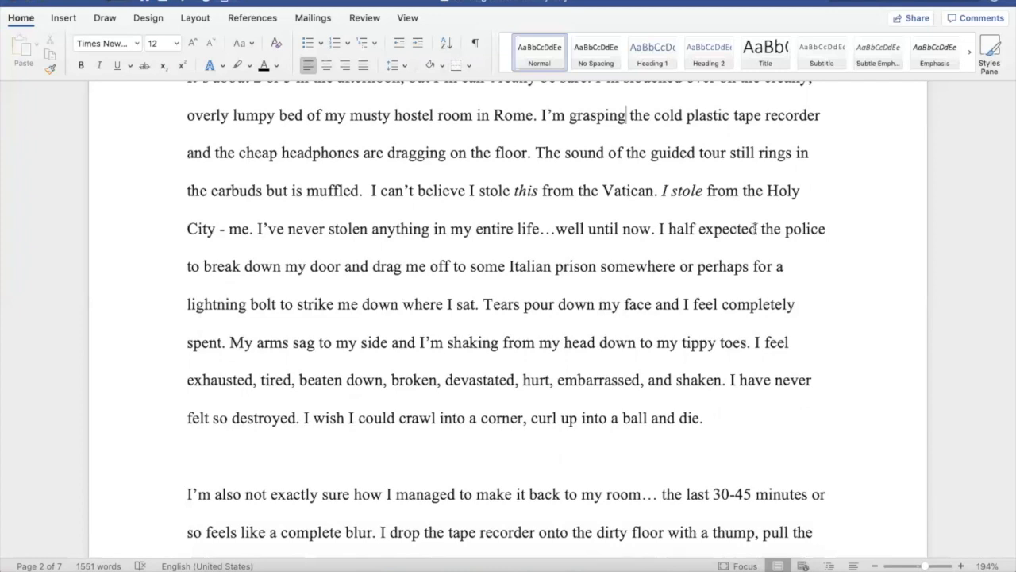
{"action": "left_click", "coordinate": [758, 229]}
{"action": "key", "text": "BackSpace"}
{"action": "key", "text": "BackSpace"}
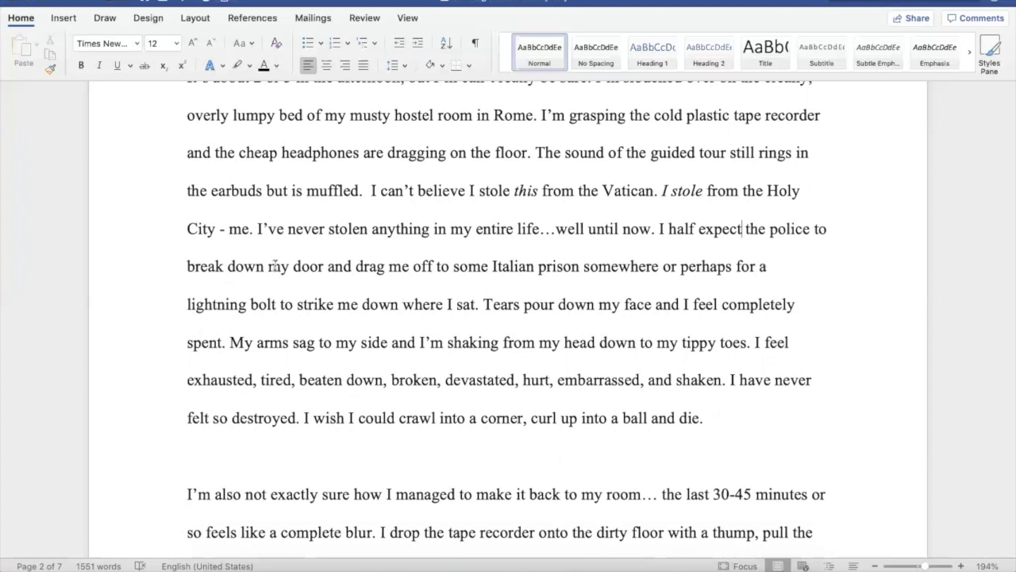
{"action": "double_click", "coordinate": [274, 266]}
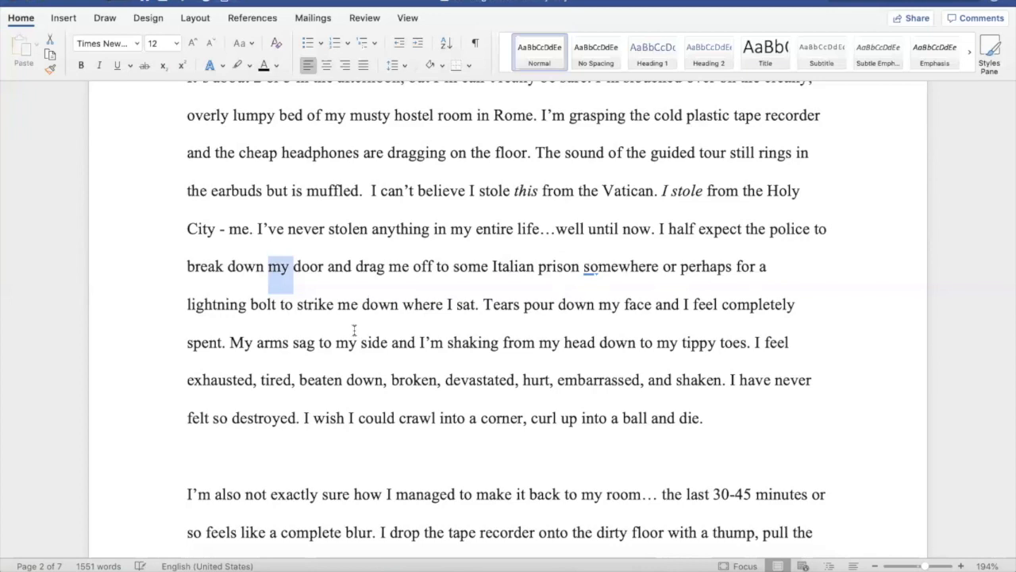
{"action": "left_click", "coordinate": [471, 306]}
{"action": "key", "text": "BackSpace"}
{"action": "type", "text": "i"}
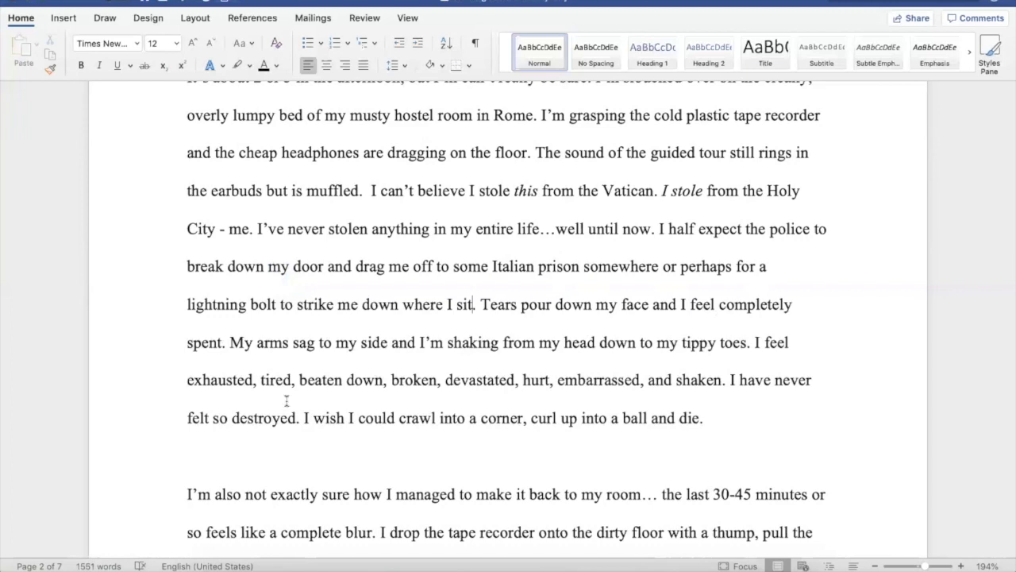
- Delete the sentence "I feel exhausted, tired, beaten down, broken, devastated, hurt, embarrassed, and shaken." after "tippy toes"
{"action": "scroll", "coordinate": [287, 401], "scroll_direction": "down", "scroll_amount": 1}
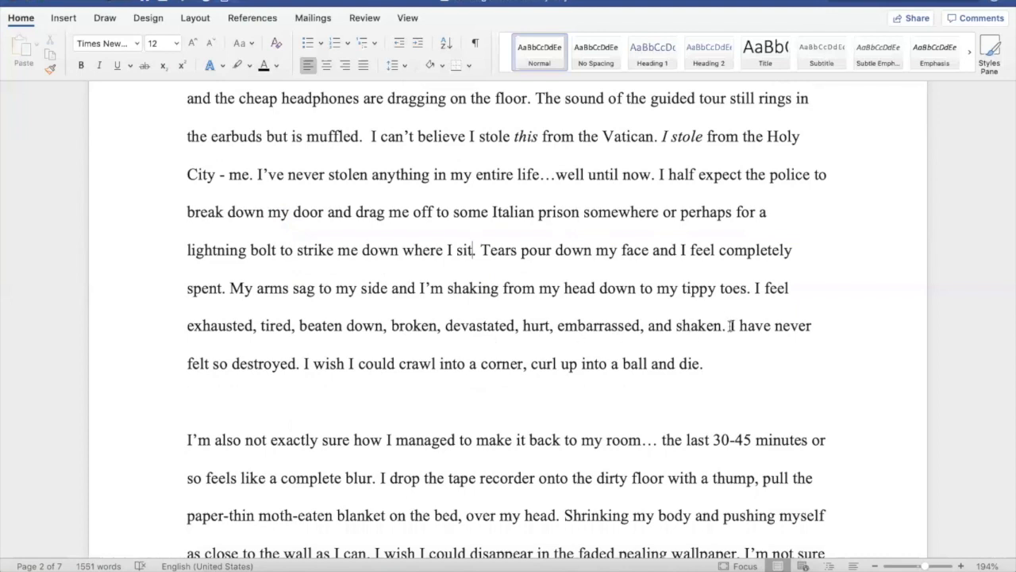
{"action": "left_click", "coordinate": [772, 288], "text": "super"}
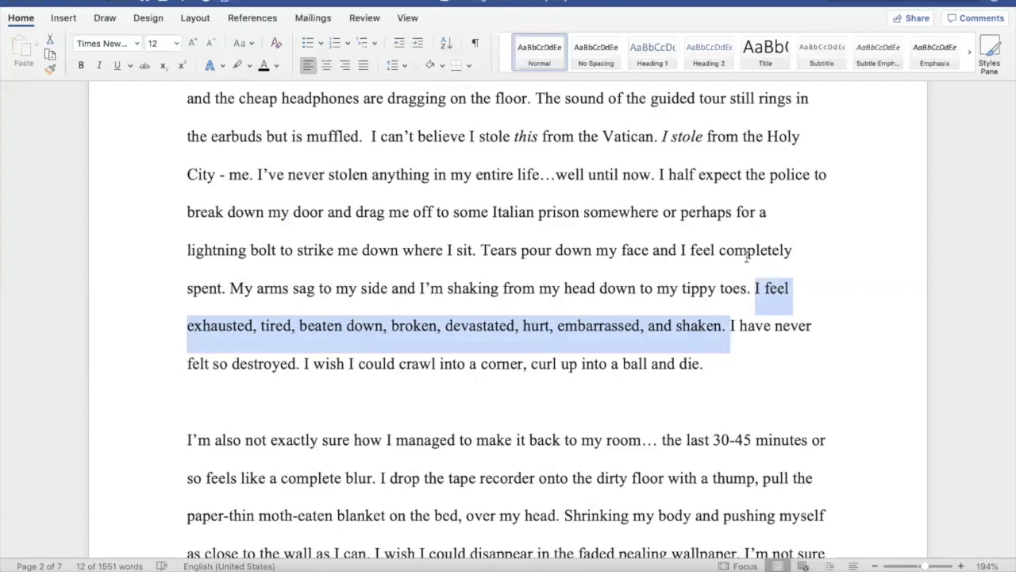
{"action": "scroll", "coordinate": [744, 226], "scroll_direction": "up", "scroll_amount": 2}
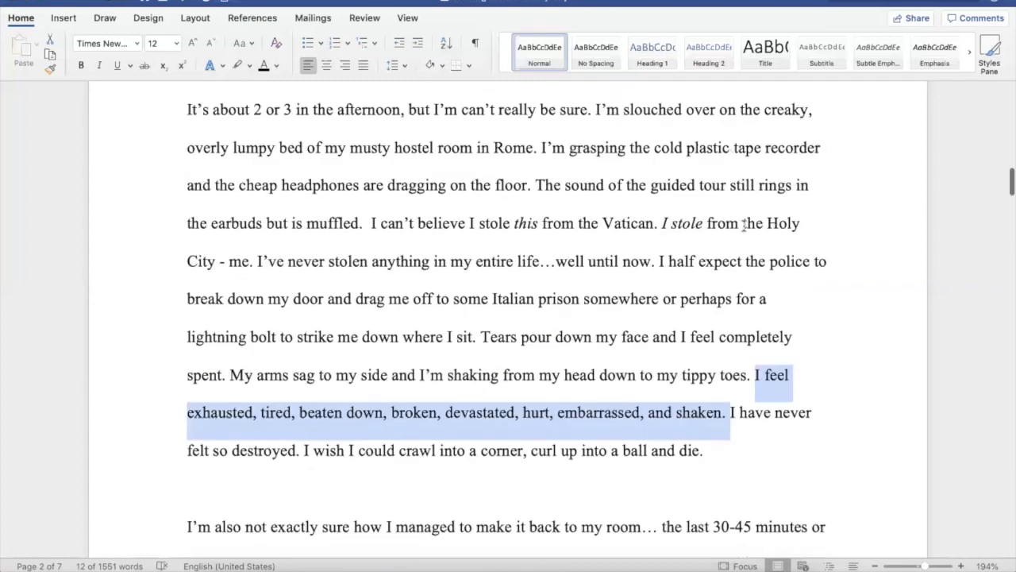
{"action": "scroll", "coordinate": [744, 227], "scroll_direction": "down", "scroll_amount": 1}
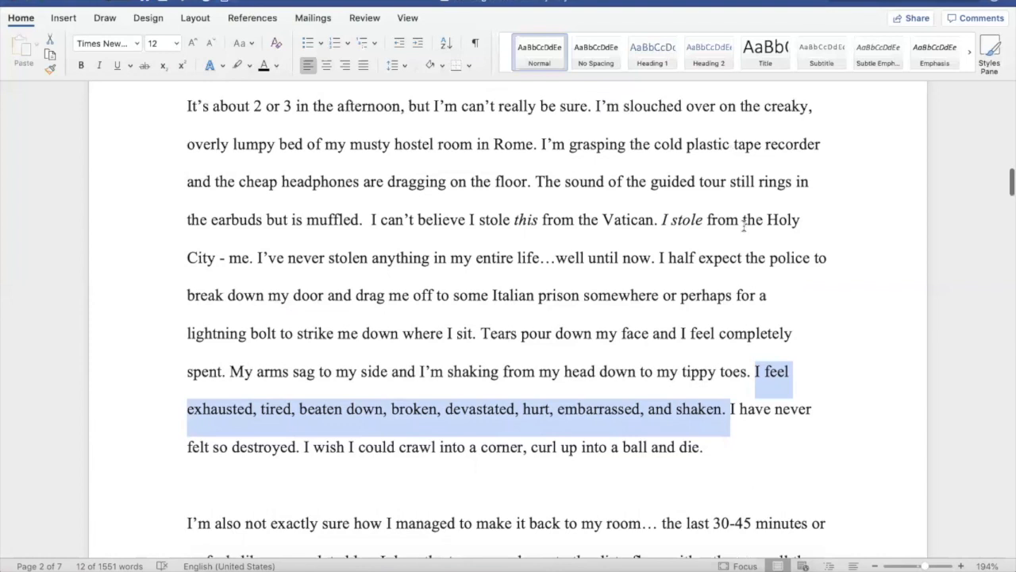
{"action": "scroll", "coordinate": [744, 226], "scroll_direction": "down", "scroll_amount": 1}
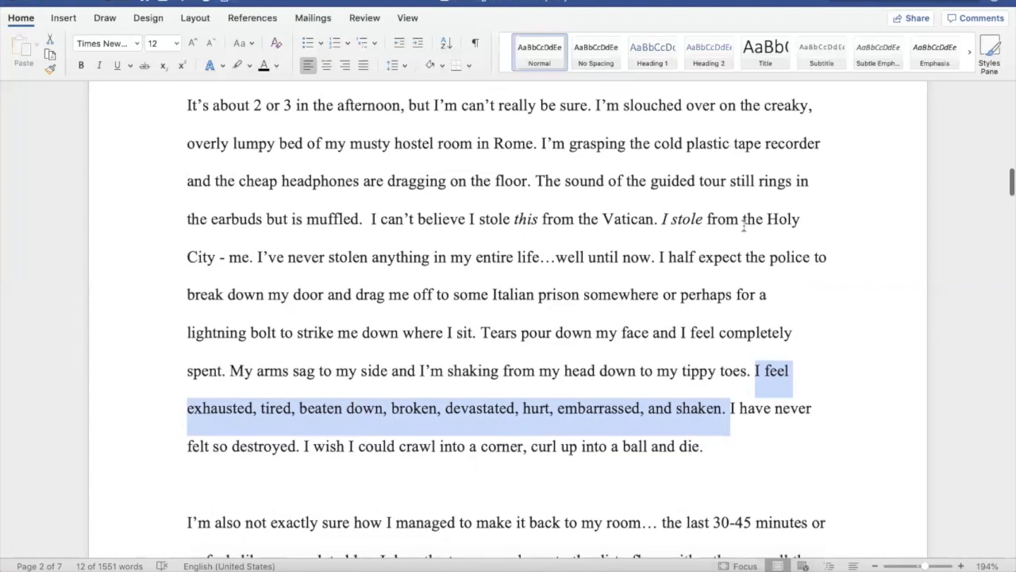
{"action": "scroll", "coordinate": [744, 226], "scroll_direction": "down", "scroll_amount": 1}
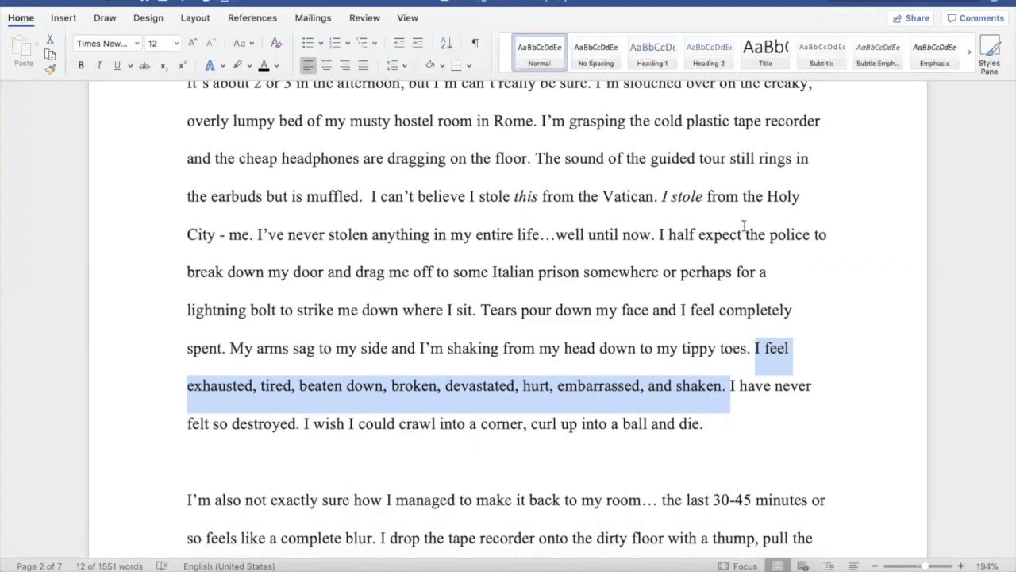
{"action": "key", "text": "BackSpace"}
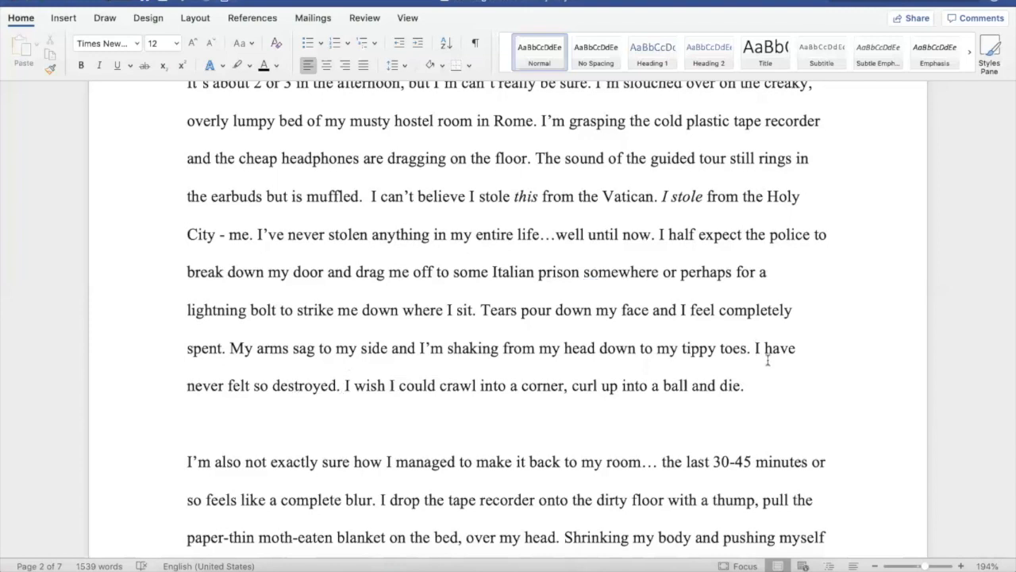
- Delete "I have never felt so destroyed" and the extra period after "tippy toes"
{"action": "left_click_drag", "start_coordinate": [768, 360], "coordinate": [755, 355]}
{"action": "key", "text": "BackSpace"}
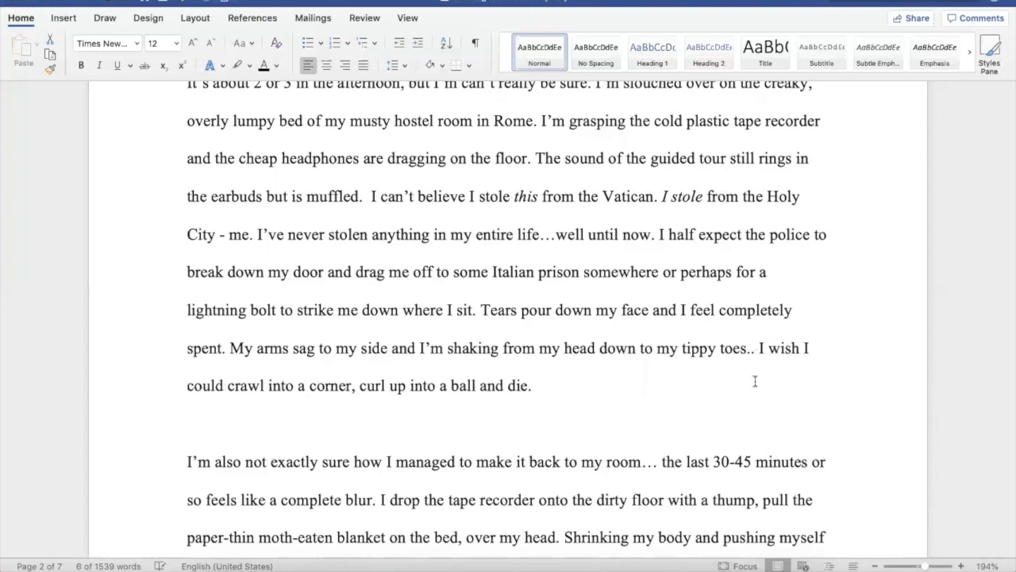
{"action": "scroll", "coordinate": [605, 502], "scroll_direction": "down", "scroll_amount": 1}
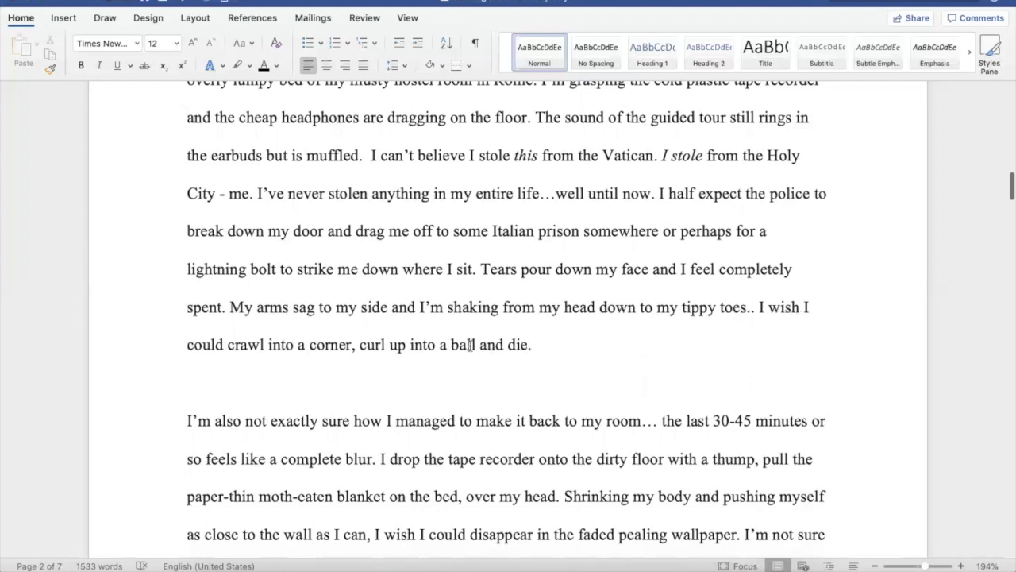
{"action": "key", "text": "BackSpace"}
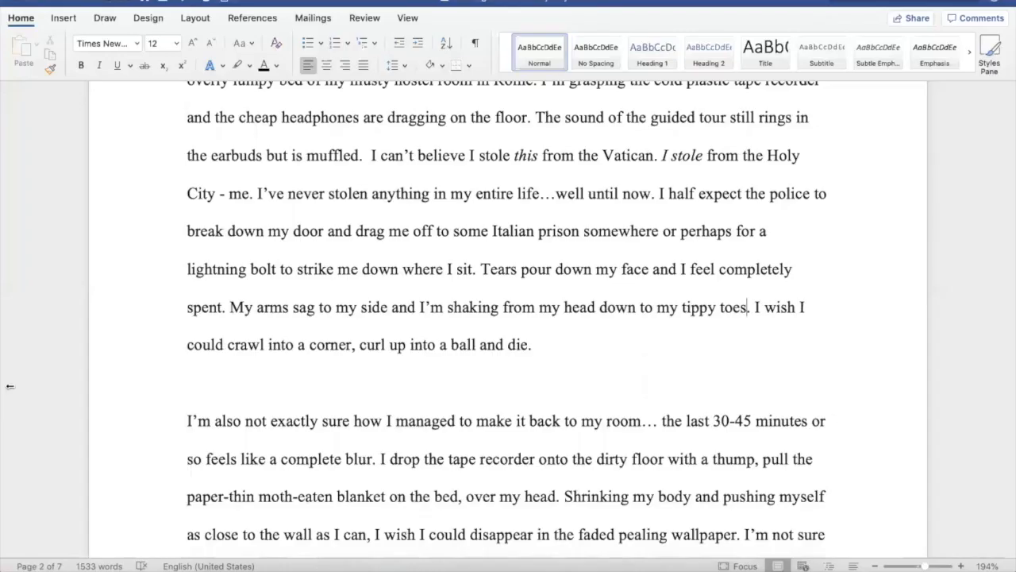
- Switch to the "Show, Don't Tell!" reference sheet and examine the suggestions for showing embarrassment
{"action": "left_click_drag", "start_coordinate": [10, 387], "coordinate": [212, 229]}
{"action": "left_click", "coordinate": [211, 229]}
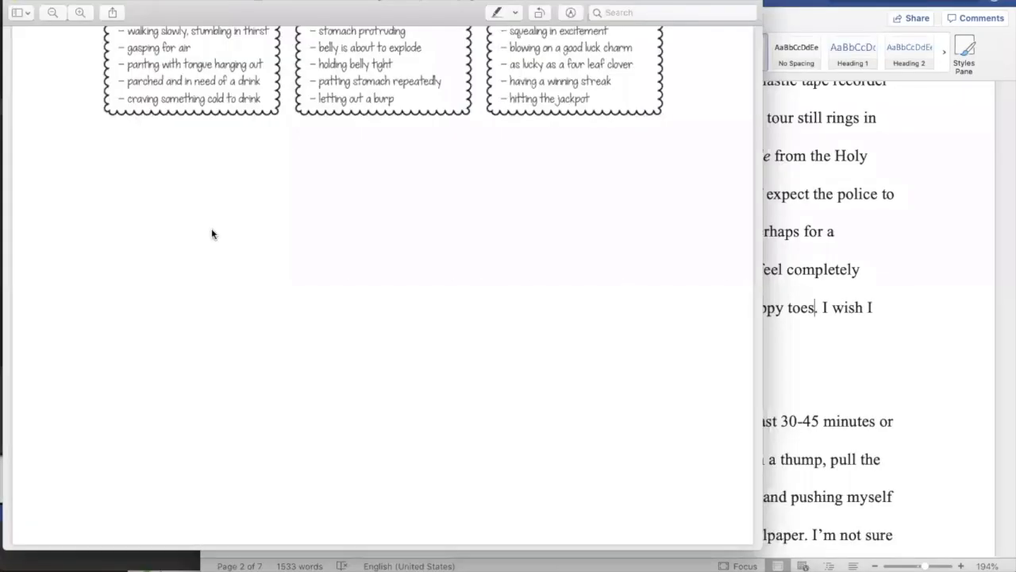
{"action": "scroll", "coordinate": [210, 242], "scroll_direction": "down", "scroll_amount": 10}
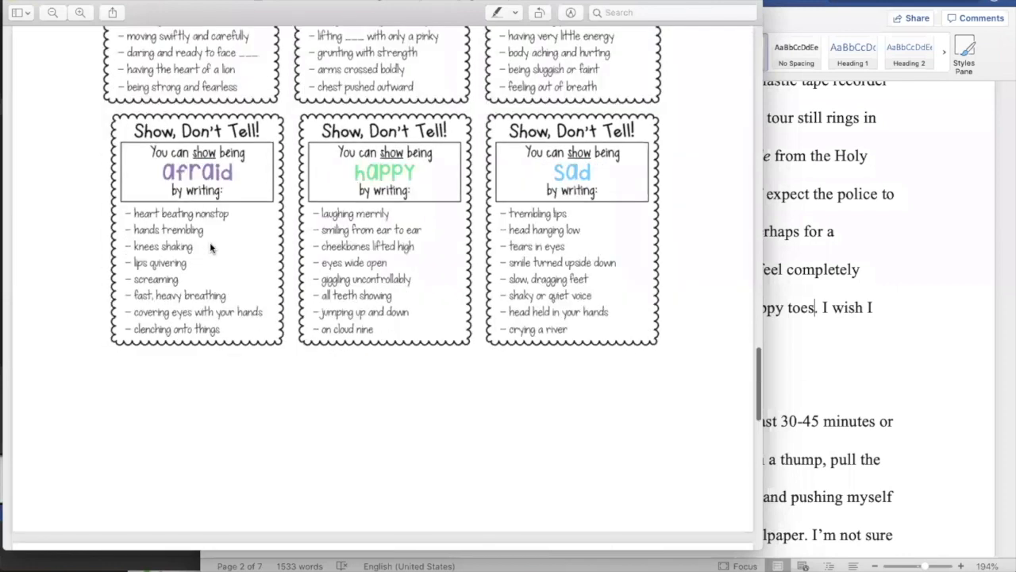
{"action": "scroll", "coordinate": [210, 242], "scroll_direction": "down", "scroll_amount": 10}
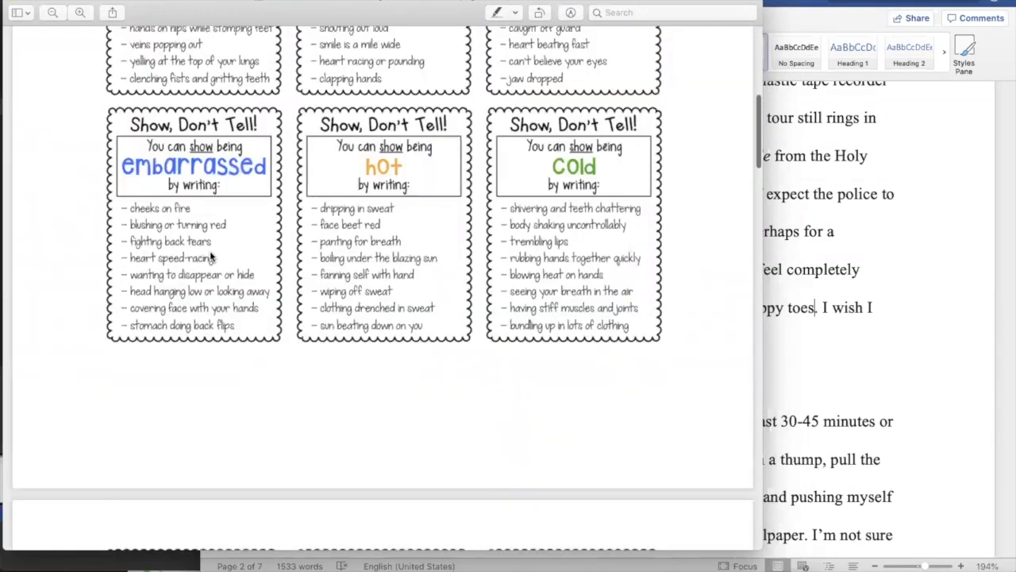
{"action": "scroll", "coordinate": [210, 250], "scroll_direction": "up", "scroll_amount": 5}
{"action": "scroll", "coordinate": [211, 256], "scroll_direction": "down", "scroll_amount": 1}
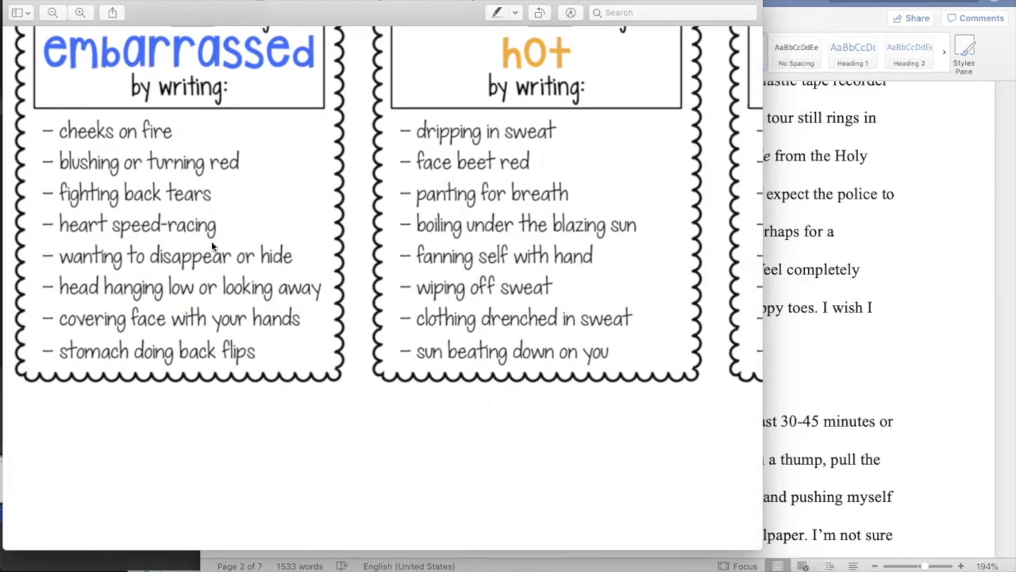
- Return to the story in Word and widen its window to cover the reference sheet
{"action": "left_click", "coordinate": [788, 298]}
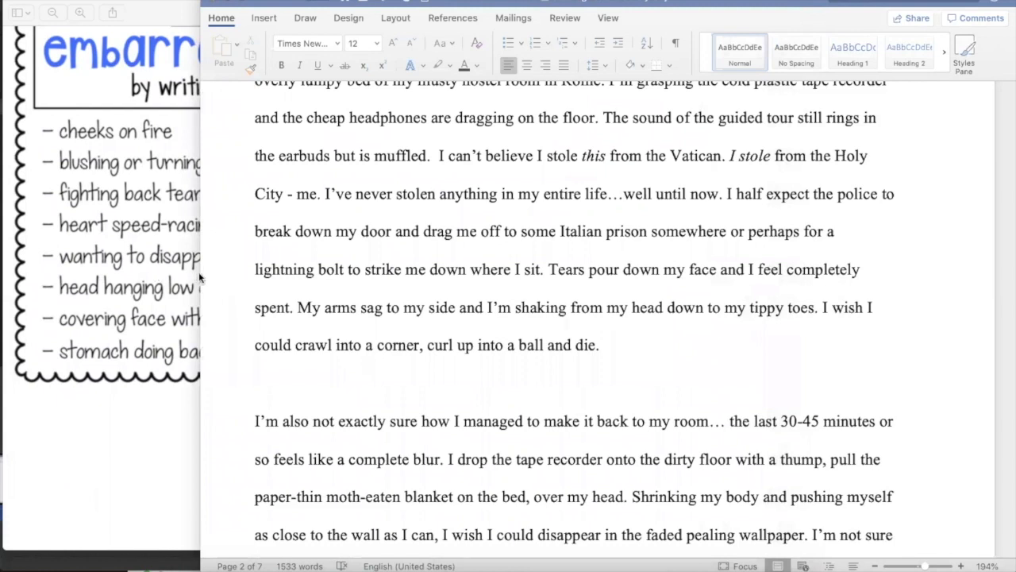
{"action": "left_click", "coordinate": [320, 351]}
{"action": "left_click_drag", "start_coordinate": [200, 302], "coordinate": [156, 301]}
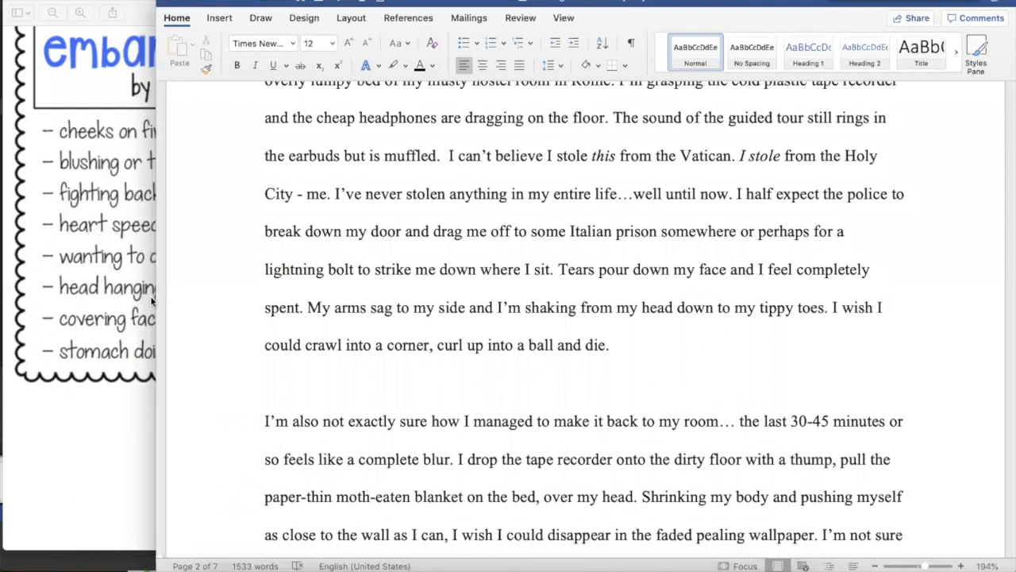
{"action": "scroll", "coordinate": [186, 302], "scroll_direction": "down", "scroll_amount": 2}
{"action": "left_click_drag", "start_coordinate": [25, 299], "coordinate": [0, 305]}
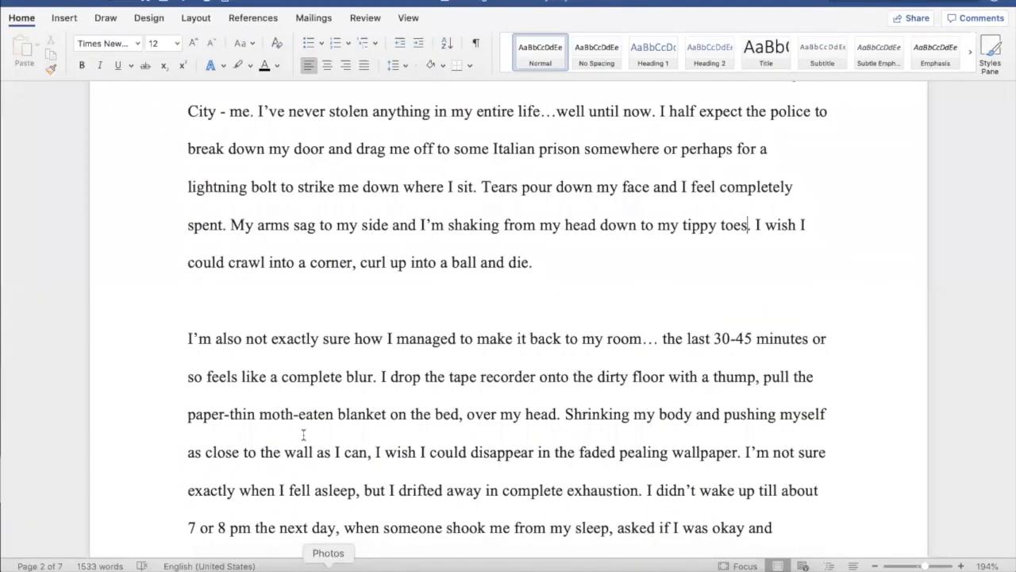
- Change "I drop the tape recorder" to "I let the tape recorder stumble out of my hands", and replace "pull" with "yank" before "the paper-thin"
{"action": "scroll", "coordinate": [303, 434], "scroll_direction": "down", "scroll_amount": 2}
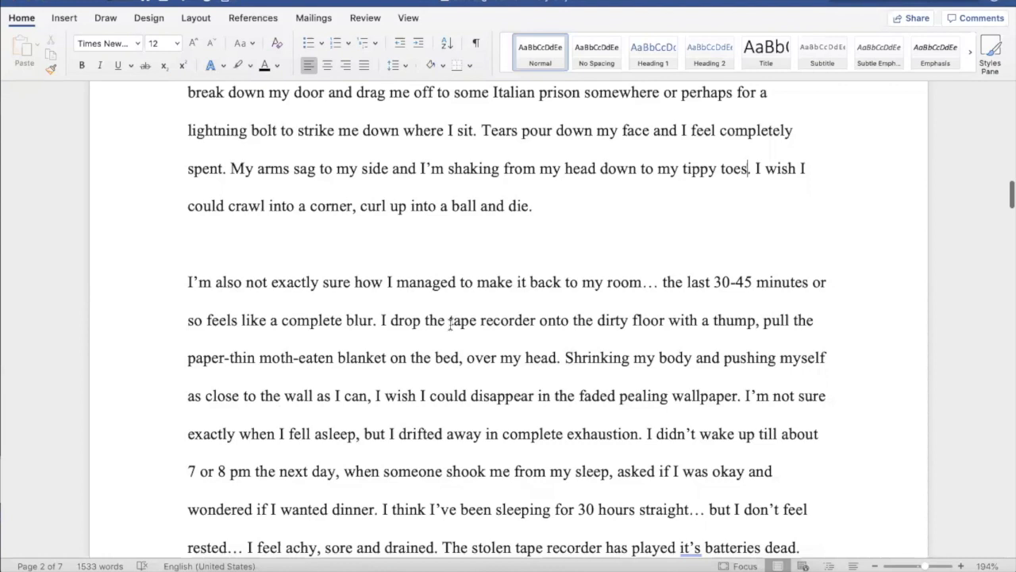
{"action": "scroll", "coordinate": [450, 323], "scroll_direction": "down", "scroll_amount": 1}
{"action": "scroll", "coordinate": [451, 323], "scroll_direction": "down", "scroll_amount": 2}
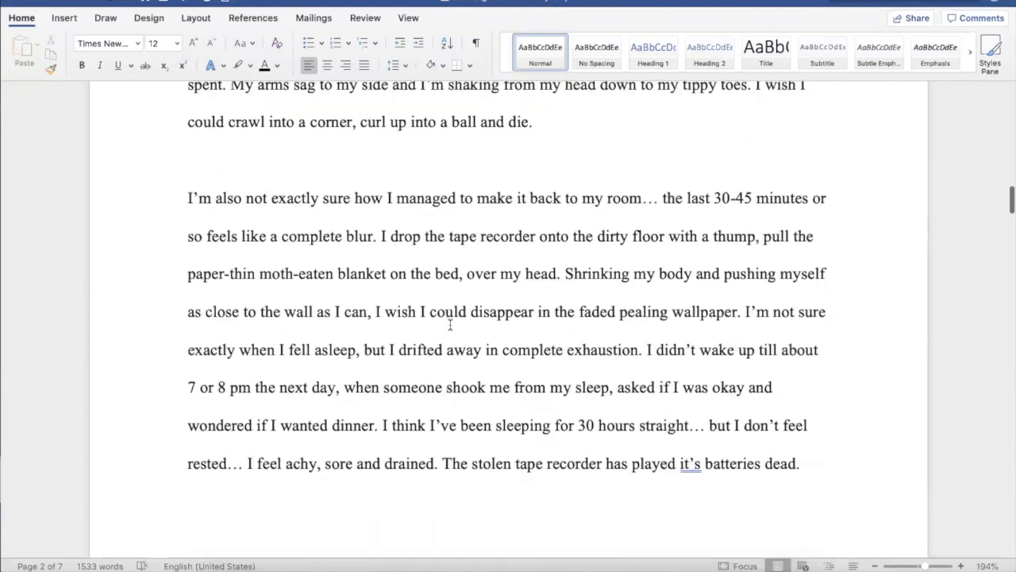
{"action": "double_click", "coordinate": [405, 234]}
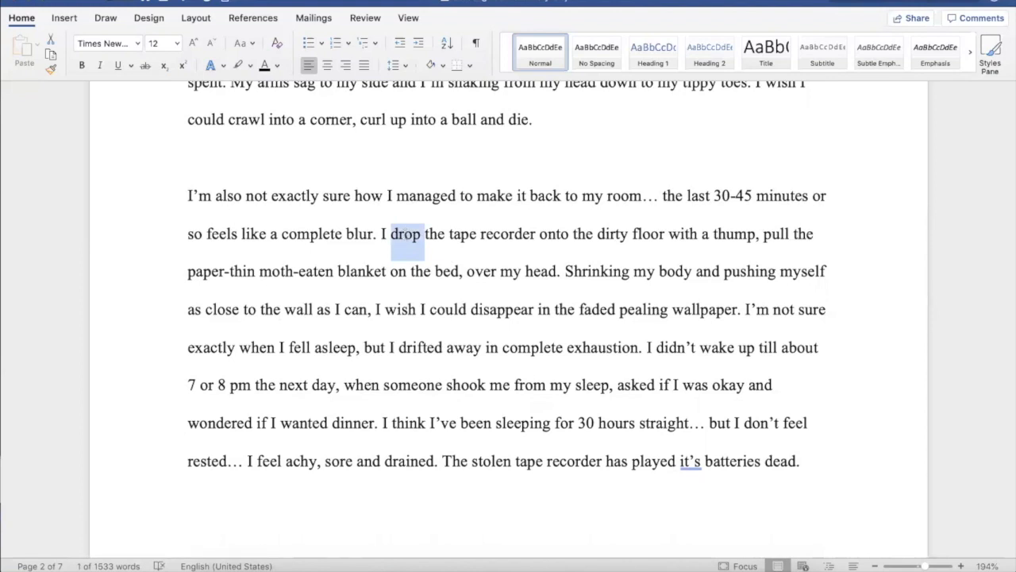
{"action": "type", "text": "let"}
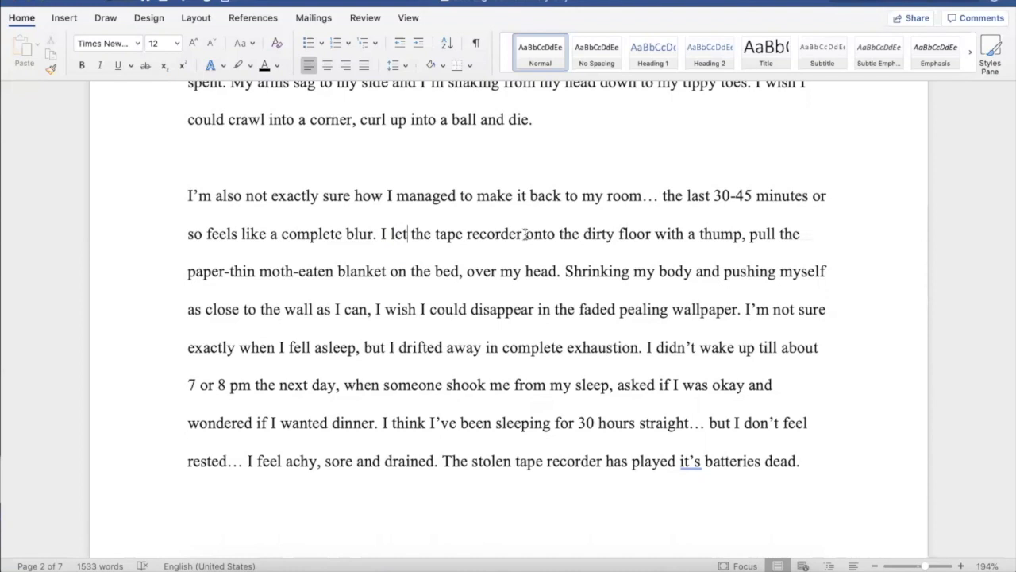
{"action": "left_click", "coordinate": [526, 234]}
{"action": "type", "text": "st"}
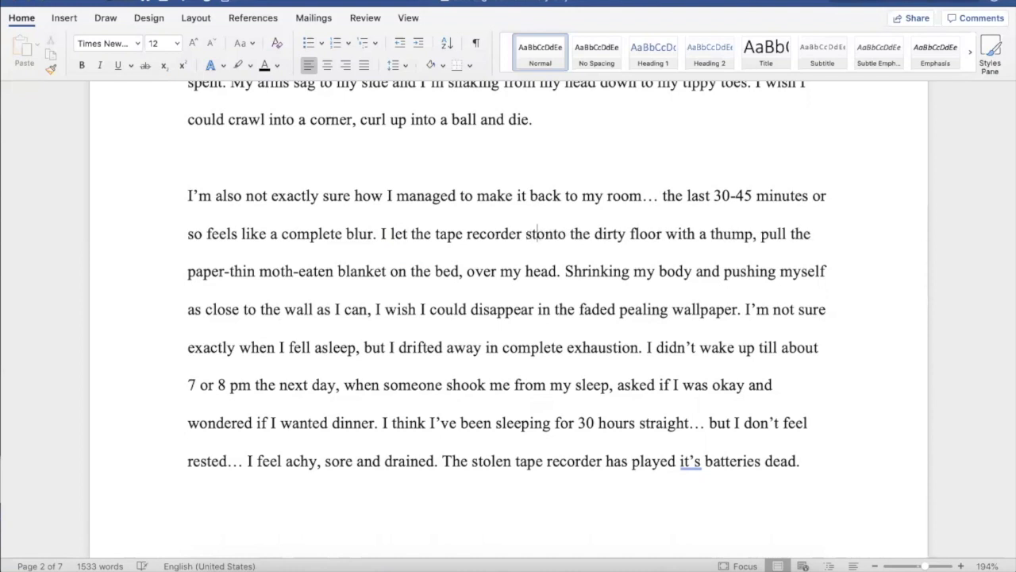
{"action": "type", "text": "umble out"}
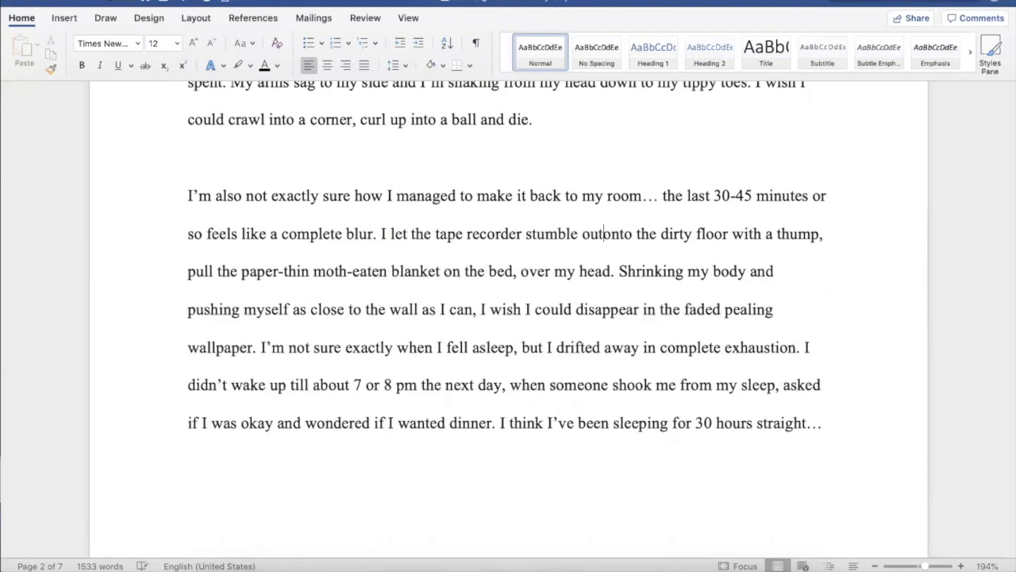
{"action": "type", "text": " of my hands"}
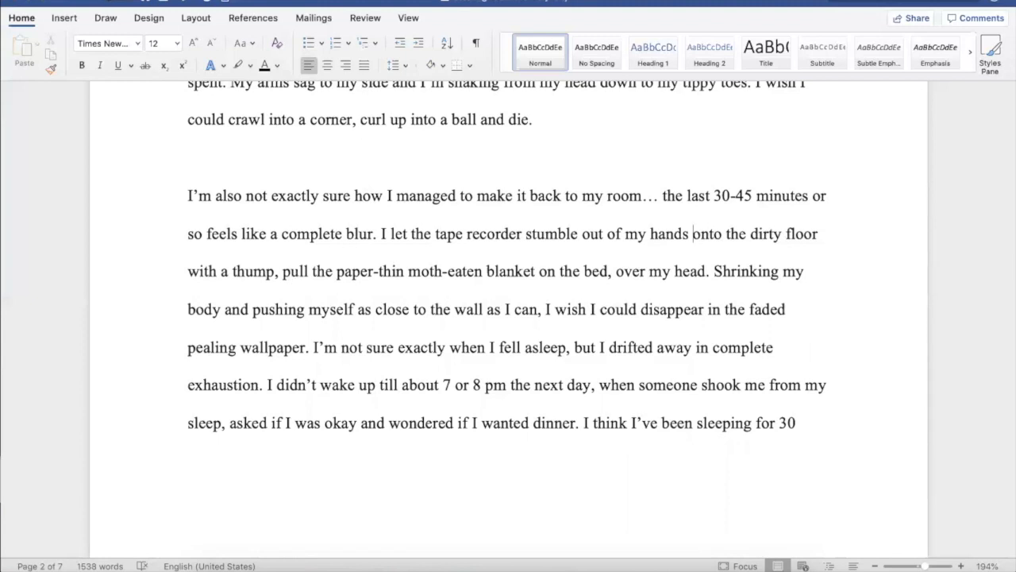
{"action": "double_click", "coordinate": [288, 273]}
{"action": "type", "text": "yank"}
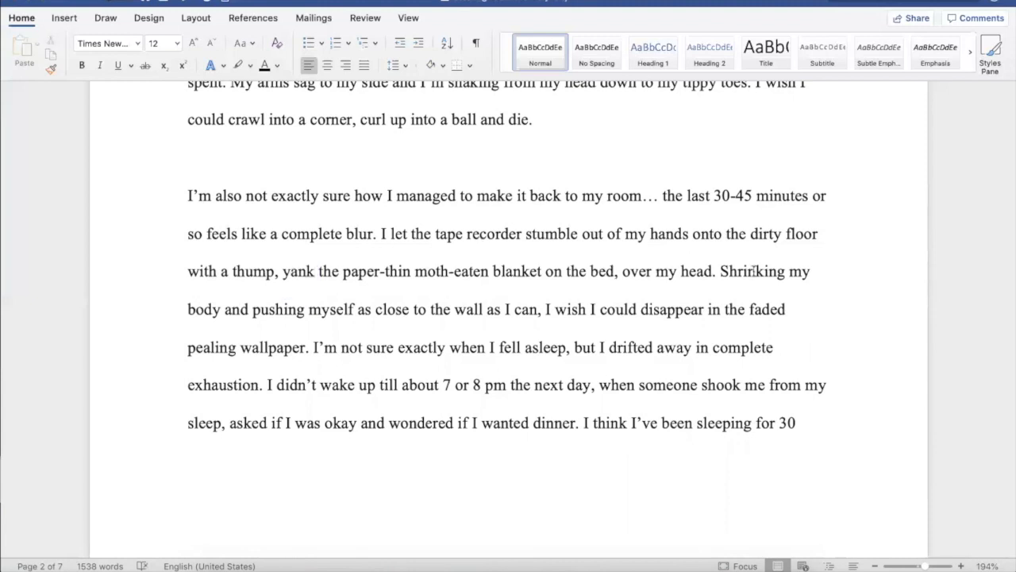
- Delete the sentence "I'm not sure exactly when I fell asleep, but I drifted away in complete exhaustion."
{"action": "scroll", "coordinate": [788, 283], "scroll_direction": "down", "scroll_amount": 1}
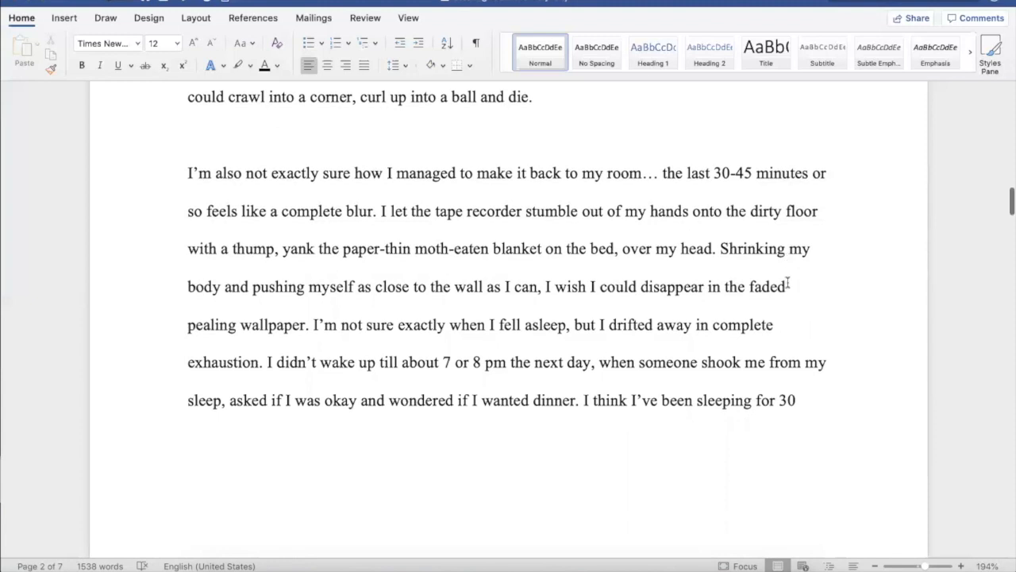
{"action": "scroll", "coordinate": [787, 283], "scroll_direction": "down", "scroll_amount": 1}
{"action": "scroll", "coordinate": [788, 283], "scroll_direction": "down", "scroll_amount": 1}
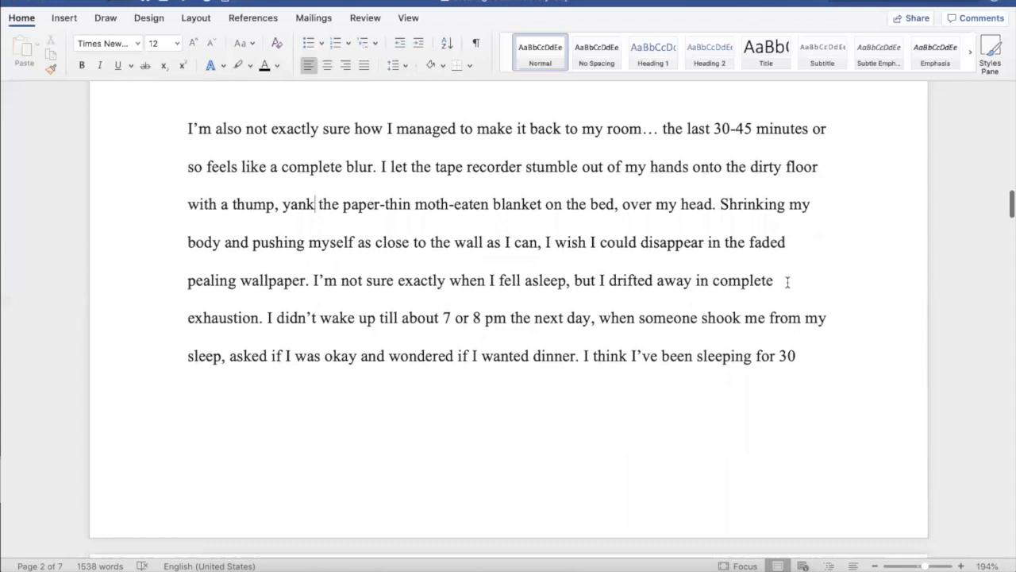
{"action": "scroll", "coordinate": [788, 282], "scroll_direction": "down", "scroll_amount": 1}
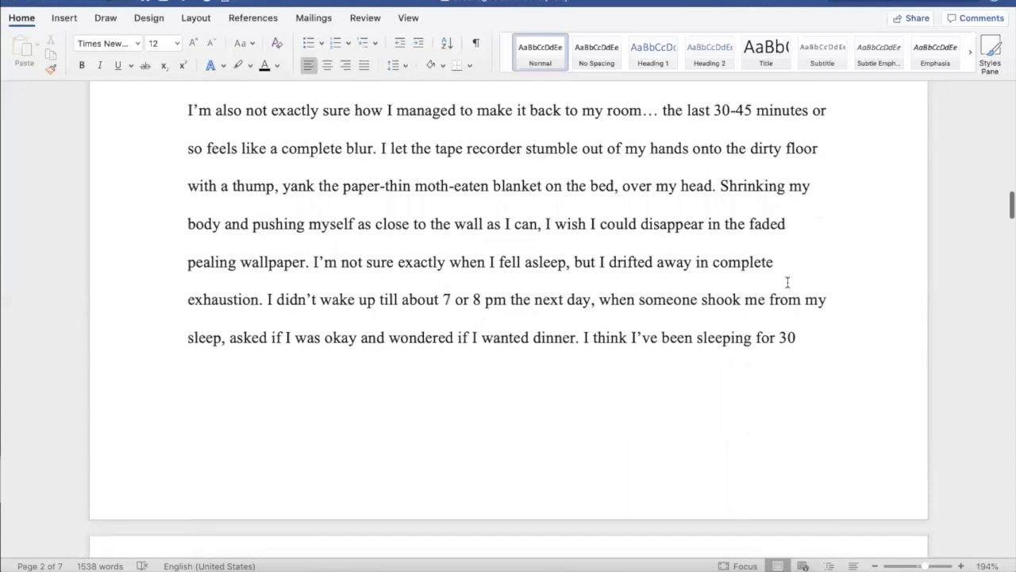
{"action": "scroll", "coordinate": [788, 282], "scroll_direction": "down", "scroll_amount": 1}
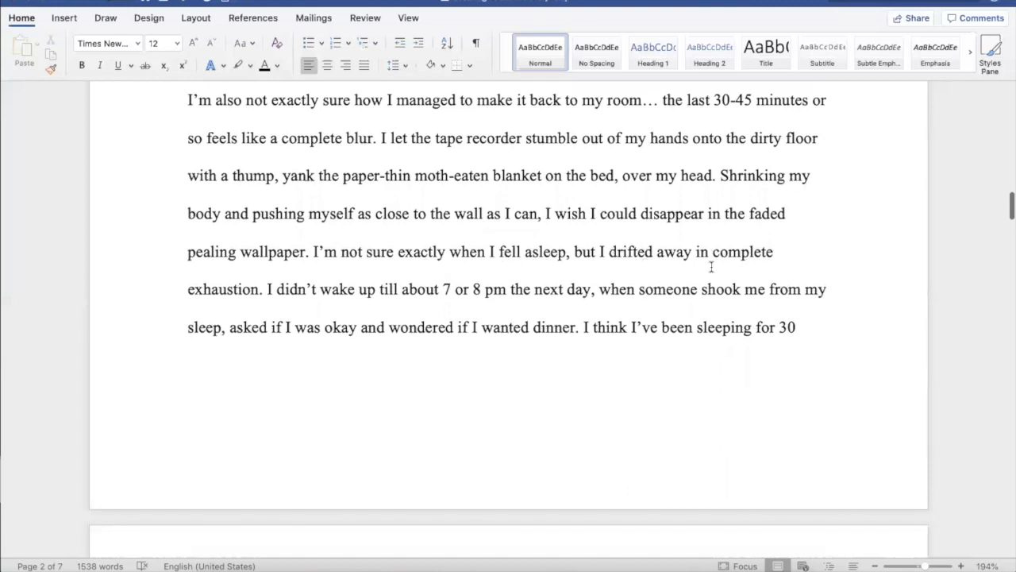
{"action": "left_click_drag", "start_coordinate": [306, 252], "coordinate": [259, 291]}
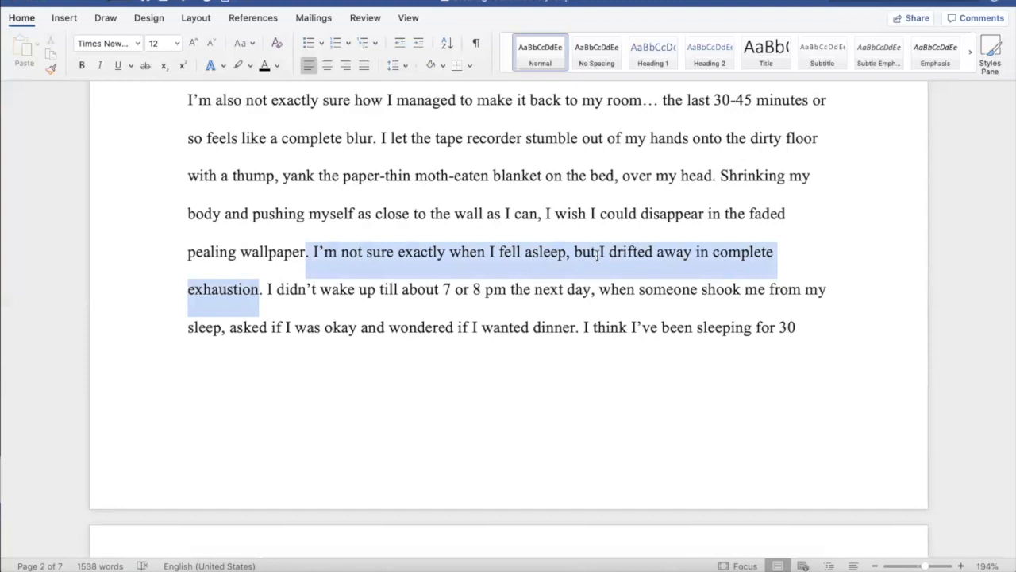
{"action": "left_click", "coordinate": [597, 254], "text": "shift"}
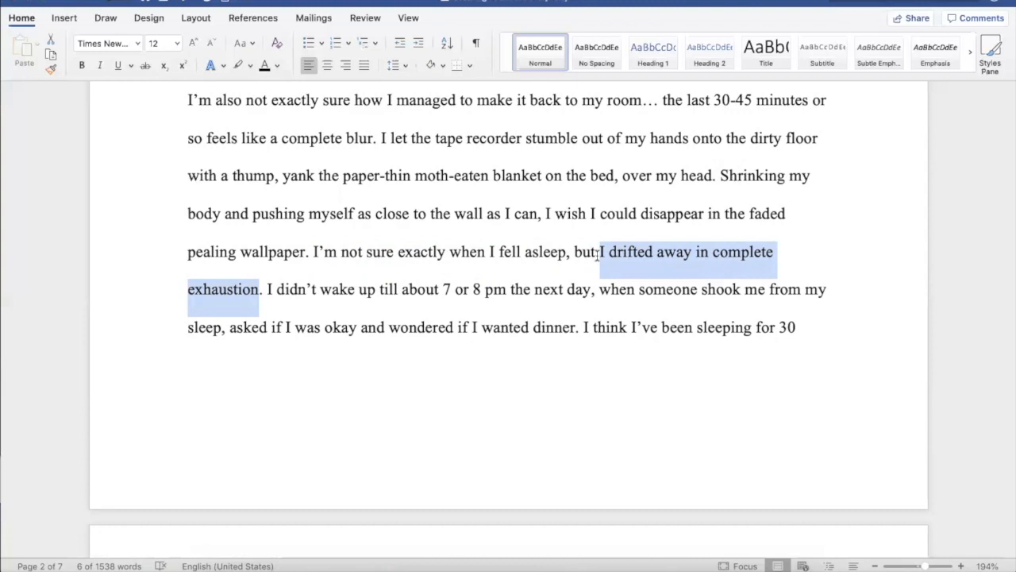
{"action": "left_click", "coordinate": [266, 305]}
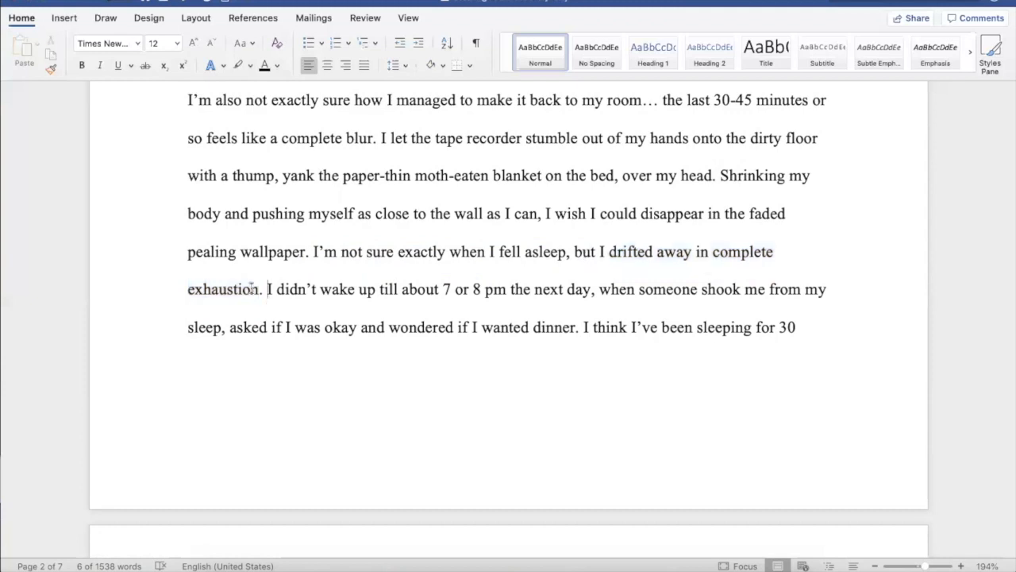
{"action": "left_click", "coordinate": [312, 267], "text": "shift"}
{"action": "key", "text": "BackSpace"}
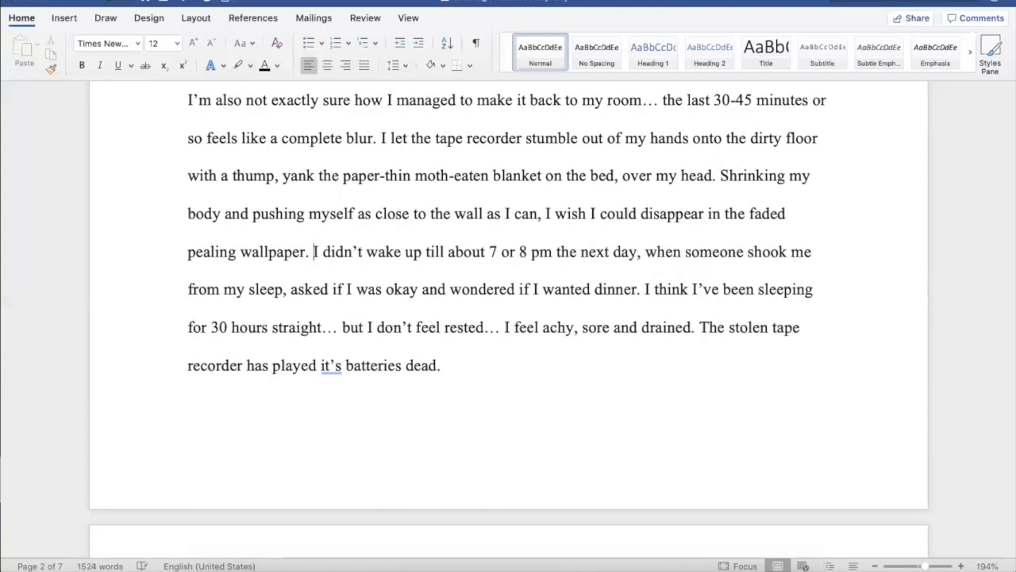
- Write "My eye lids drooped, my body shut down and I faded into nothingness." after "pealing wallpaper."
{"action": "type", "text": "My eye lids "}
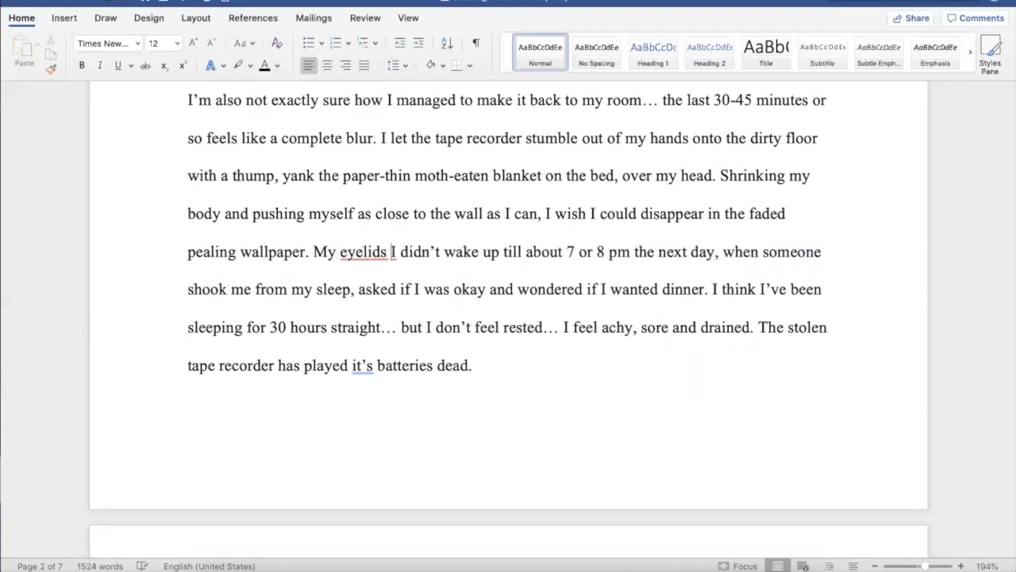
{"action": "type", "text": "drooped, my body shut"}
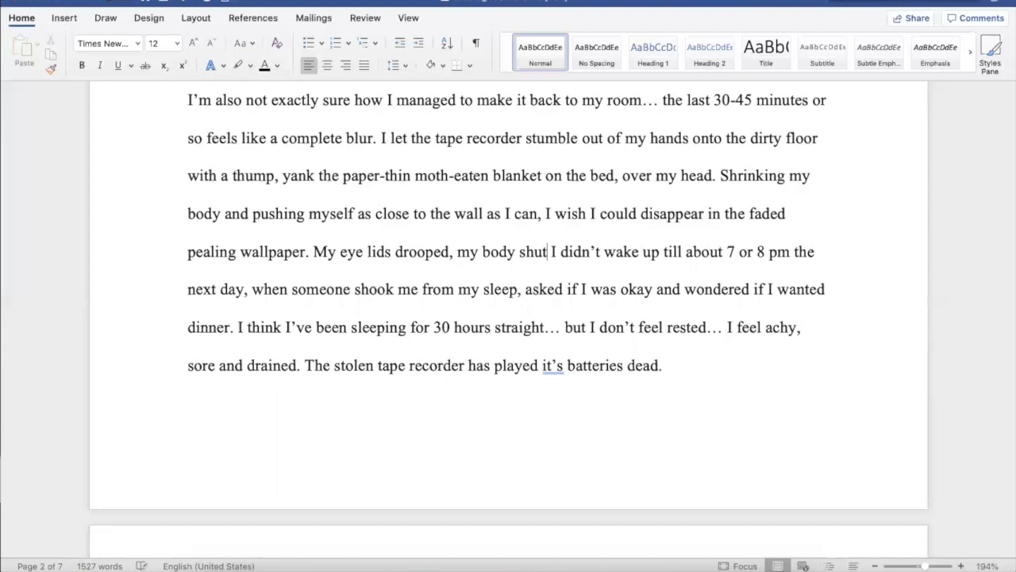
{"action": "type", "text": " down"}
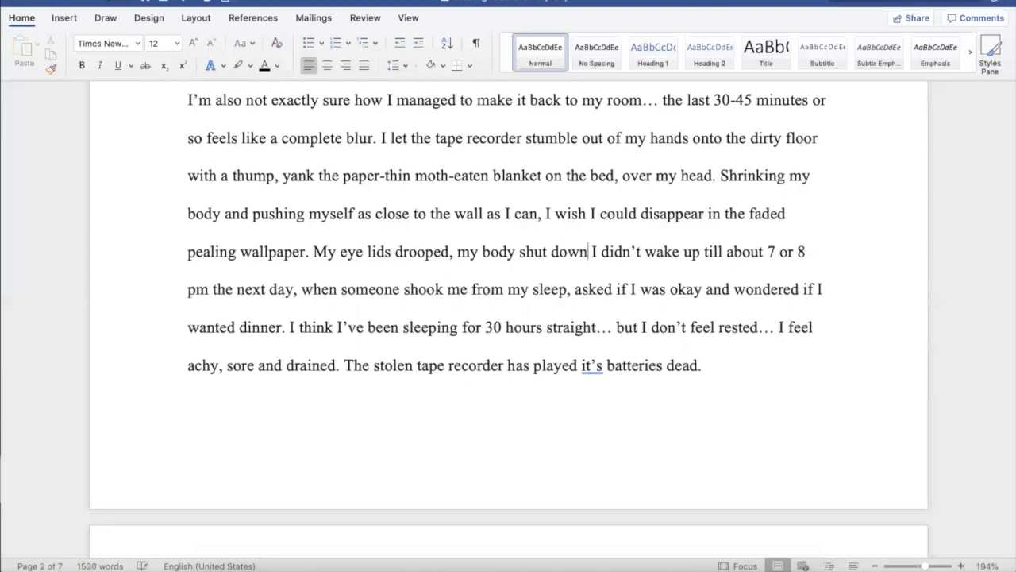
{"action": "type", "text": " and I faded"}
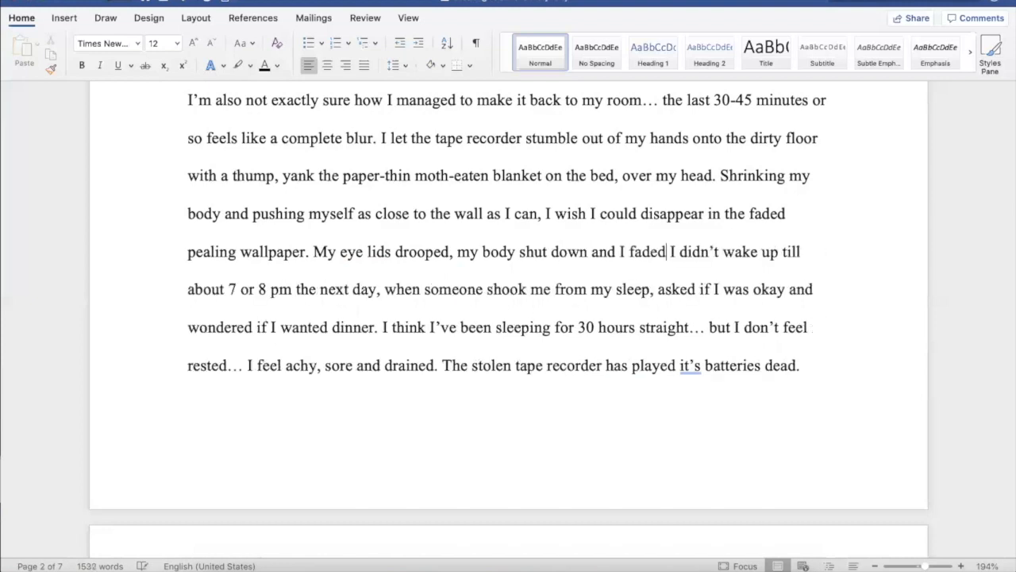
{"action": "type", "text": " into  "}
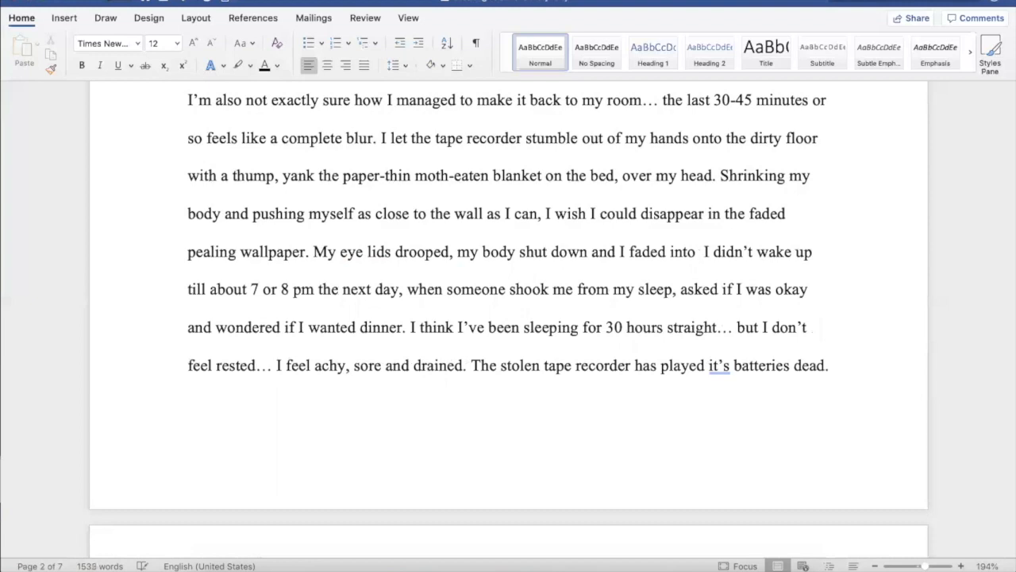
{"action": "type", "text": "nothingness"}
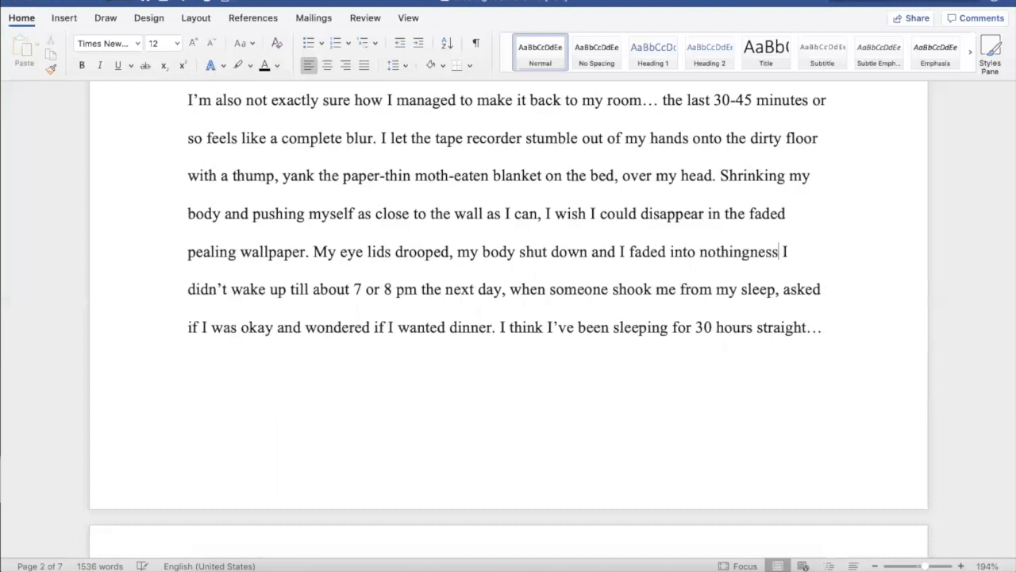
{"action": "type", "text": "."}
- Replace "I think I've been sleeping" with "I slept" before "for 30 hours straight"
{"action": "scroll", "coordinate": [481, 309], "scroll_direction": "down", "scroll_amount": 1}
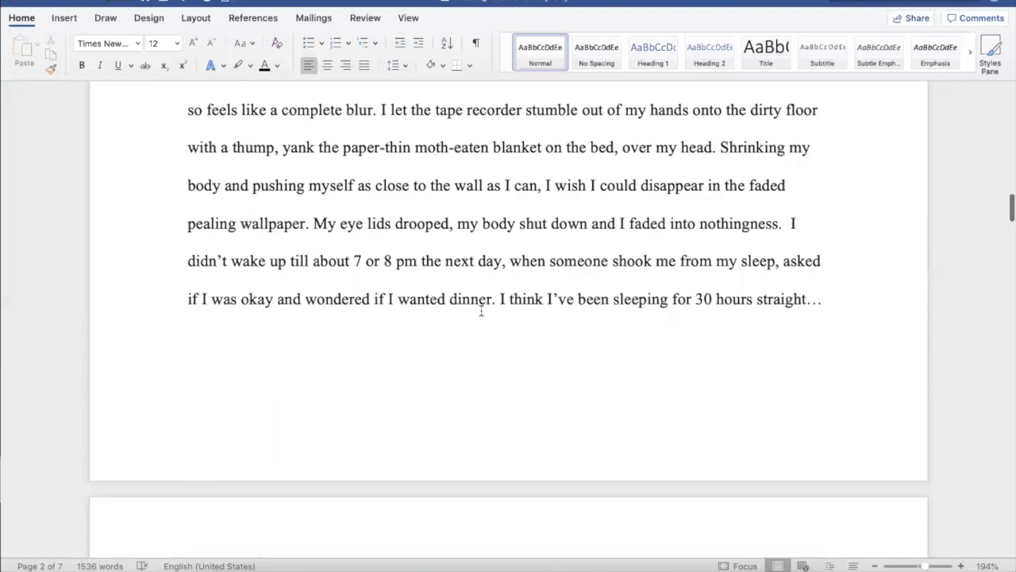
{"action": "scroll", "coordinate": [481, 311], "scroll_direction": "down", "scroll_amount": 1}
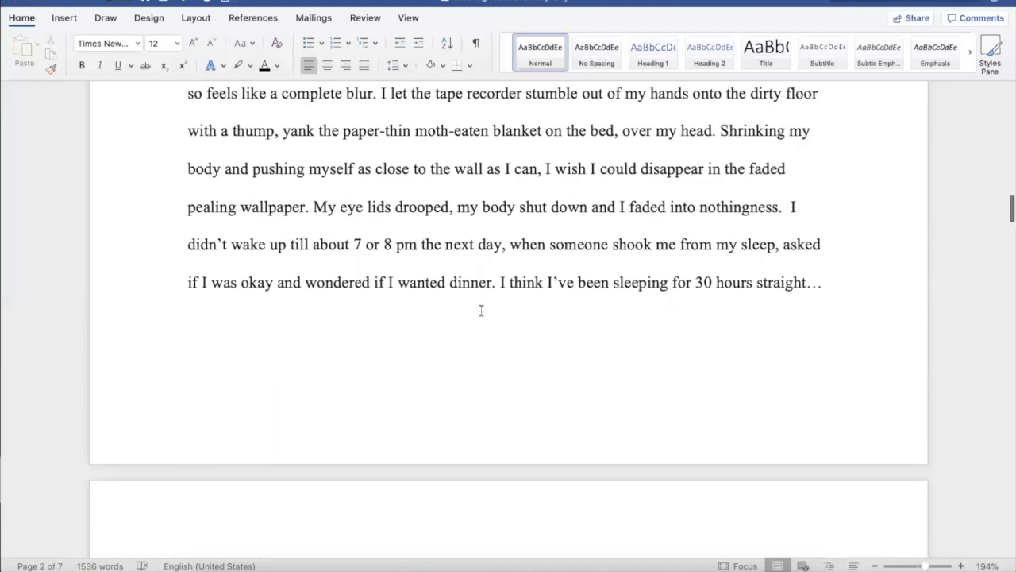
{"action": "scroll", "coordinate": [481, 310], "scroll_direction": "down", "scroll_amount": 1}
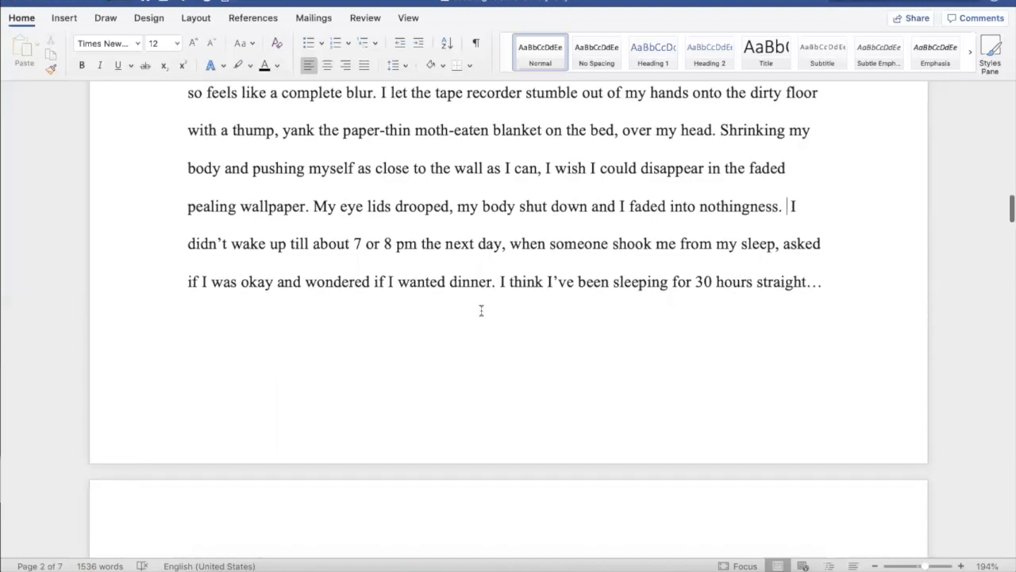
{"action": "scroll", "coordinate": [481, 311], "scroll_direction": "down", "scroll_amount": 3}
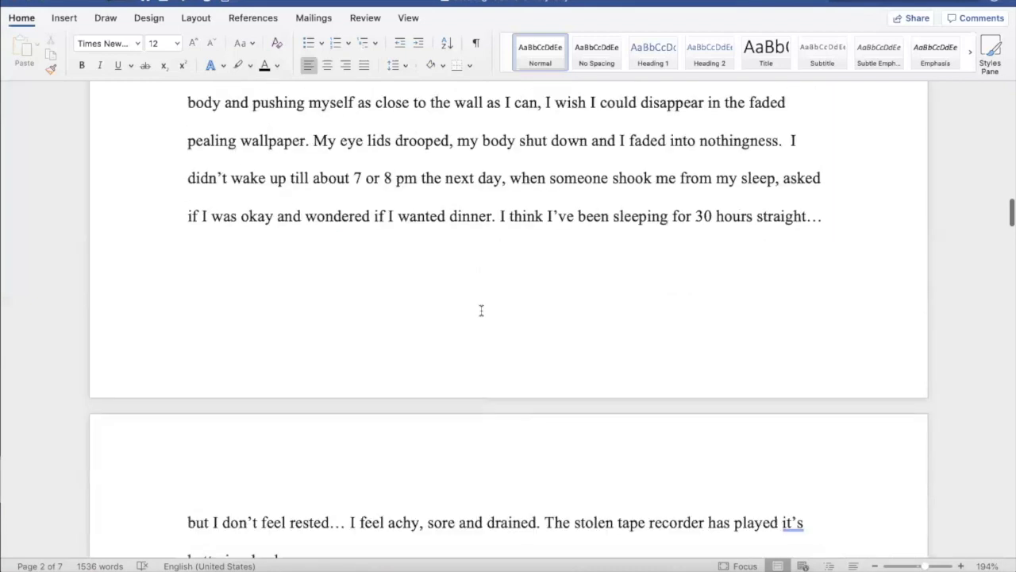
{"action": "left_click_drag", "start_coordinate": [500, 216], "coordinate": [672, 216]}
{"action": "type", "text": "I sle"}
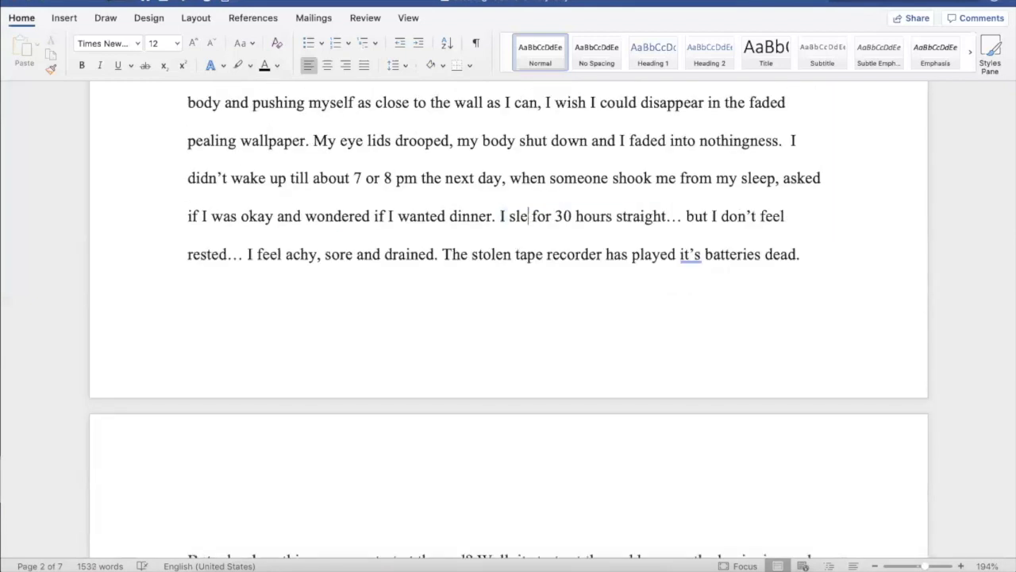
{"action": "type", "text": "pt"}
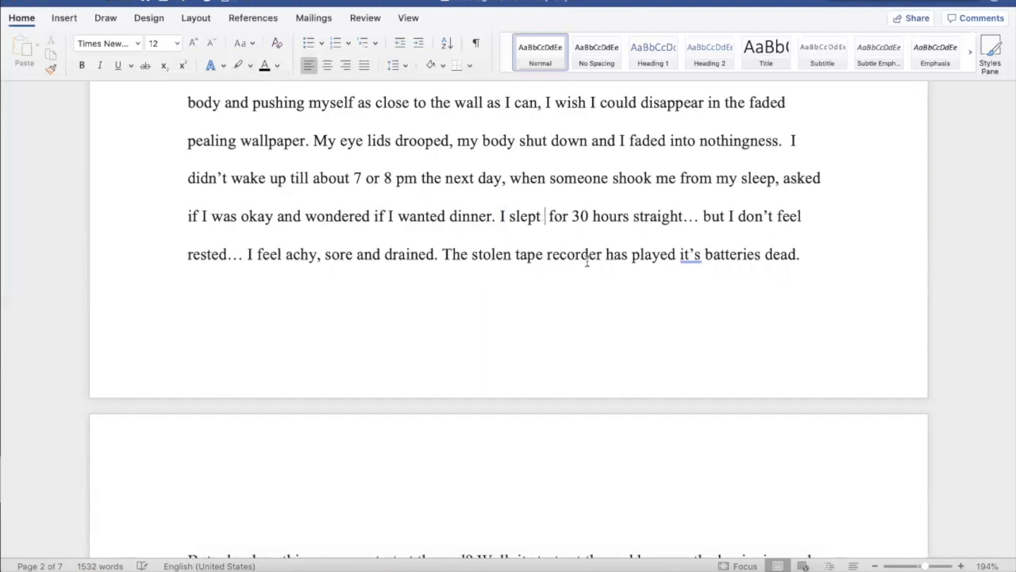
{"action": "key", "text": "BackSpace"}
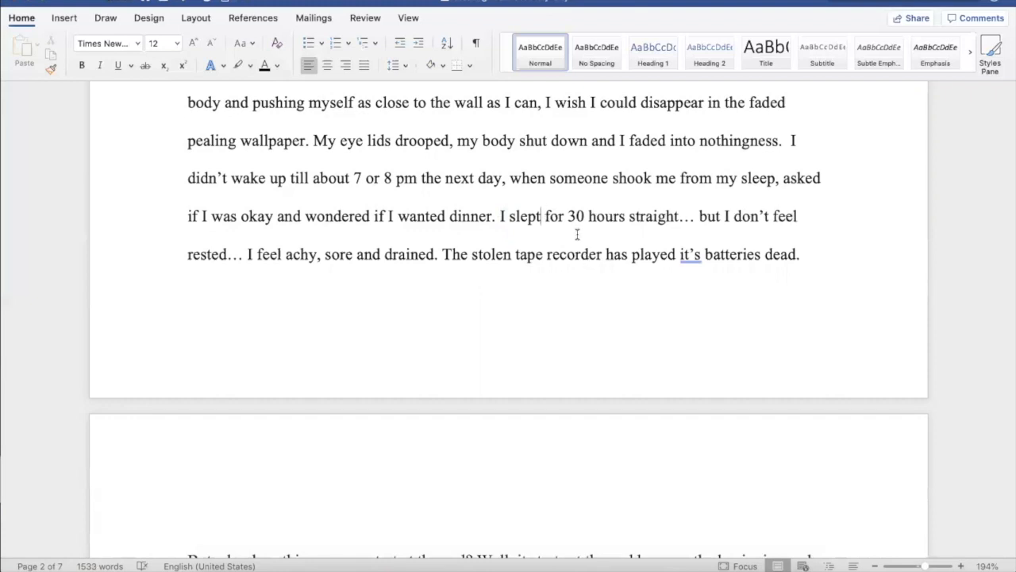
- Replace the ellipsis after "30 hours straight" with a period and begin a new sentence, "My neck feels tense, my throat sore,"
{"action": "scroll", "coordinate": [577, 234], "scroll_direction": "down", "scroll_amount": 1}
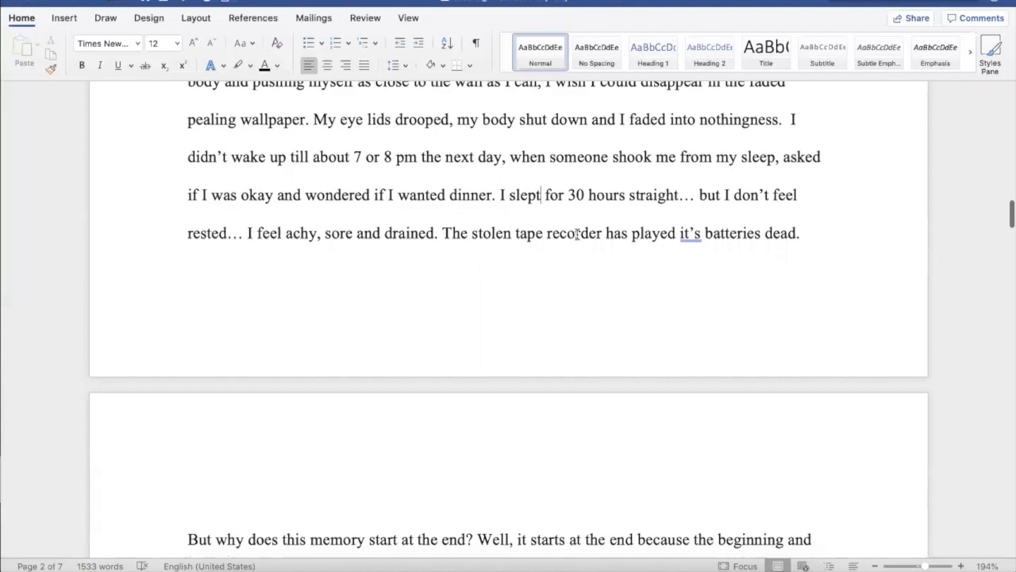
{"action": "left_click_drag", "start_coordinate": [698, 195], "coordinate": [777, 198]}
{"action": "left_click_drag", "start_coordinate": [700, 200], "coordinate": [803, 209]}
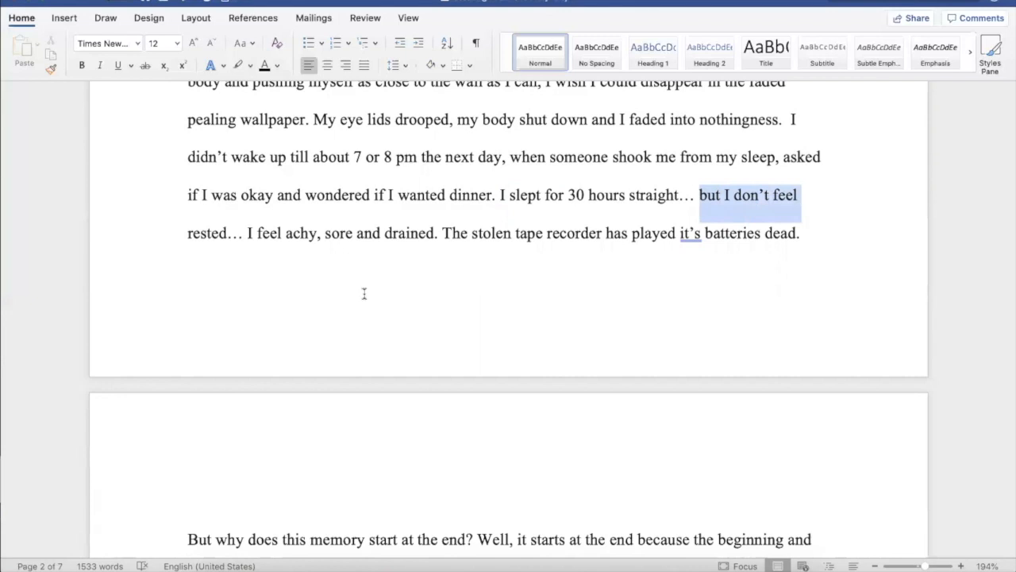
{"action": "left_click_drag", "start_coordinate": [439, 235], "coordinate": [695, 187]}
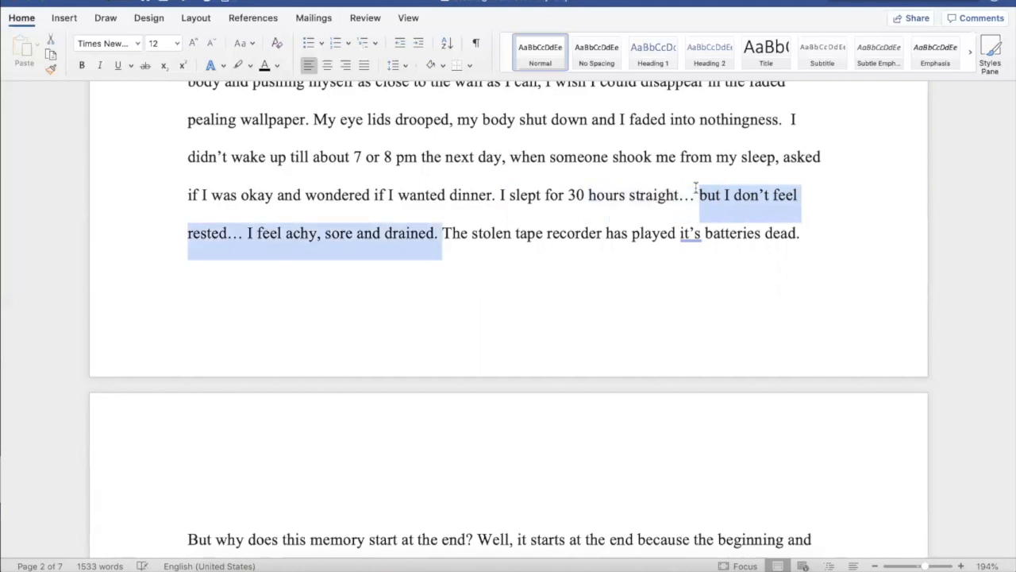
{"action": "left_click", "coordinate": [682, 199]}
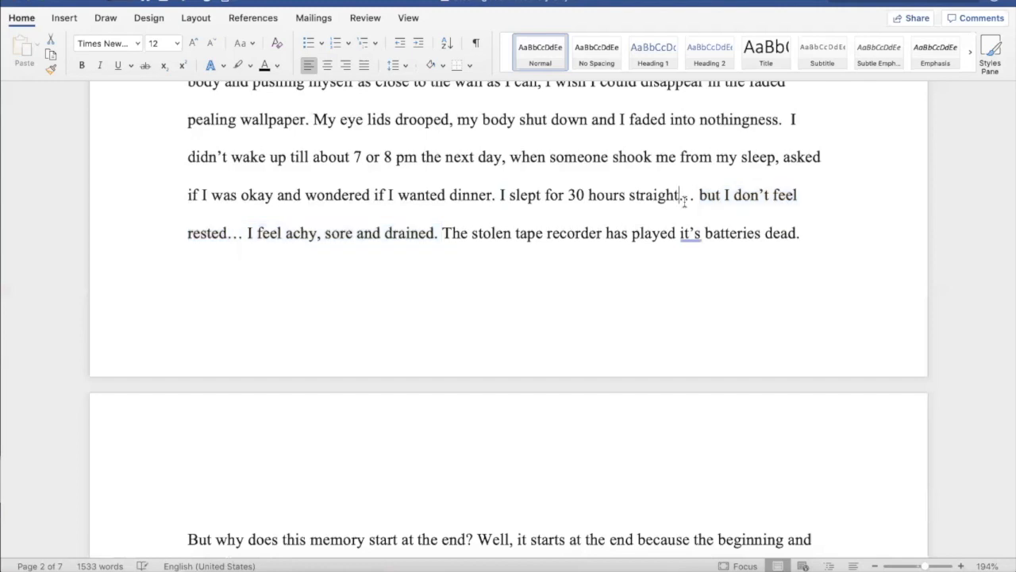
{"action": "key", "text": "Delete"}
{"action": "type", "text": ". My ne"}
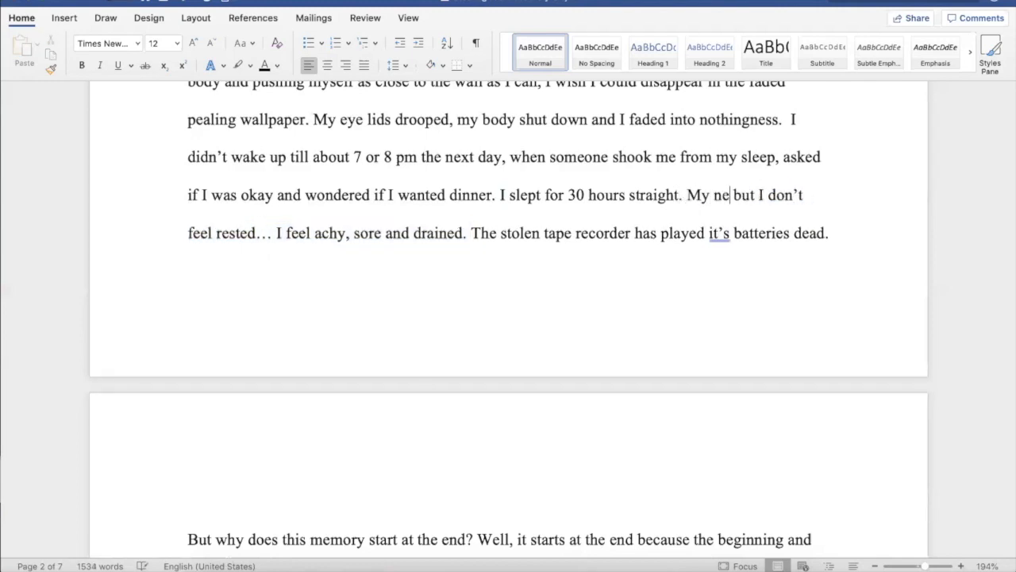
{"action": "type", "text": "ck feels tense, my throa"}
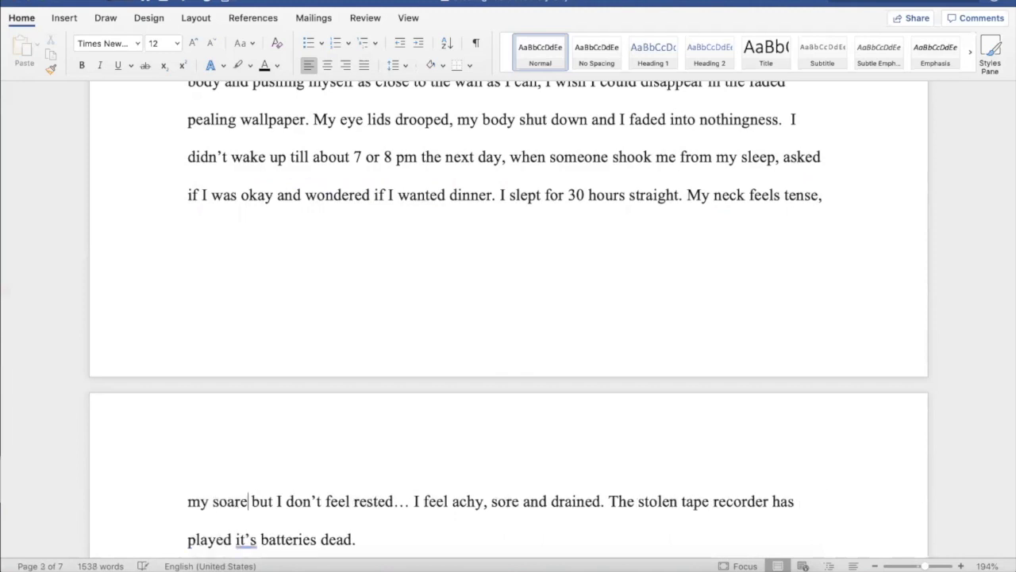
{"action": "type", "text": "t sore, "}
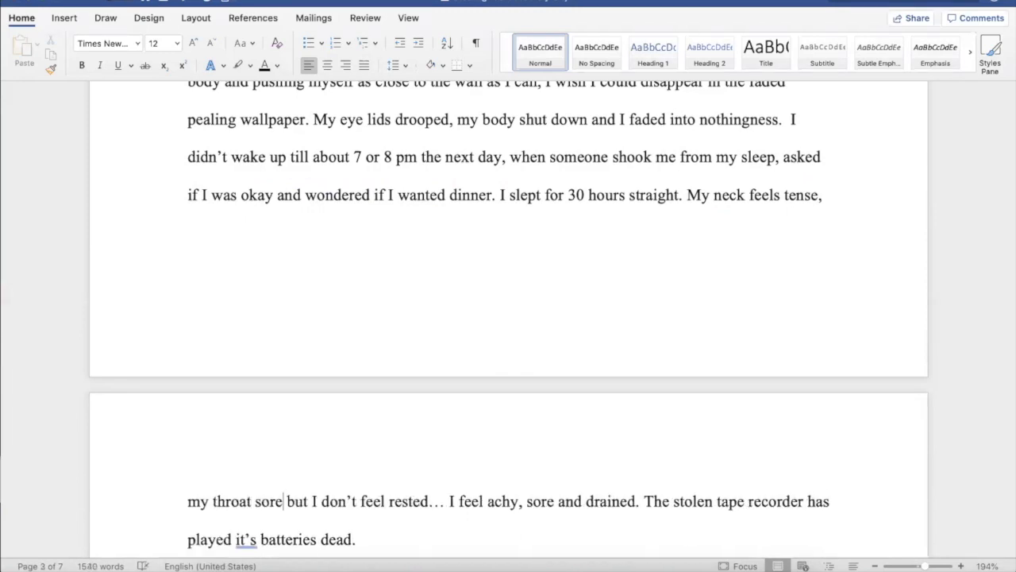
- Finish the sentence with "and I can barely lift myself up." and remove "but I don't feel rested… I feel achy, sore and drained."
{"action": "type", "text": "and I can"}
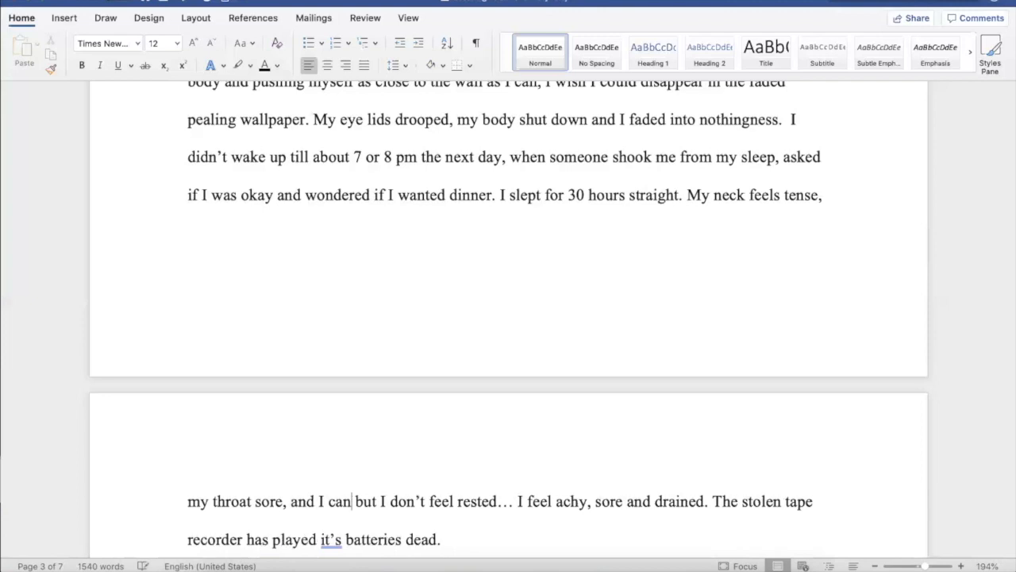
{"action": "type", "text": " bairl"}
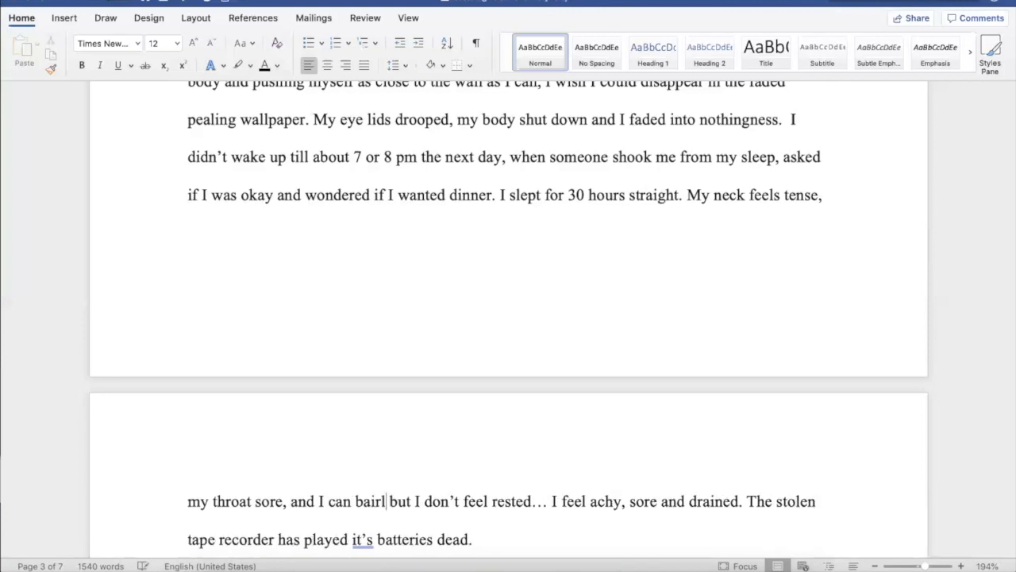
{"action": "type", "text": "y"}
{"action": "key", "text": "BackSpace"}
{"action": "key", "text": "BackSpace"}
{"action": "key", "text": "BackSpace"}
{"action": "key", "text": "BackSpace"}
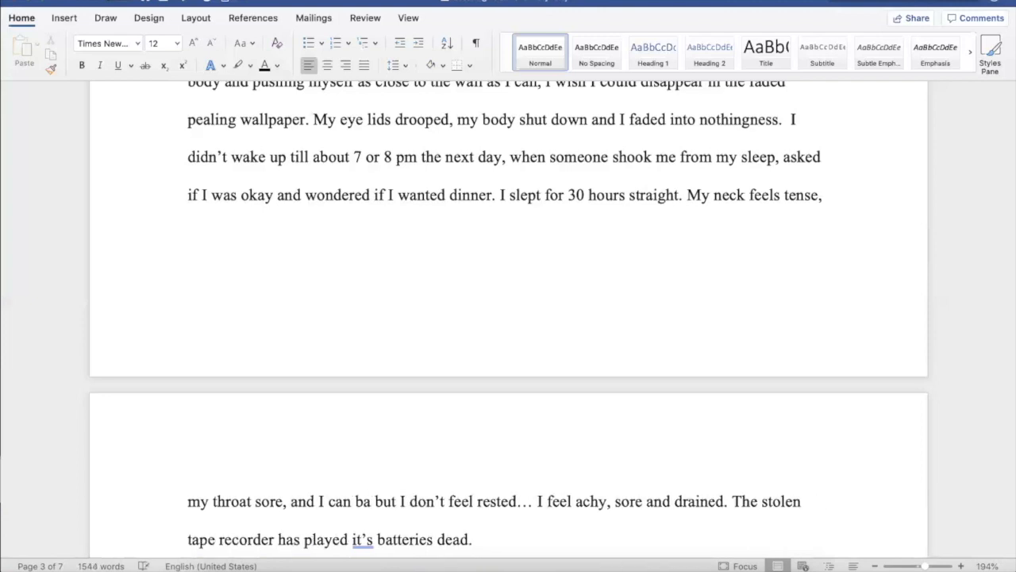
{"action": "type", "text": "rely lift myself"}
{"action": "key", "text": "shift+End"}
{"action": "type", "text": "up."}
- Insert "forgotten on the floor," after "The stolen tape recorder" in the paragraph's last sentence
{"action": "scroll", "coordinate": [238, 415], "scroll_direction": "down", "scroll_amount": 3}
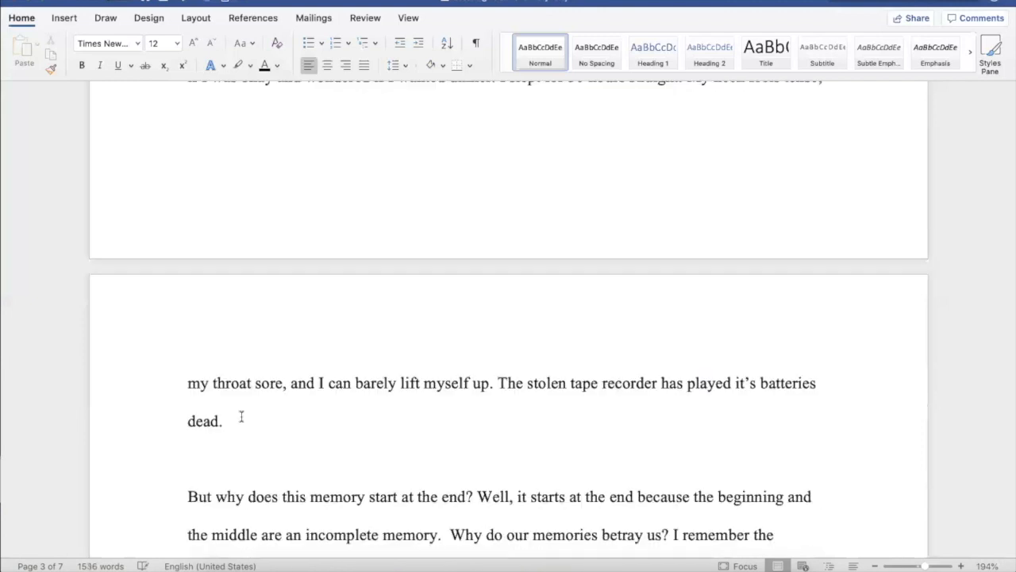
{"action": "left_click", "coordinate": [658, 383]}
{"action": "type", "text": "forgo "}
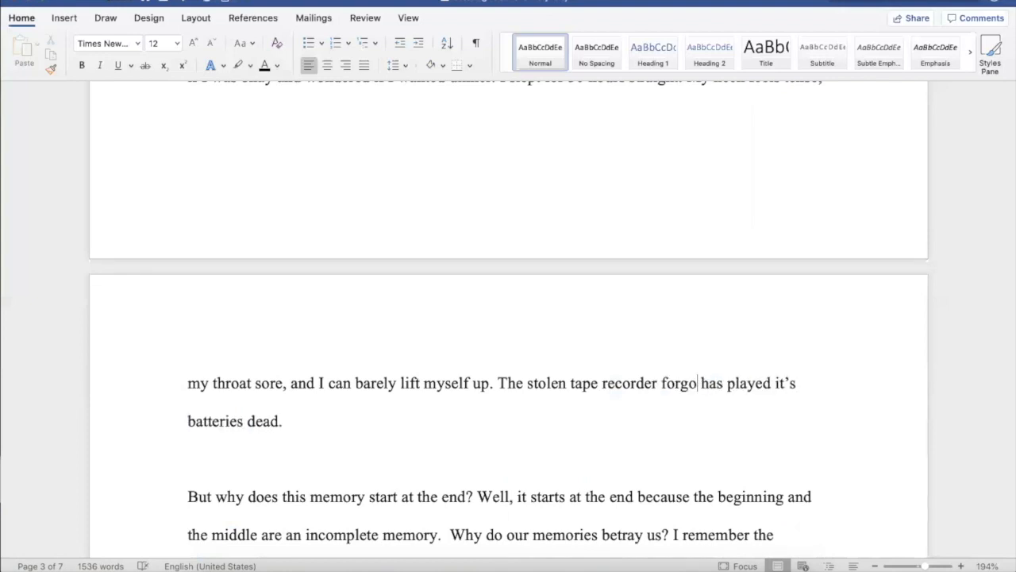
{"action": "type", "text": "tten on t"}
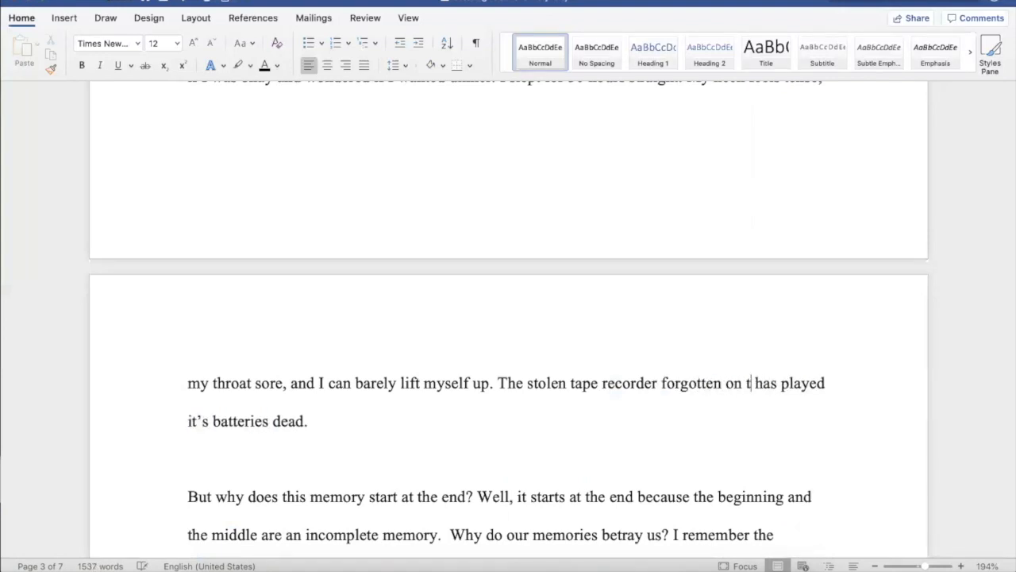
{"action": "type", "text": "he floor"}
{"action": "type", "text": ","}
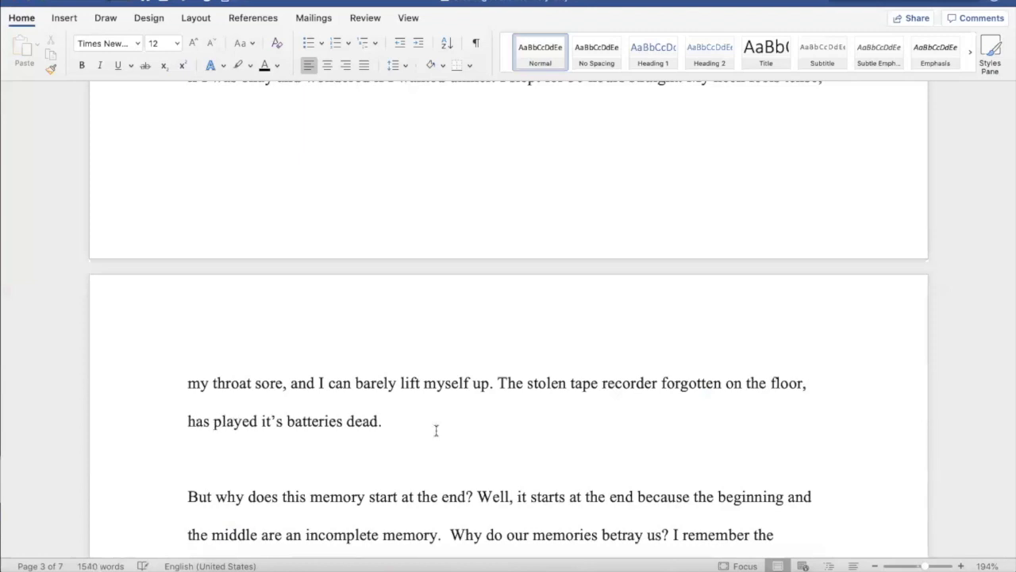
- Read the paragraphs about the incomplete memory, the gripping panic and the drenched shirt for wording to improve
{"action": "scroll", "coordinate": [436, 431], "scroll_direction": "down", "scroll_amount": 5}
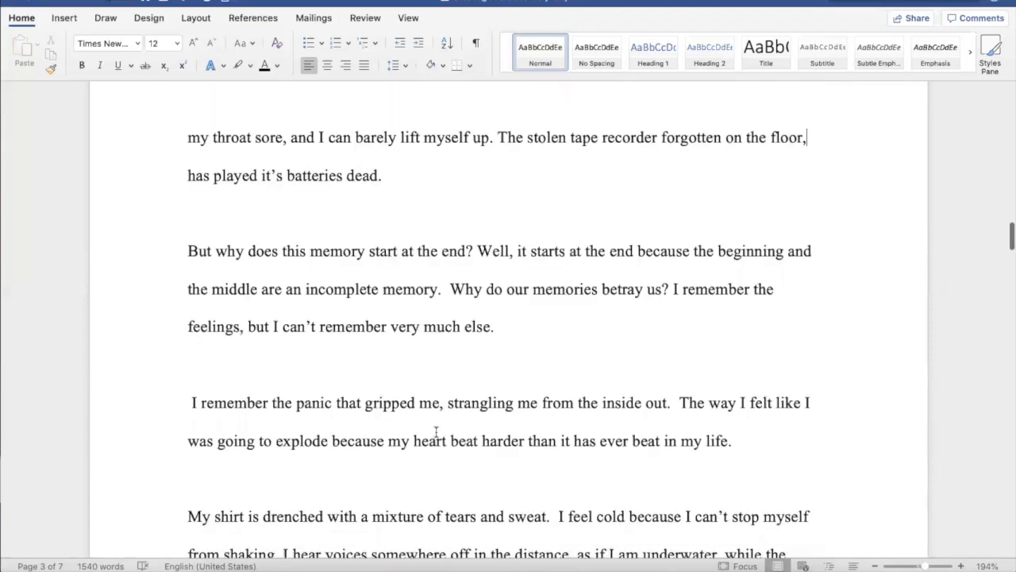
{"action": "scroll", "coordinate": [436, 431], "scroll_direction": "down", "scroll_amount": 1}
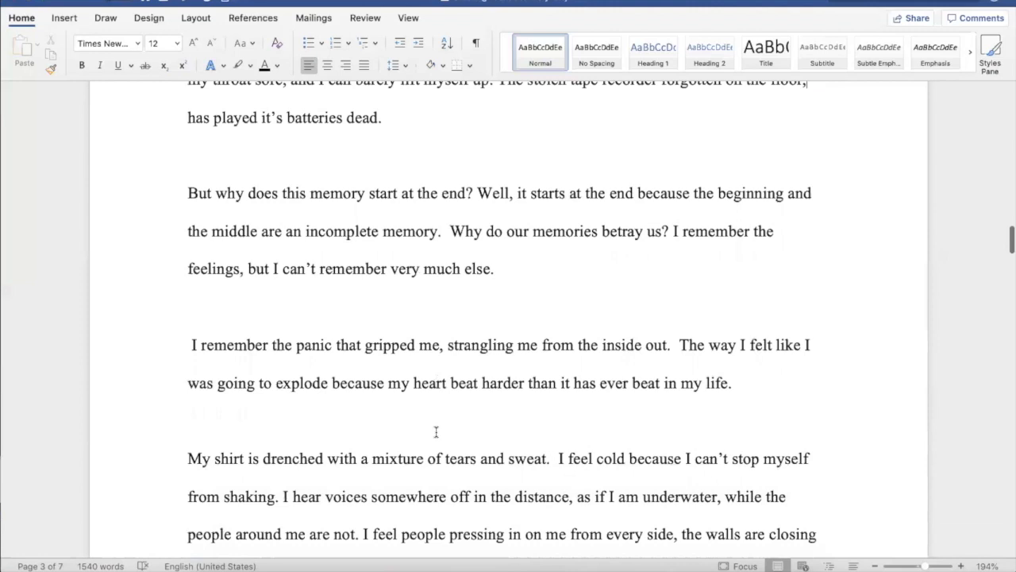
{"action": "scroll", "coordinate": [436, 431], "scroll_direction": "down", "scroll_amount": 1}
{"action": "scroll", "coordinate": [591, 222], "scroll_direction": "down", "scroll_amount": 1}
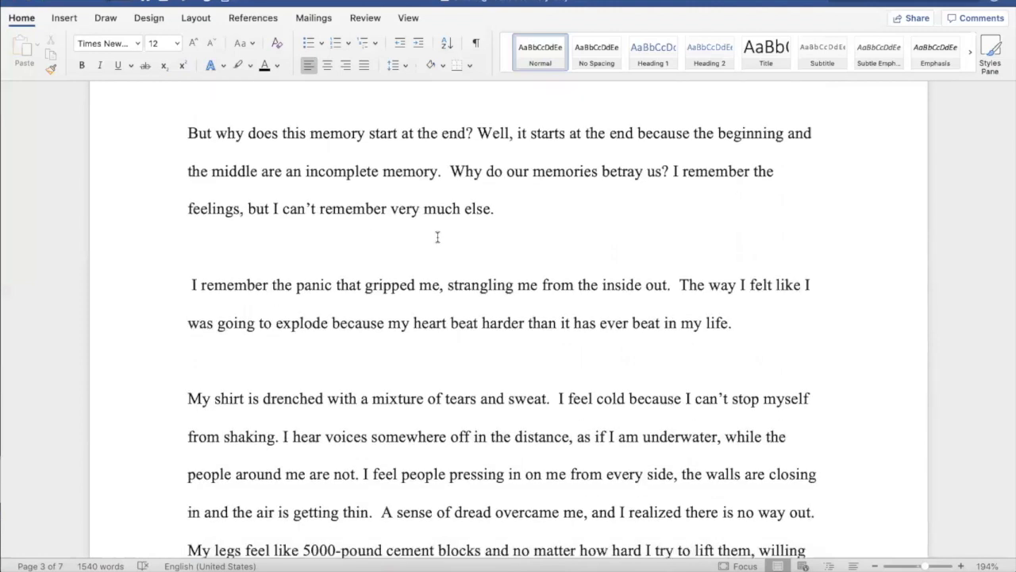
{"action": "scroll", "coordinate": [472, 228], "scroll_direction": "down", "scroll_amount": 1}
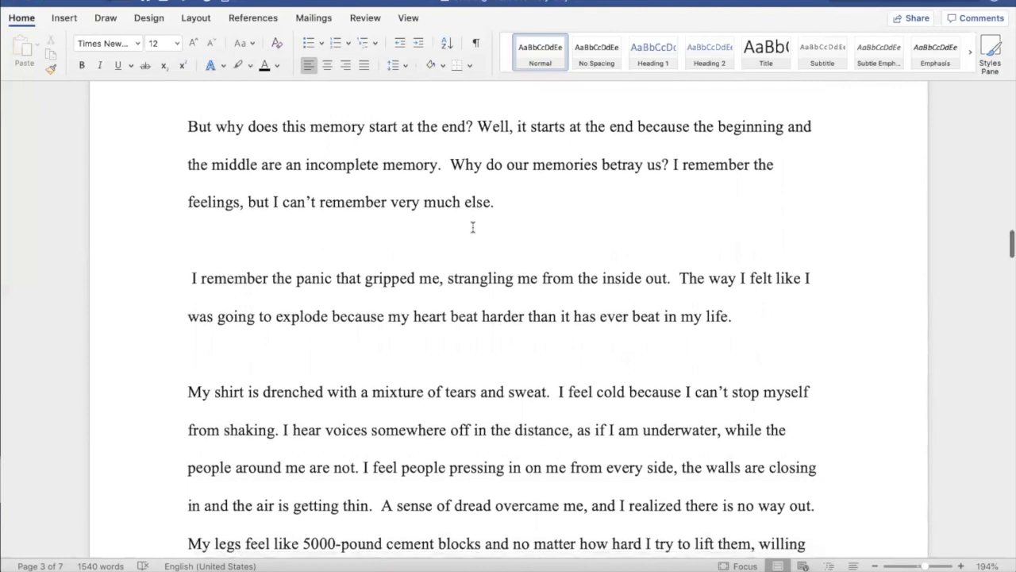
{"action": "scroll", "coordinate": [472, 228], "scroll_direction": "down", "scroll_amount": 2}
{"action": "scroll", "coordinate": [472, 228], "scroll_direction": "down", "scroll_amount": 1}
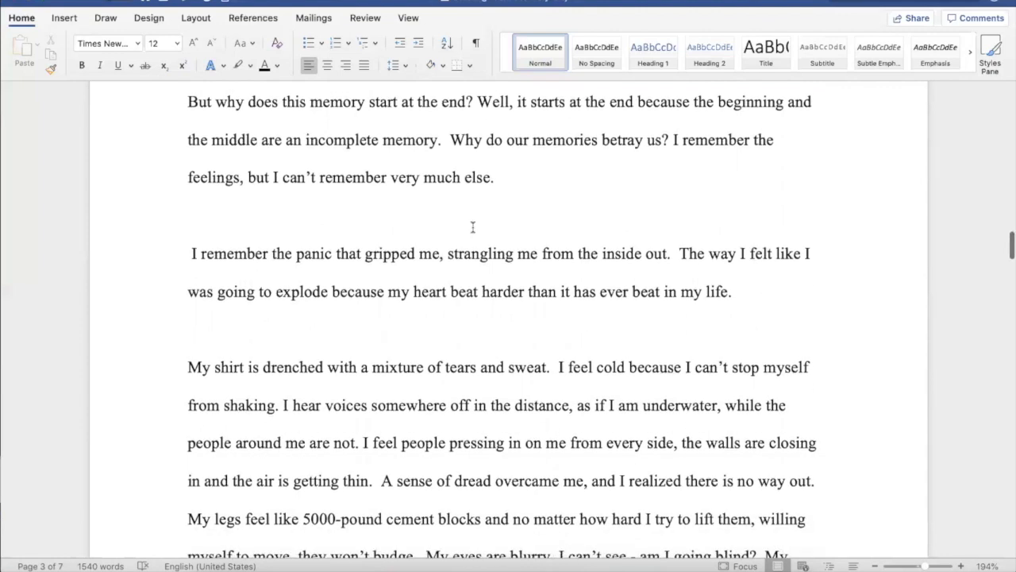
{"action": "scroll", "coordinate": [472, 228], "scroll_direction": "down", "scroll_amount": 1}
{"action": "scroll", "coordinate": [472, 228], "scroll_direction": "down", "scroll_amount": 2}
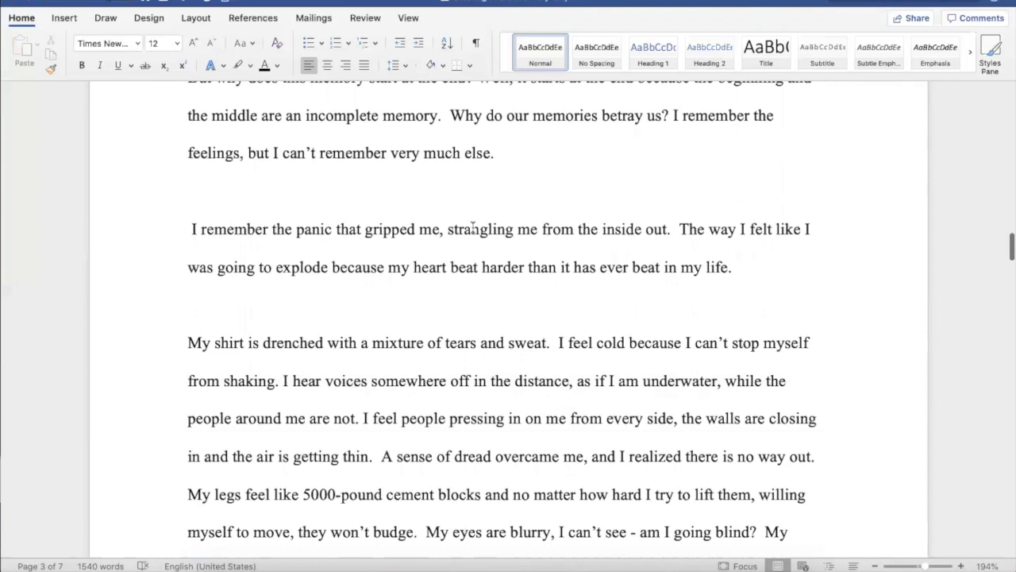
{"action": "scroll", "coordinate": [473, 218], "scroll_direction": "down", "scroll_amount": 2}
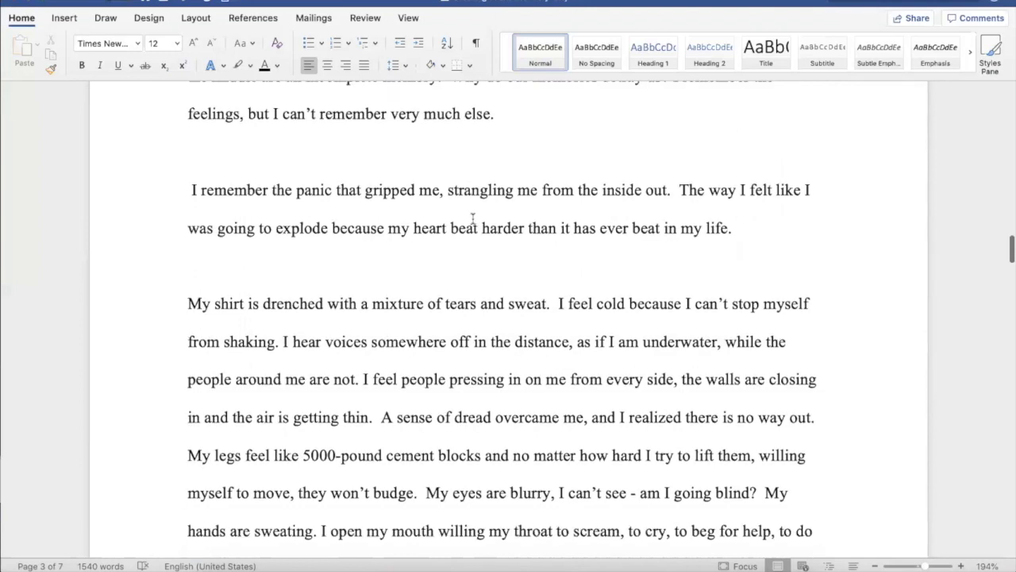
{"action": "scroll", "coordinate": [472, 218], "scroll_direction": "down", "scroll_amount": 1}
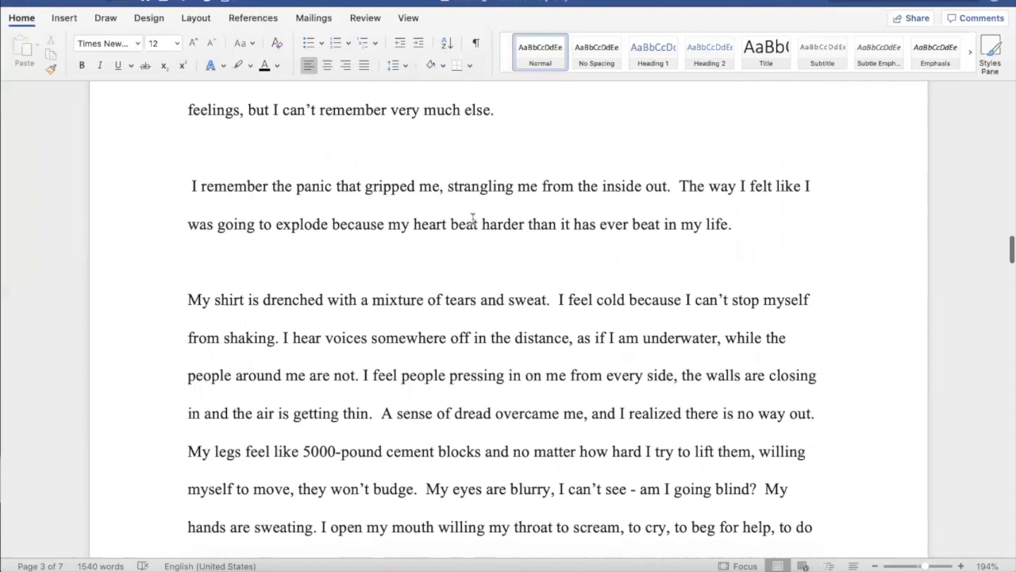
{"action": "scroll", "coordinate": [473, 218], "scroll_direction": "down", "scroll_amount": 1}
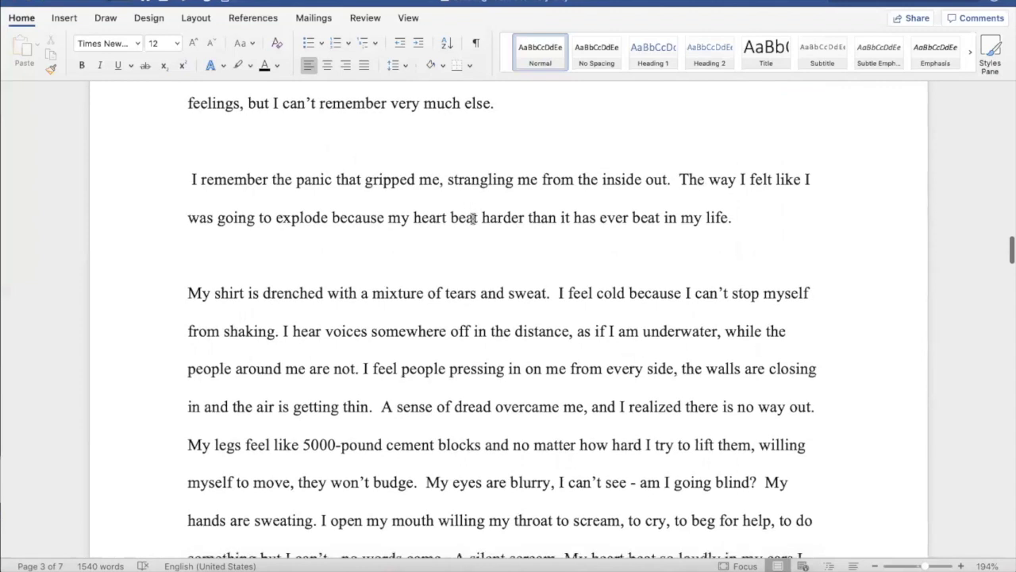
{"action": "scroll", "coordinate": [473, 219], "scroll_direction": "down", "scroll_amount": 2}
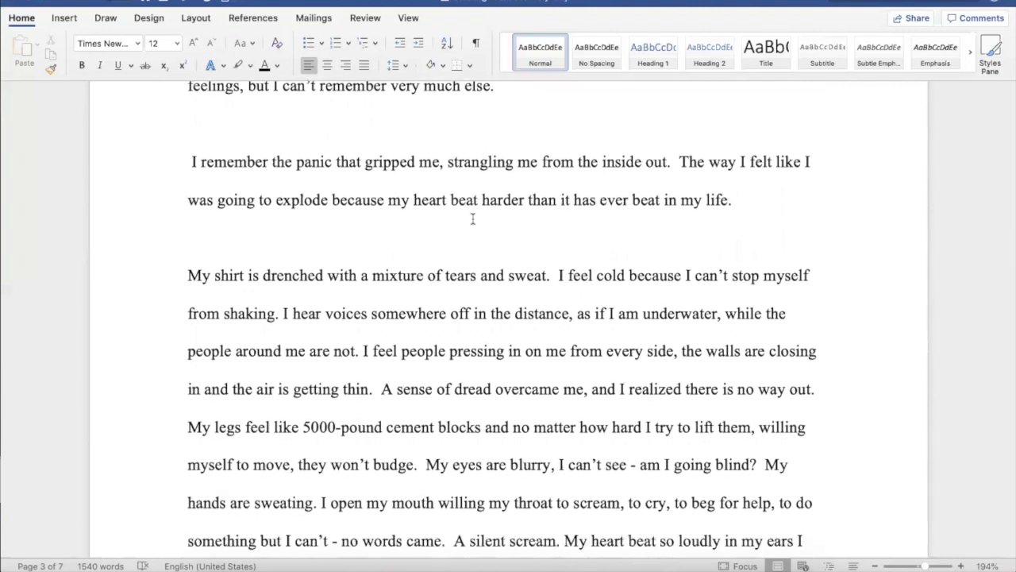
{"action": "scroll", "coordinate": [473, 219], "scroll_direction": "down", "scroll_amount": 1}
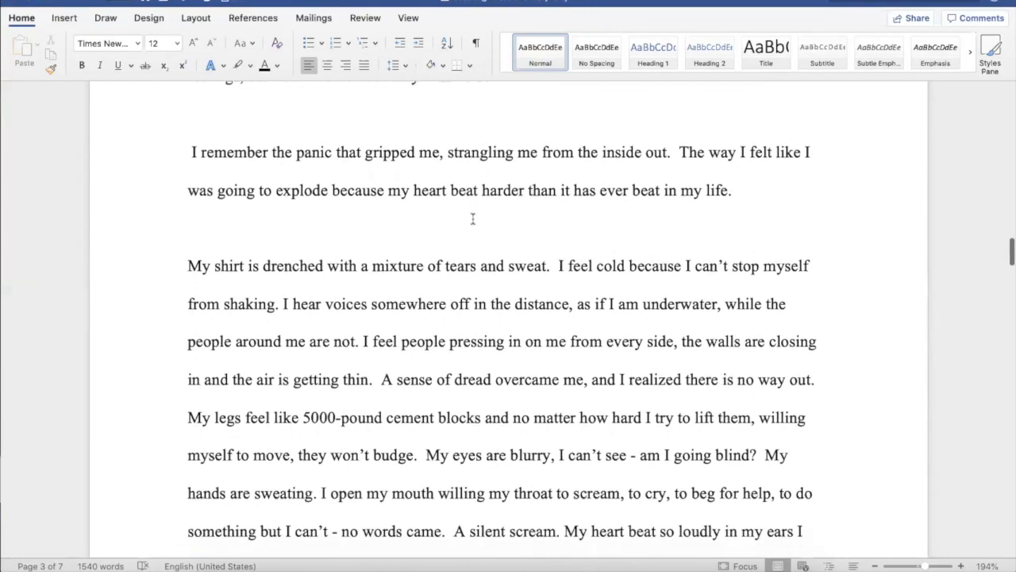
{"action": "scroll", "coordinate": [472, 218], "scroll_direction": "down", "scroll_amount": 1}
{"action": "scroll", "coordinate": [472, 218], "scroll_direction": "down", "scroll_amount": 2}
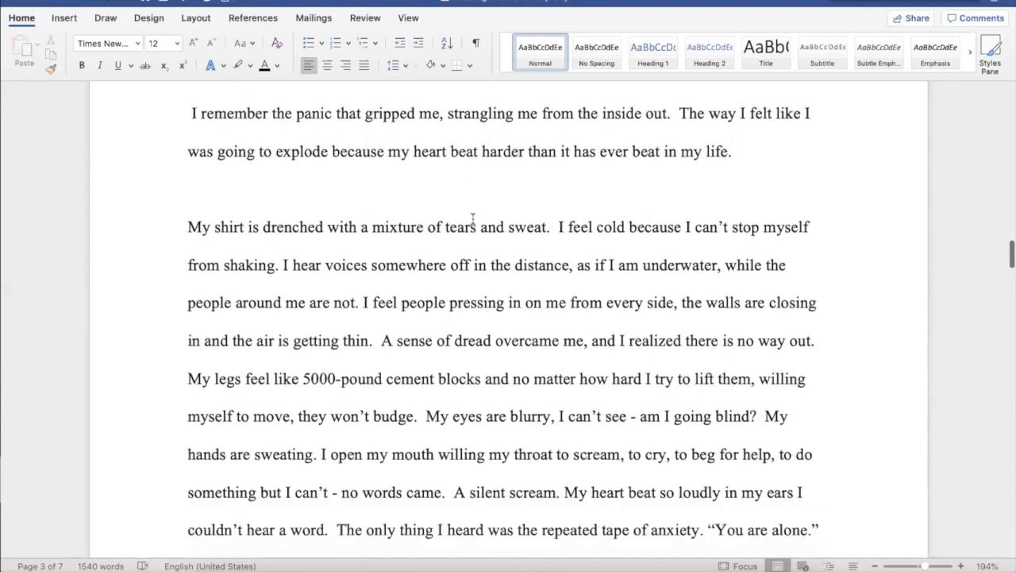
{"action": "scroll", "coordinate": [635, 182], "scroll_direction": "down", "scroll_amount": 2}
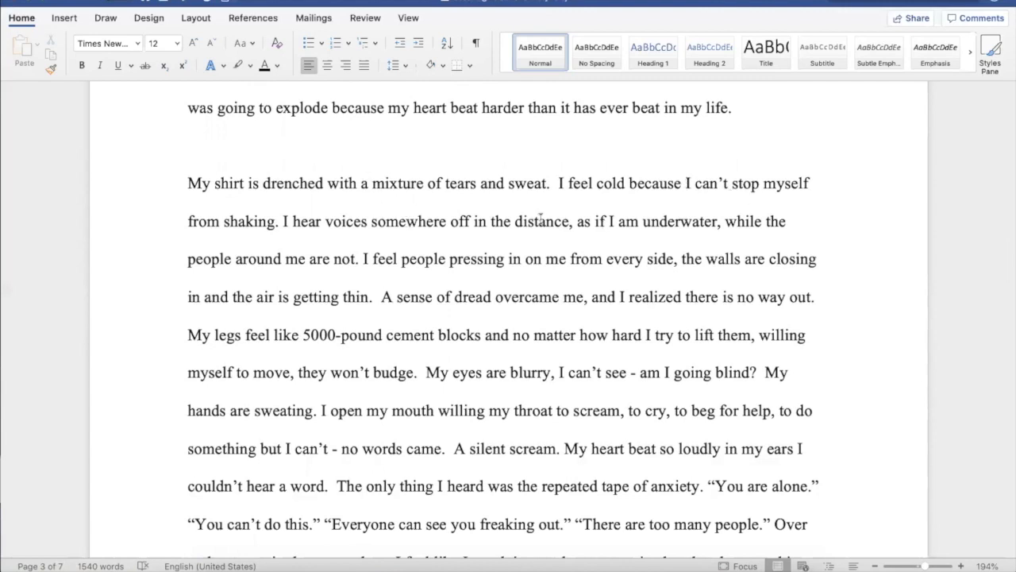
- Delete "I feel cold because" before "I can't stop myself from shaking" and extend that sentence with ", trembling, teeth chattering"
{"action": "left_click_drag", "start_coordinate": [685, 185], "coordinate": [559, 183]}
{"action": "key", "text": "BackSpace"}
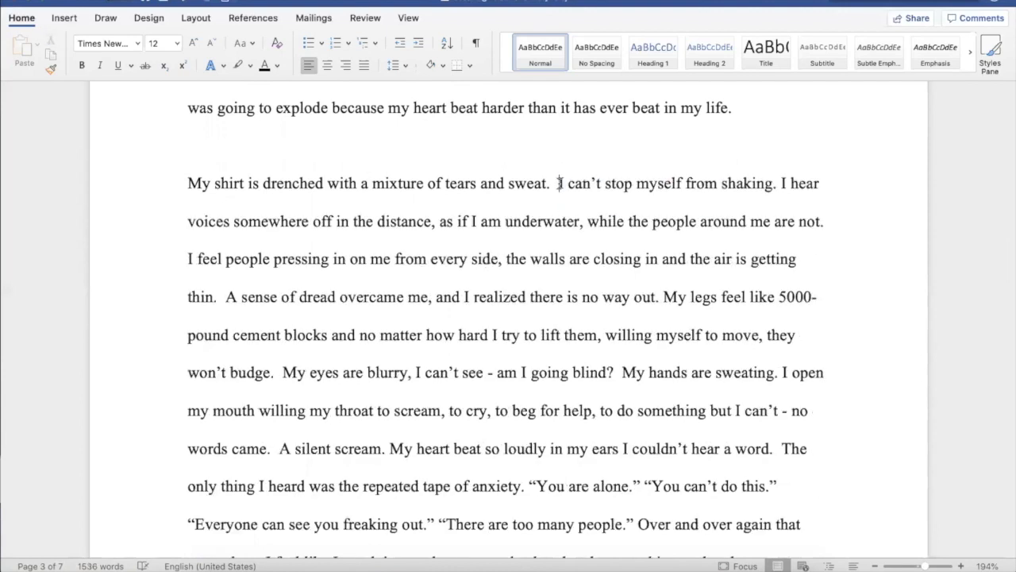
{"action": "left_click", "coordinate": [773, 183]}
{"action": "type", "text": ", "}
{"action": "type", "text": "trembling,"}
{"action": "type", "text": " teeth c"}
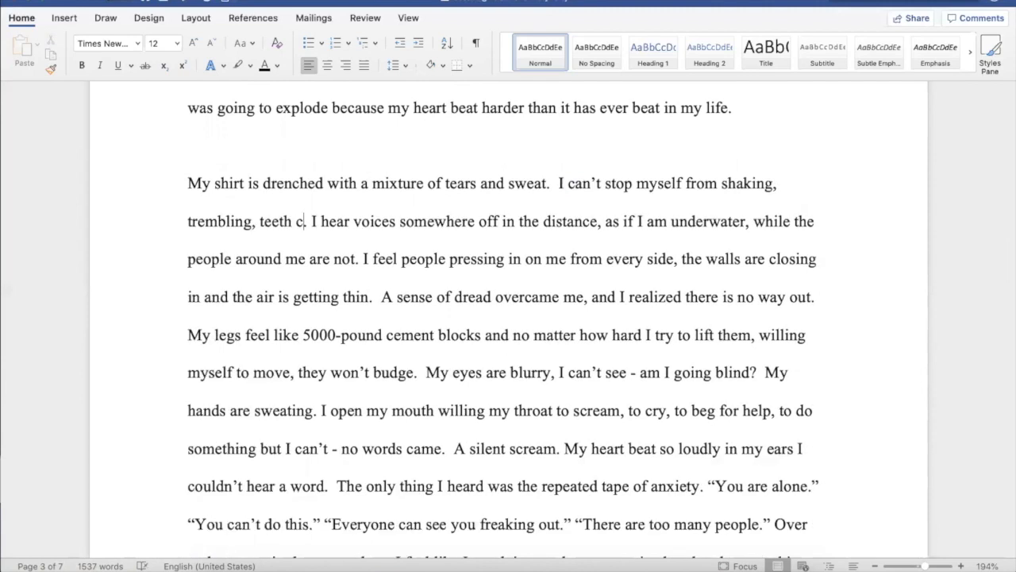
{"action": "type", "text": "haterring"}
{"action": "right_click", "coordinate": [359, 229]}
{"action": "left_click", "coordinate": [424, 255]}
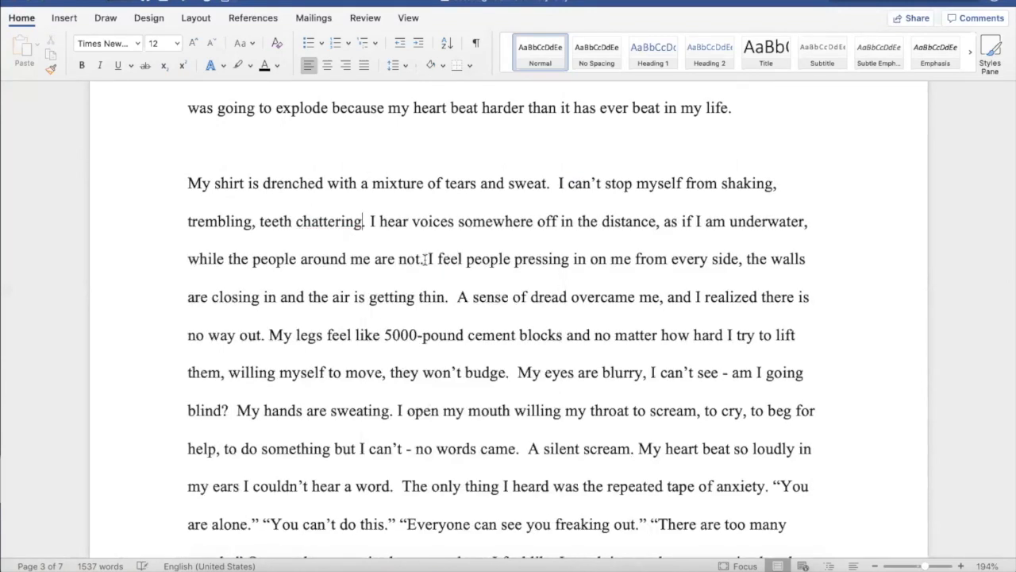
- Change "I feel people pressing in on me" to "People are pressing in on me"
{"action": "scroll", "coordinate": [425, 259], "scroll_direction": "down", "scroll_amount": 1}
{"action": "scroll", "coordinate": [425, 259], "scroll_direction": "down", "scroll_amount": 1}
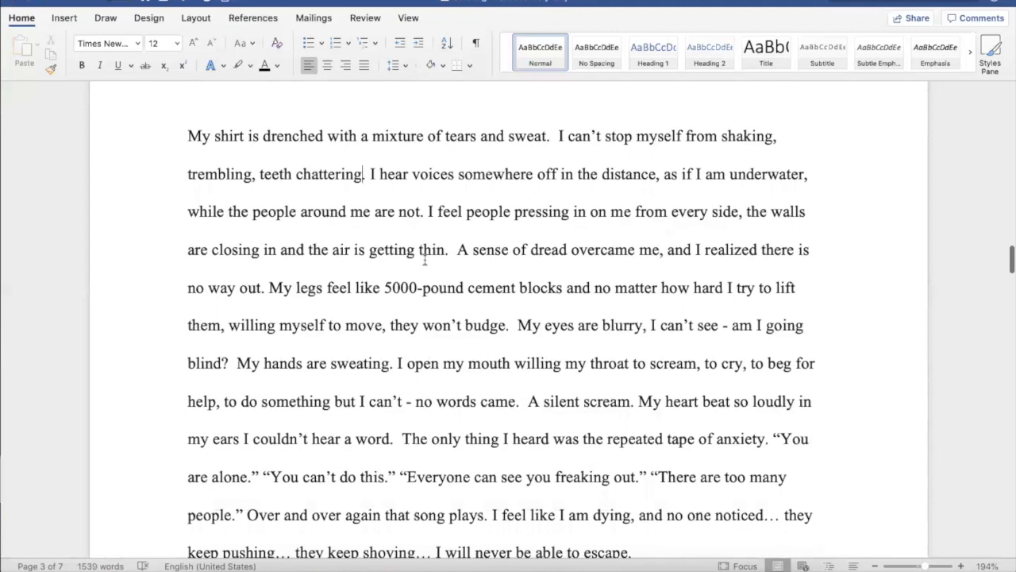
{"action": "scroll", "coordinate": [424, 260], "scroll_direction": "down", "scroll_amount": 1}
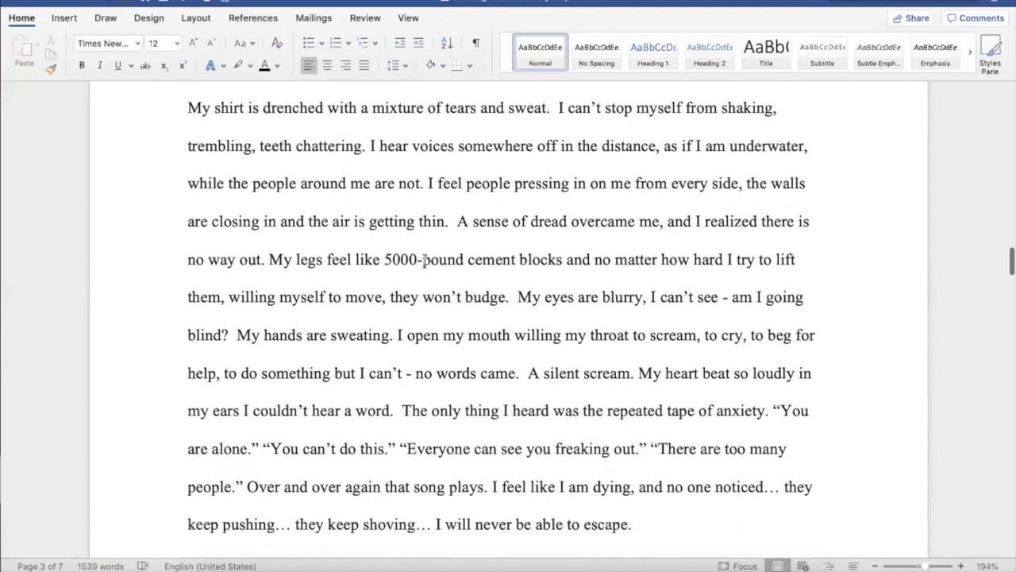
{"action": "left_click_drag", "start_coordinate": [428, 182], "coordinate": [472, 185]}
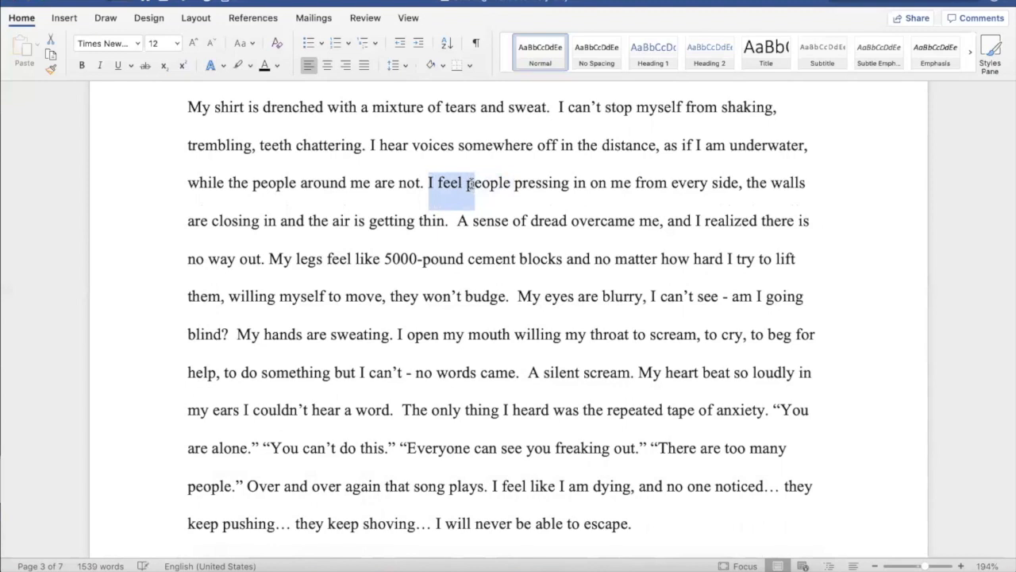
{"action": "type", "text": "P"}
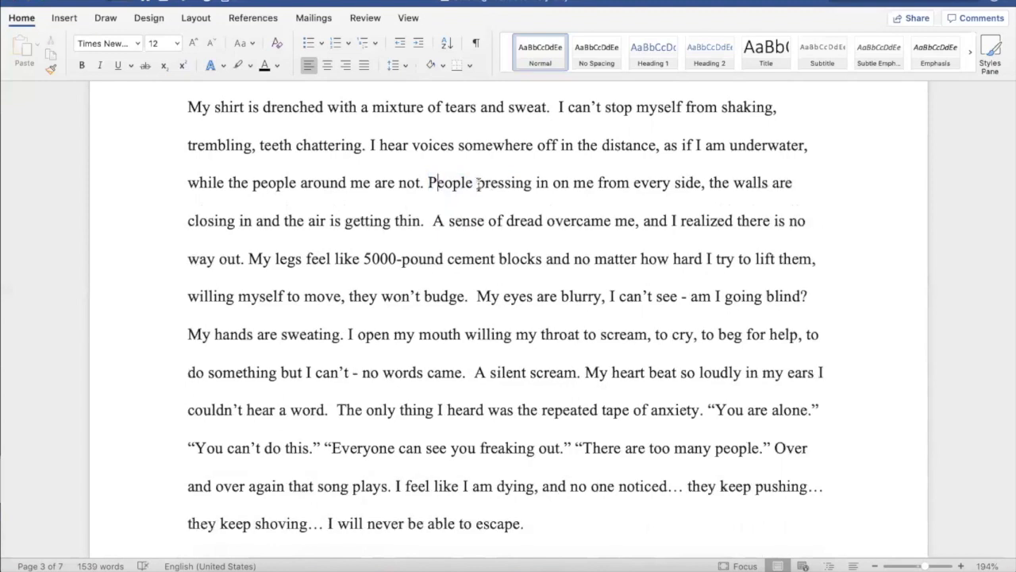
{"action": "left_click", "coordinate": [477, 183]}
{"action": "type", "text": "are"}
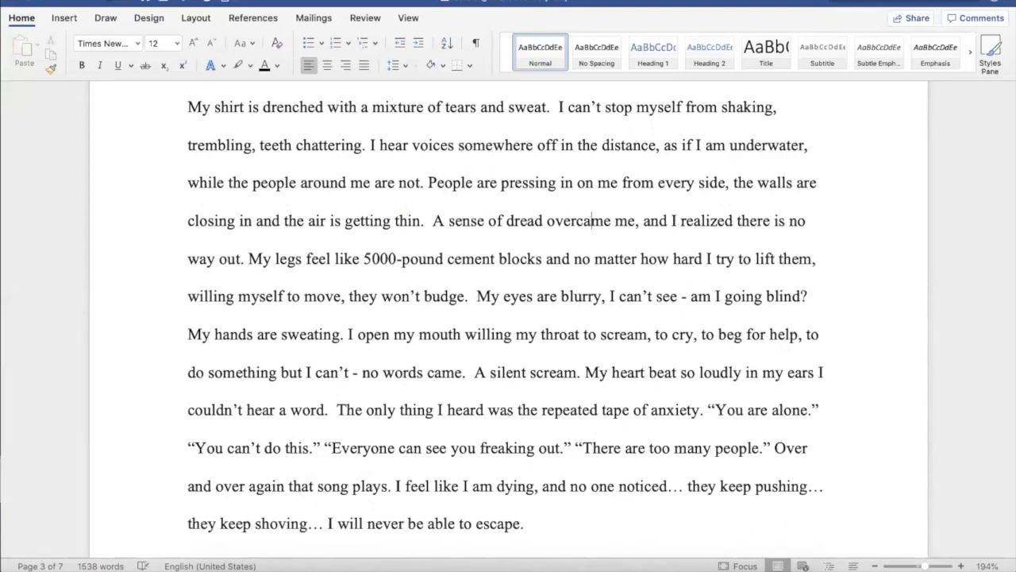
- Replace "overcame" with "overcomes" in the sentence about the sense of dread
{"action": "double_click", "coordinate": [605, 220]}
{"action": "type", "text": "over"}
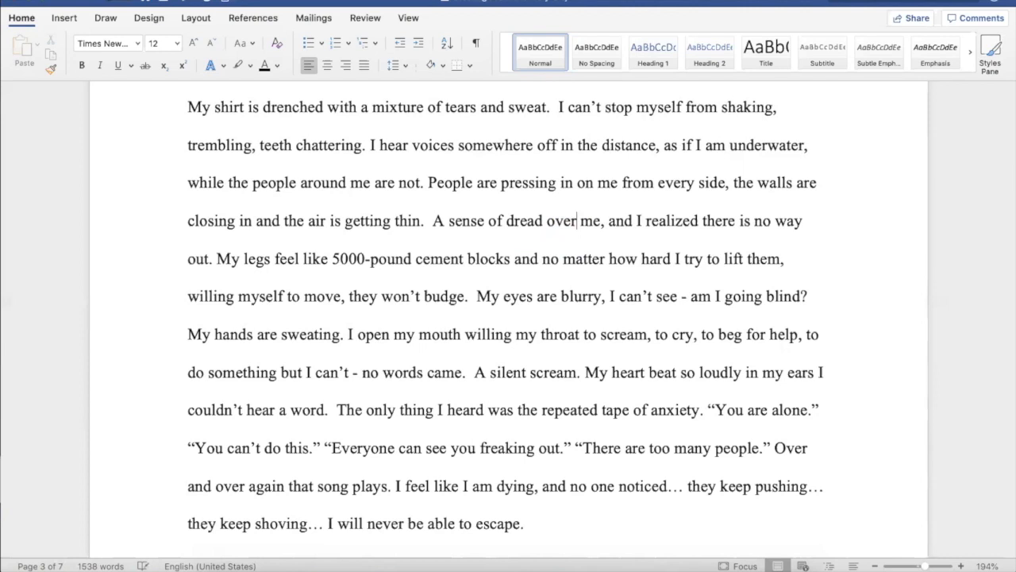
{"action": "type", "text": "comes"}
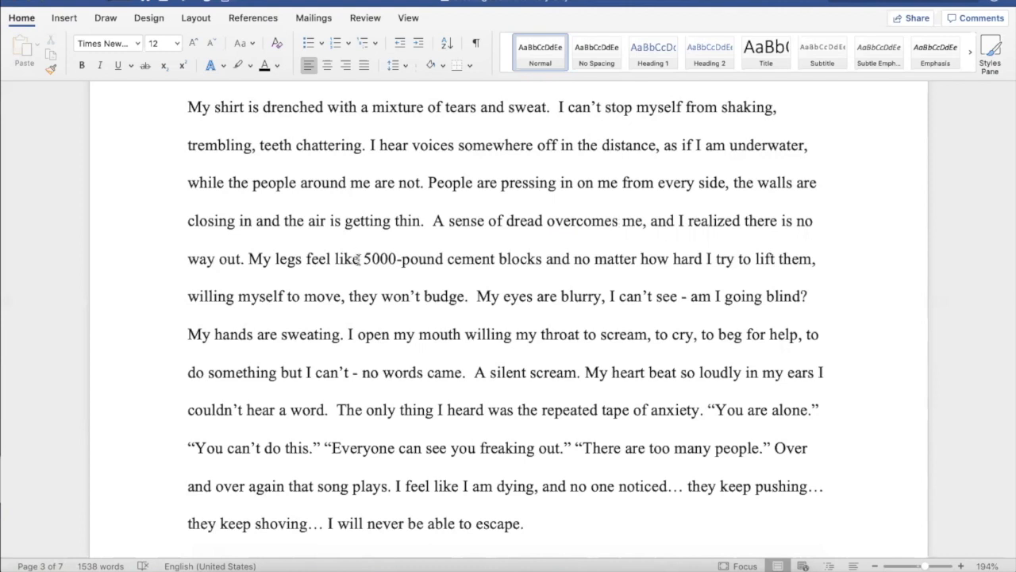
- In the cement blocks sentence, replace "feel like" with "are" and insert "them" after "willing myself to move"
{"action": "left_click_drag", "start_coordinate": [359, 259], "coordinate": [307, 259]}
{"action": "type", "text": "are"}
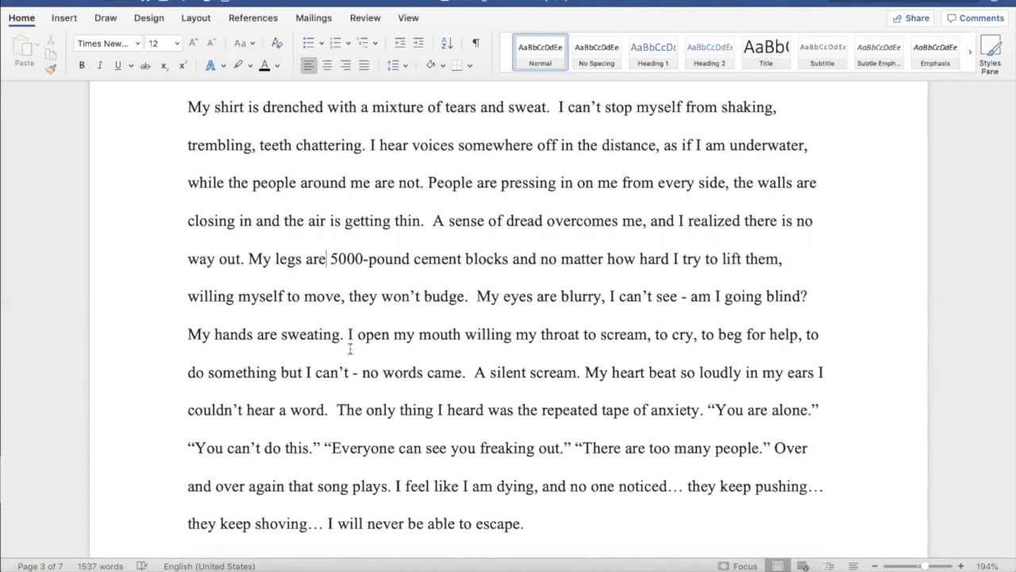
{"action": "left_click", "coordinate": [340, 297]}
{"action": "type", "text": "them"}
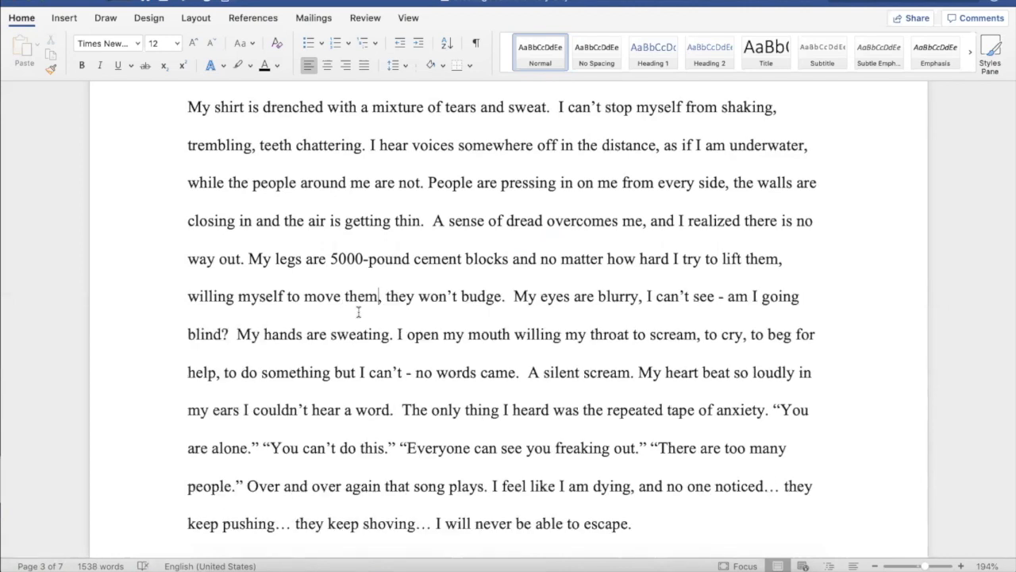
- Replace the dash after "I can't see" and reword the question as "and I wonder if I am going blind?"
{"action": "left_click_drag", "start_coordinate": [639, 243], "coordinate": [803, 244]}
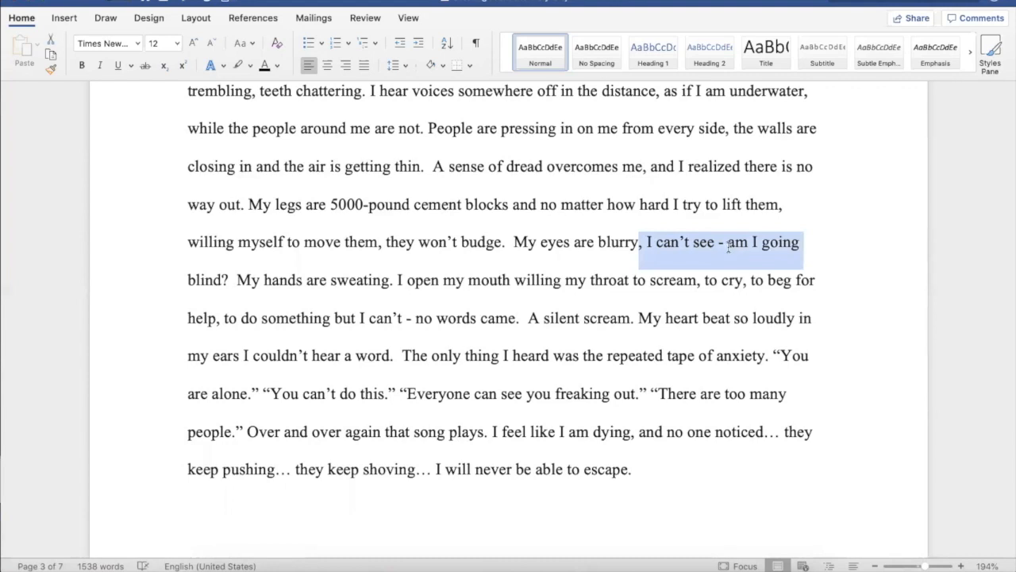
{"action": "left_click", "coordinate": [728, 245]}
{"action": "key", "text": "BackSpace"}
{"action": "key", "text": "BackSpace"}
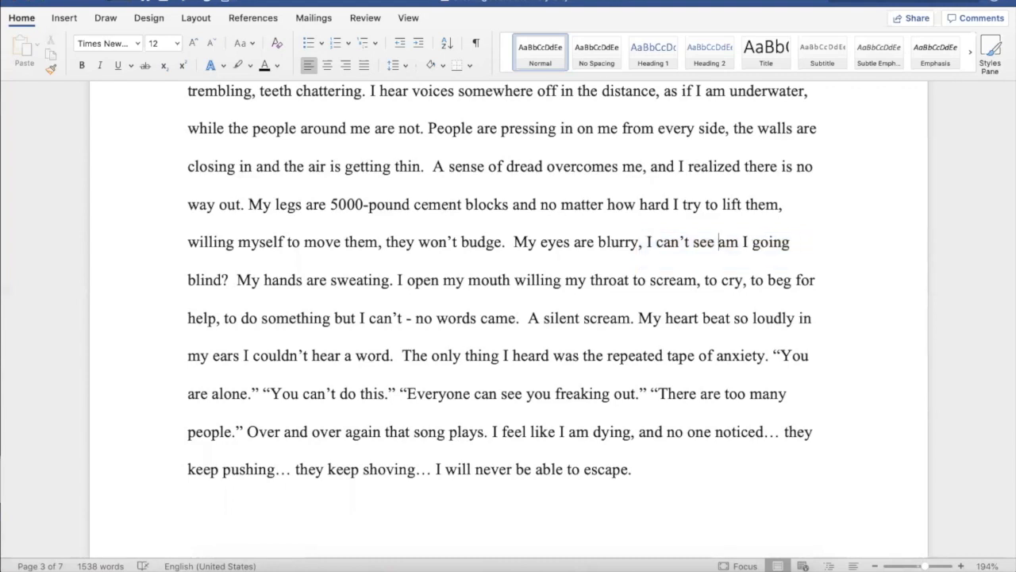
{"action": "type", "text": "and I wonder"}
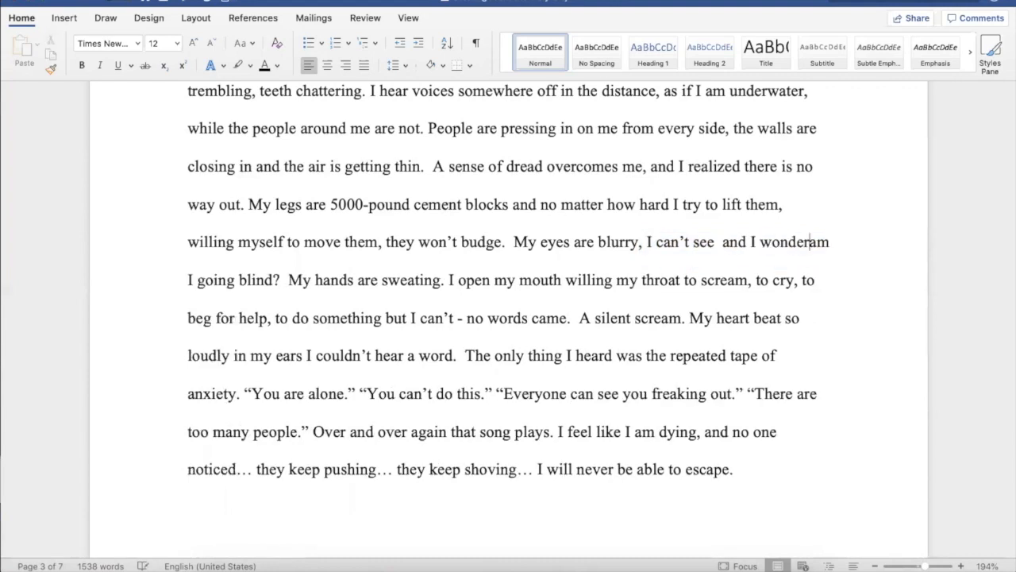
{"action": "type", "text": " if I"}
{"action": "left_click", "coordinate": [230, 280]}
{"action": "key", "text": "BackSpace"}
{"action": "key", "text": "BackSpace"}
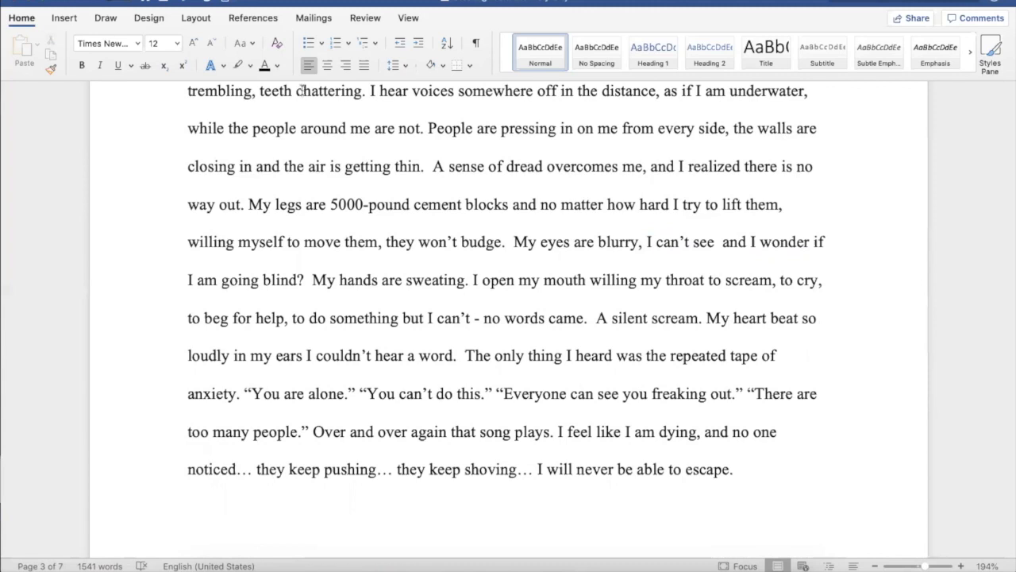
- Replace "sweating" with "clammy" in the sentence "My hands are sweating."
{"action": "scroll", "coordinate": [301, 89], "scroll_direction": "up", "scroll_amount": 3}
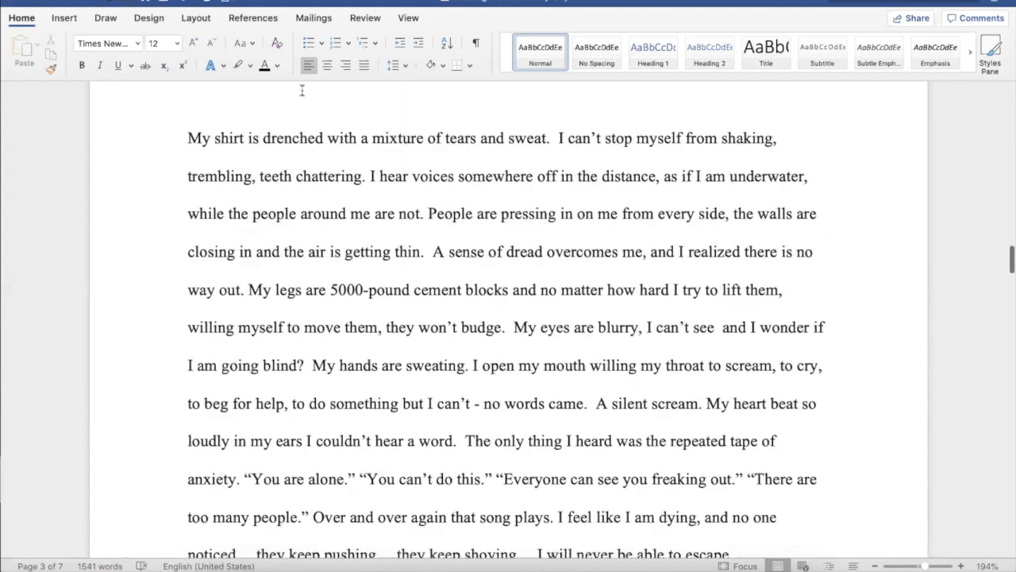
{"action": "double_click", "coordinate": [435, 364]}
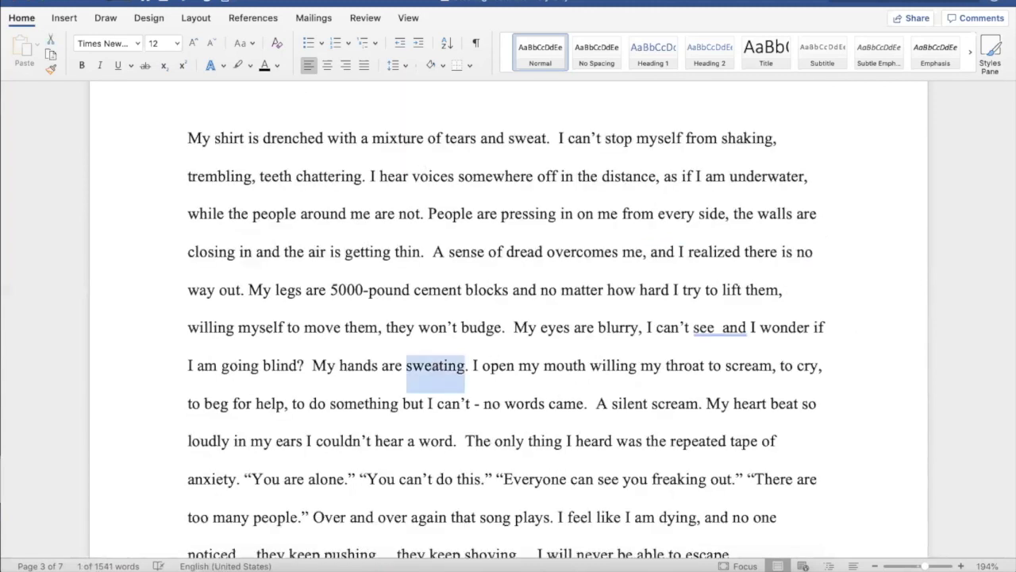
{"action": "type", "text": "clammy"}
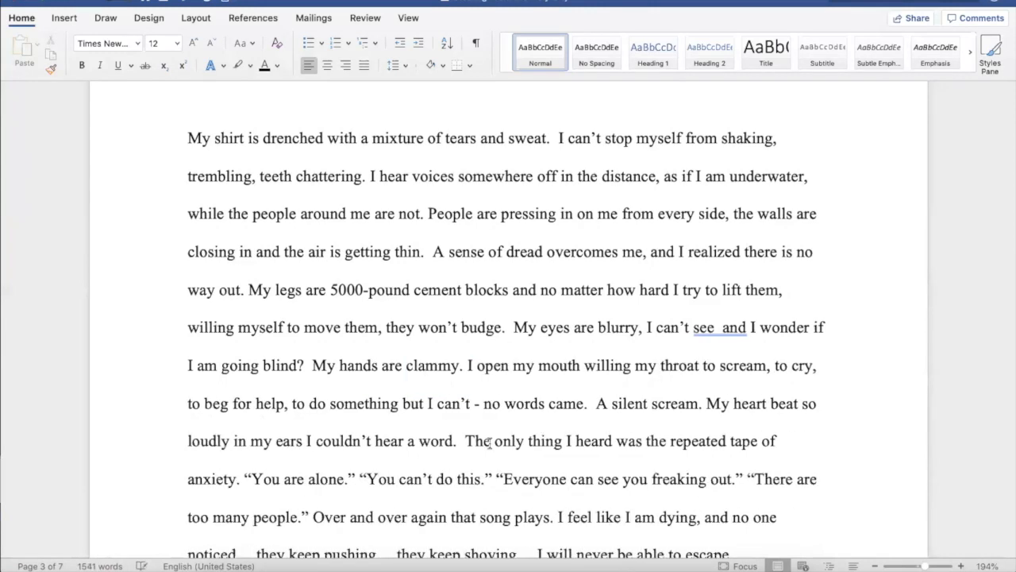
- Insert "nightmare of a" before "song plays" and delete "I feel like" before "I am dying" at the end of the panic paragraph
{"action": "scroll", "coordinate": [490, 442], "scroll_direction": "down", "scroll_amount": 1}
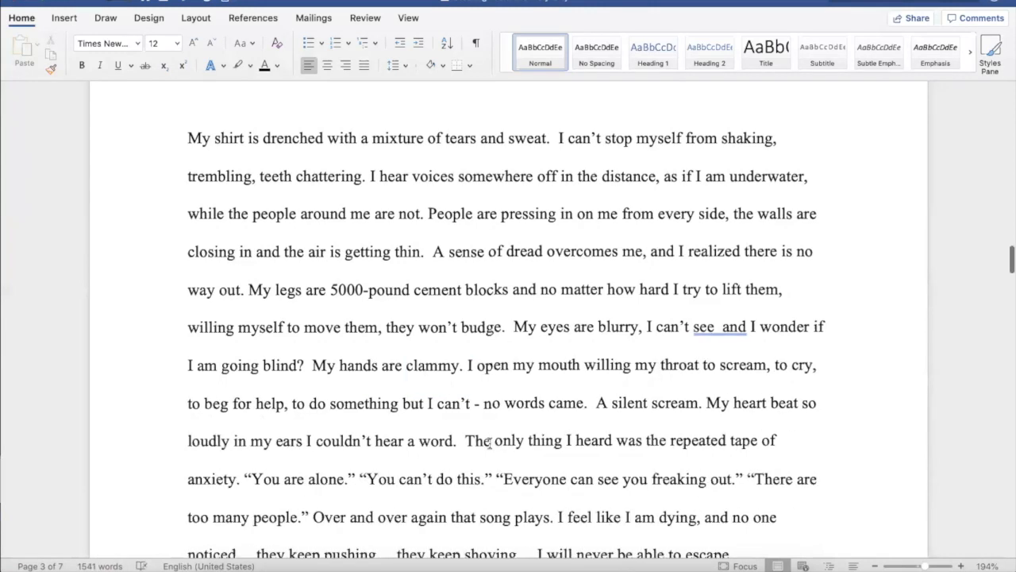
{"action": "left_click", "coordinate": [490, 442]}
{"action": "scroll", "coordinate": [490, 442], "scroll_direction": "down", "scroll_amount": 5}
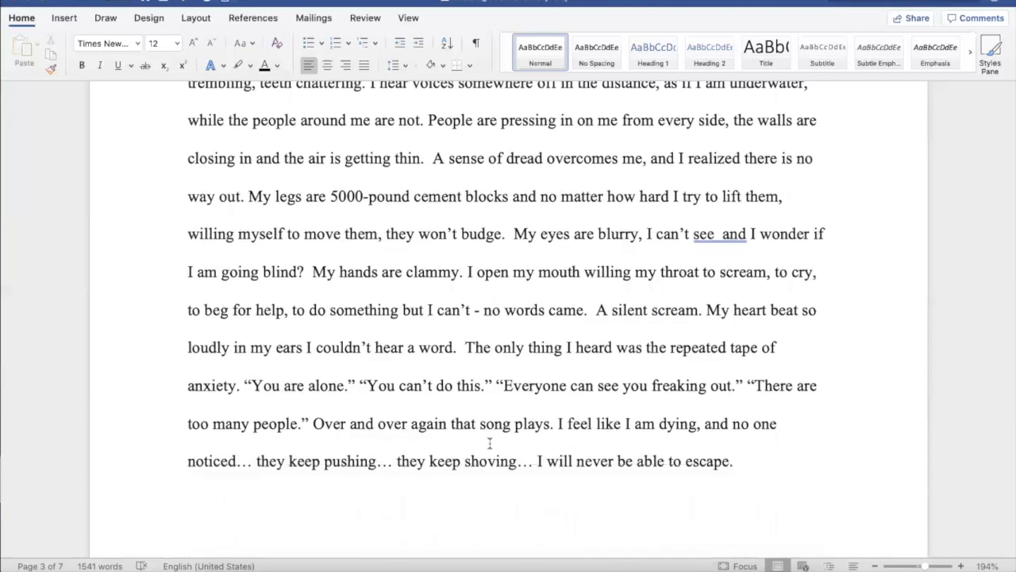
{"action": "scroll", "coordinate": [490, 442], "scroll_direction": "down", "scroll_amount": 1}
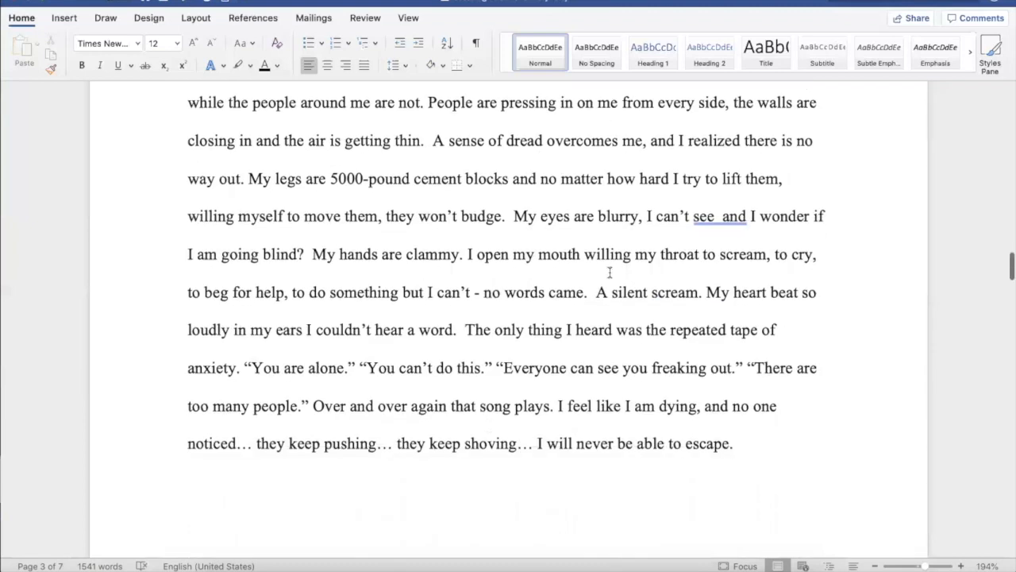
{"action": "scroll", "coordinate": [610, 272], "scroll_direction": "down", "scroll_amount": 1}
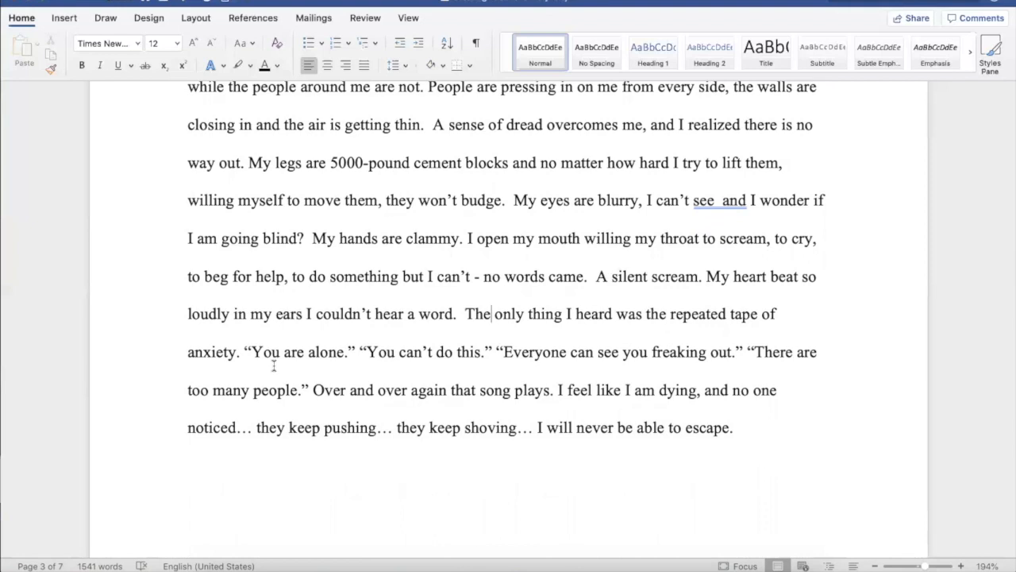
{"action": "scroll", "coordinate": [273, 365], "scroll_direction": "down", "scroll_amount": 3}
{"action": "left_click", "coordinate": [480, 268]}
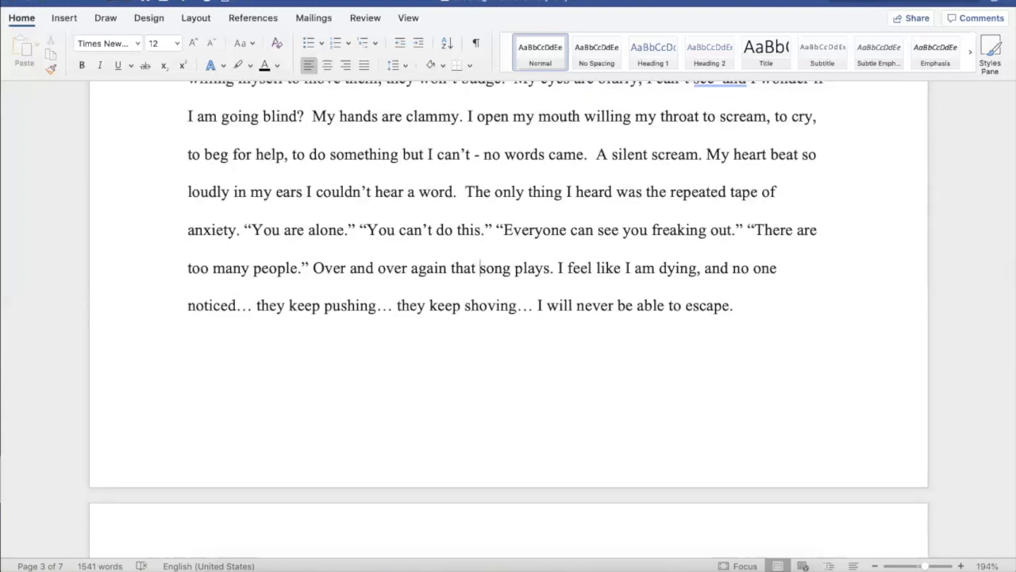
{"action": "type", "text": "nightmare of "}
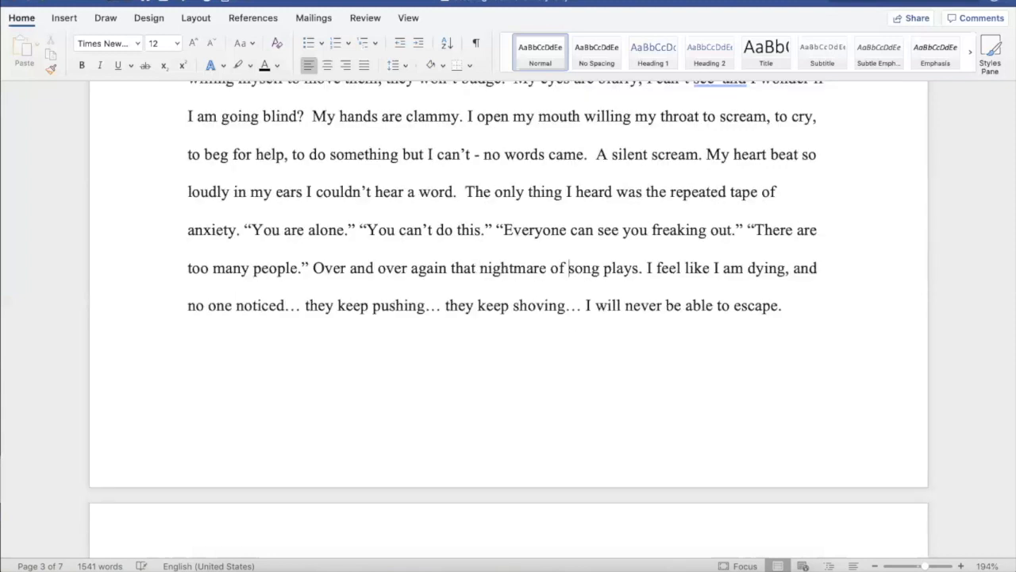
{"action": "type", "text": "a"}
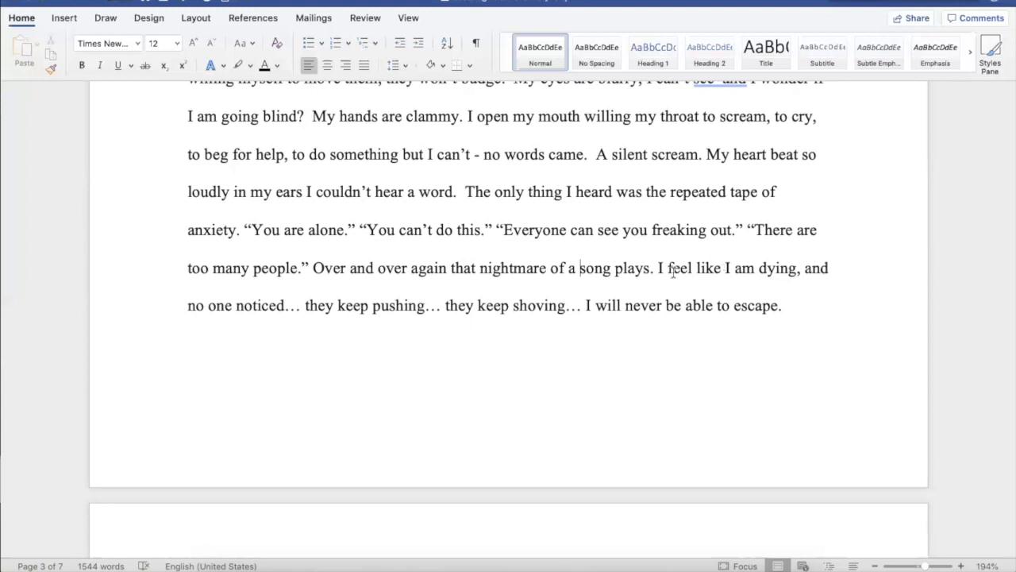
{"action": "left_click_drag", "start_coordinate": [725, 270], "coordinate": [660, 269]}
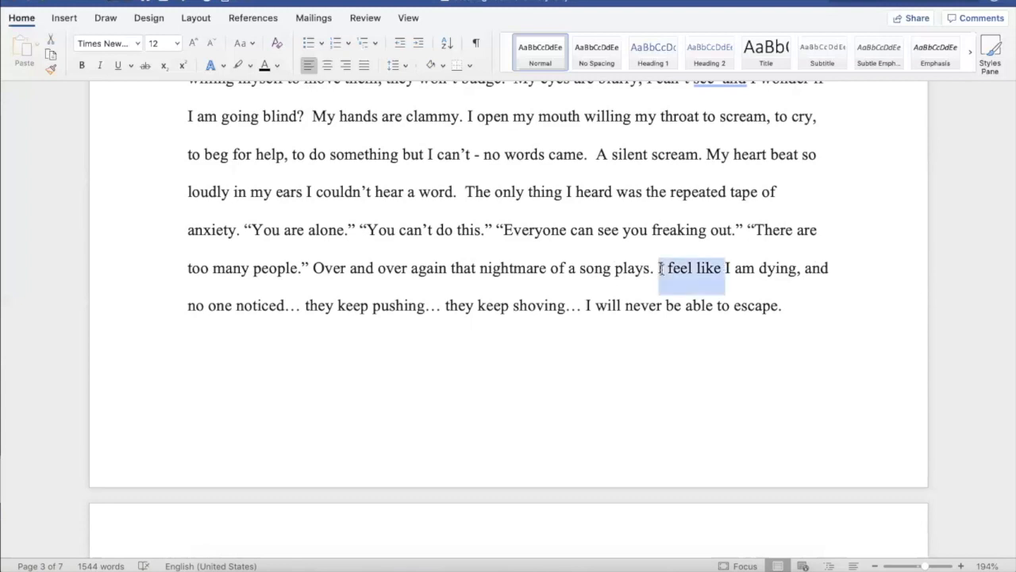
{"action": "key", "text": "BackSpace"}
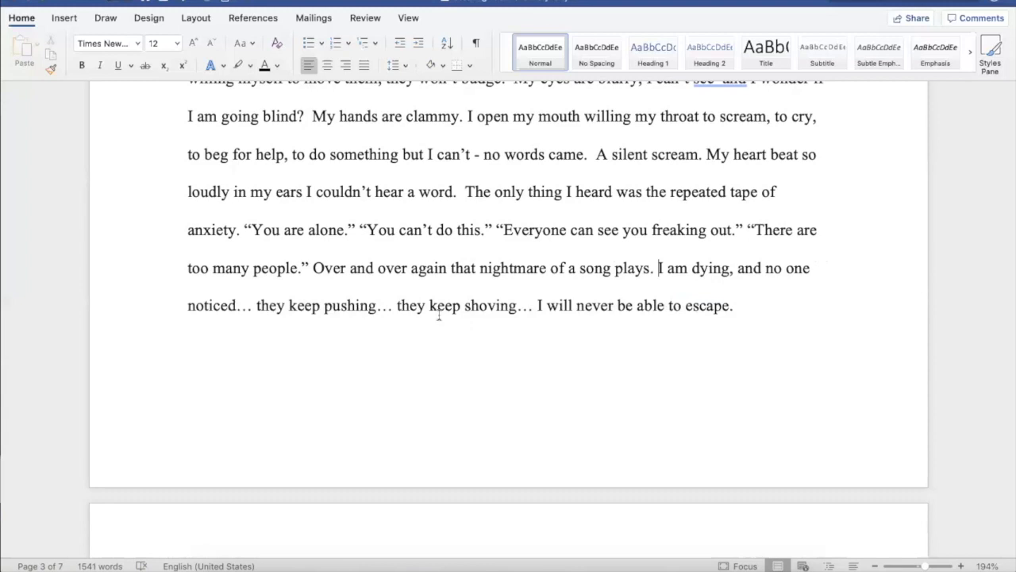
- Delete the sentence "I have only incomplete fragments…" from the end of the paragraph about wishing to remember a more complete picture
{"action": "scroll", "coordinate": [438, 315], "scroll_direction": "down", "scroll_amount": 1}
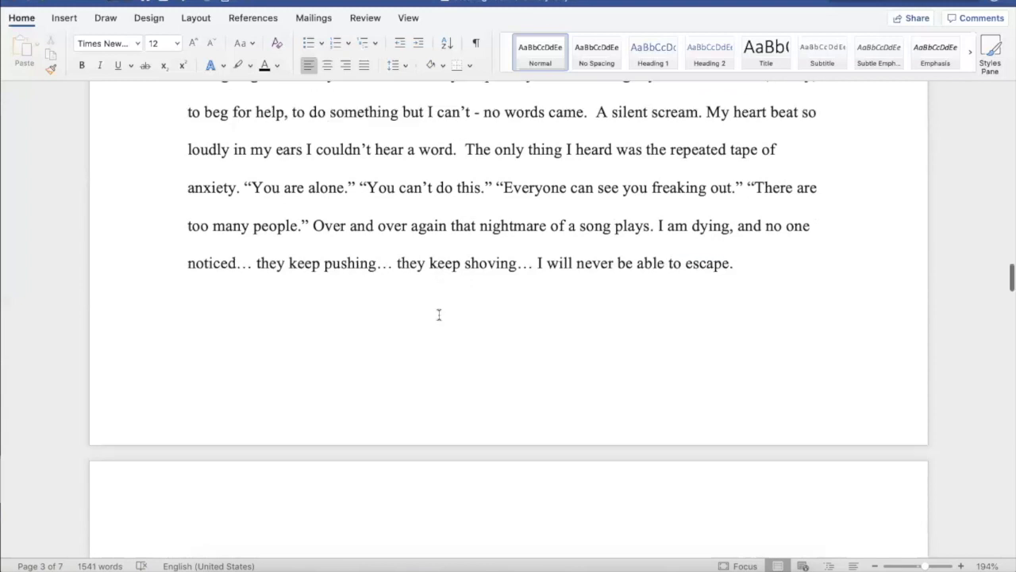
{"action": "scroll", "coordinate": [438, 315], "scroll_direction": "down", "scroll_amount": 1}
{"action": "scroll", "coordinate": [438, 315], "scroll_direction": "down", "scroll_amount": 2}
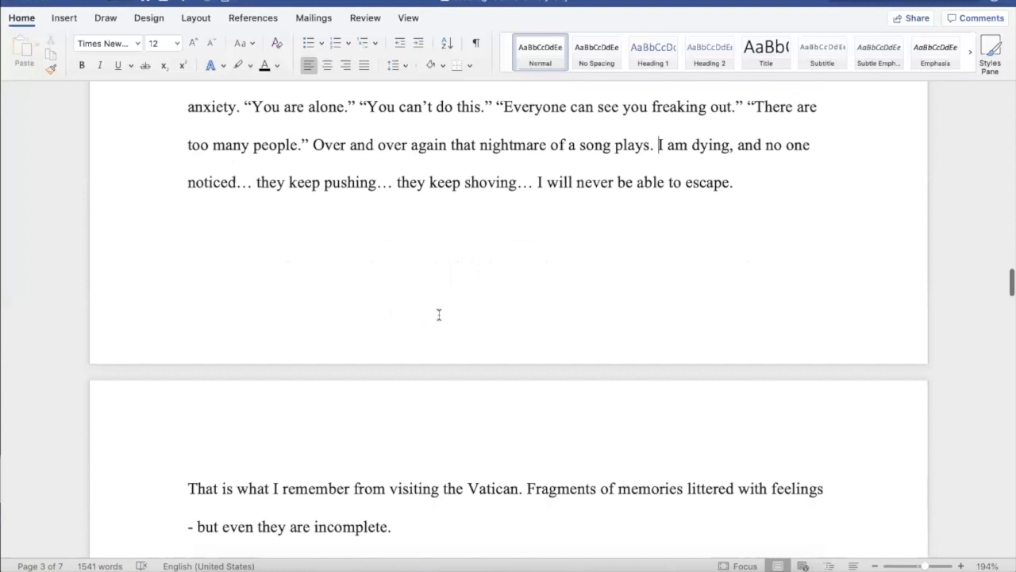
{"action": "scroll", "coordinate": [438, 315], "scroll_direction": "down", "scroll_amount": 4}
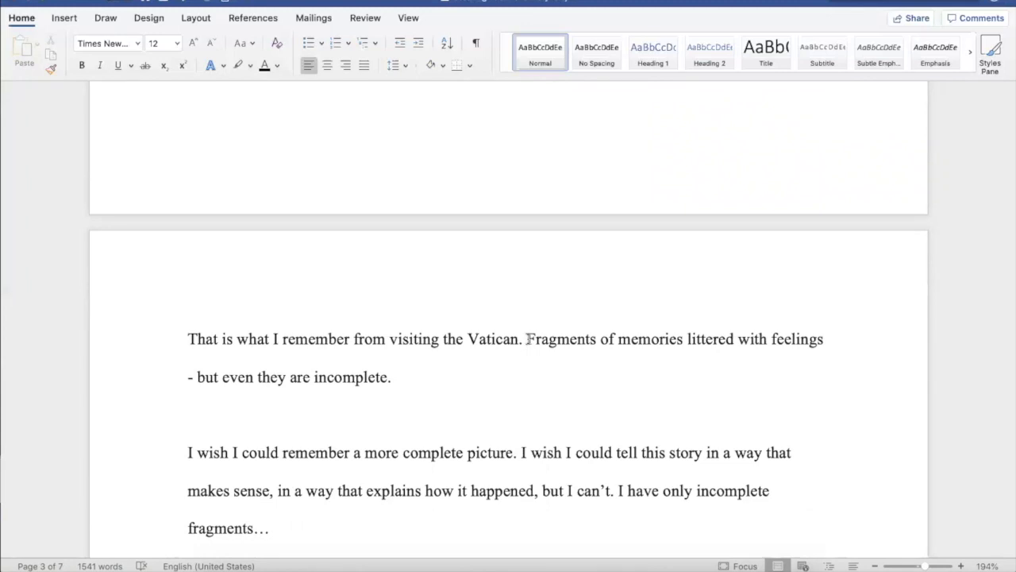
{"action": "scroll", "coordinate": [528, 339], "scroll_direction": "down", "scroll_amount": 2}
{"action": "scroll", "coordinate": [528, 339], "scroll_direction": "down", "scroll_amount": 1}
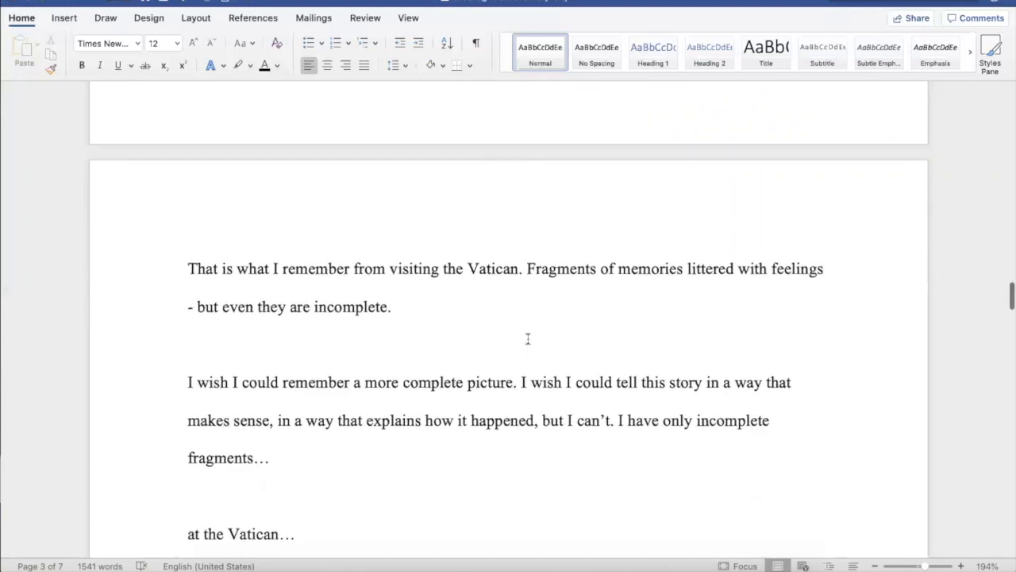
{"action": "scroll", "coordinate": [528, 339], "scroll_direction": "down", "scroll_amount": 2}
{"action": "scroll", "coordinate": [528, 339], "scroll_direction": "down", "scroll_amount": 2}
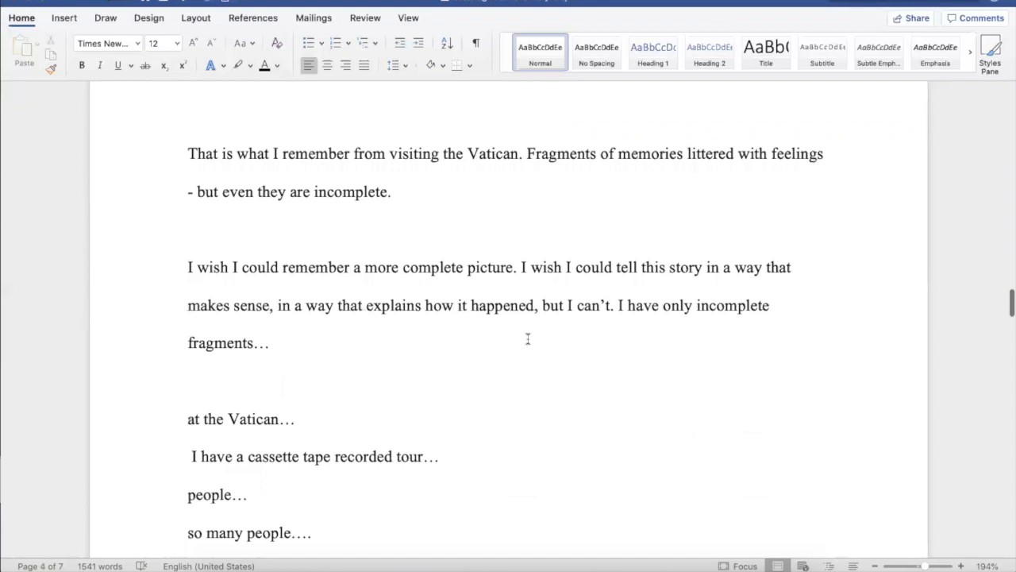
{"action": "scroll", "coordinate": [528, 339], "scroll_direction": "down", "scroll_amount": 1}
{"action": "scroll", "coordinate": [528, 339], "scroll_direction": "down", "scroll_amount": 1}
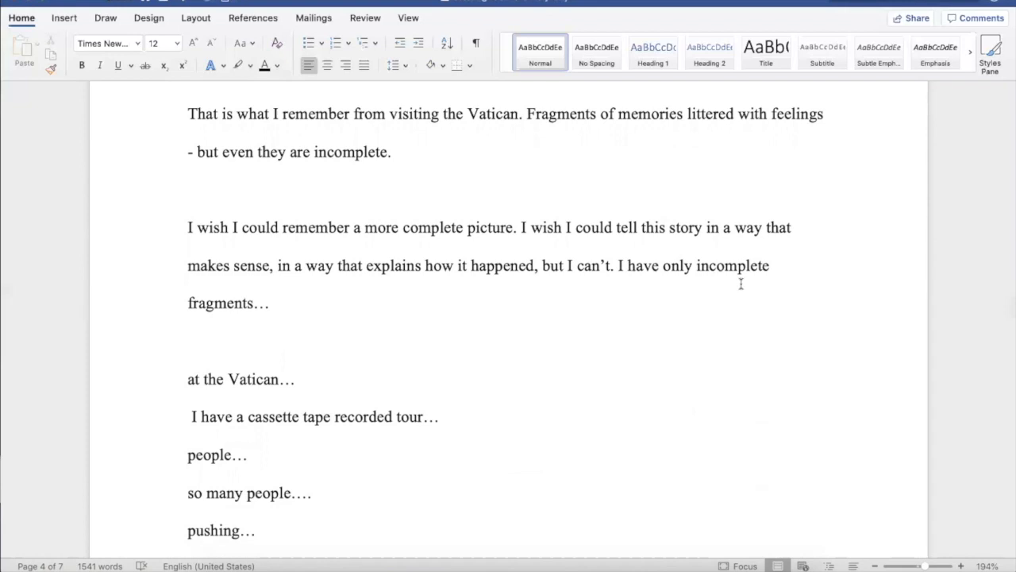
{"action": "left_click", "coordinate": [679, 303], "text": "shift"}
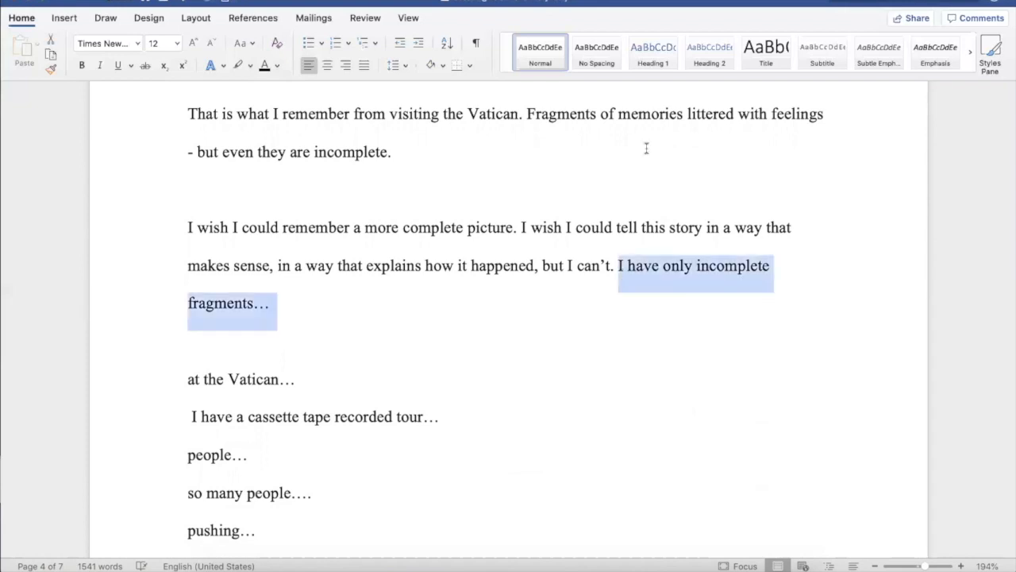
{"action": "key", "text": "BackSpace"}
- Replace "tell" with "express" in the sentence "I wish I could tell this story in a way that makes sense"
{"action": "double_click", "coordinate": [619, 210]}
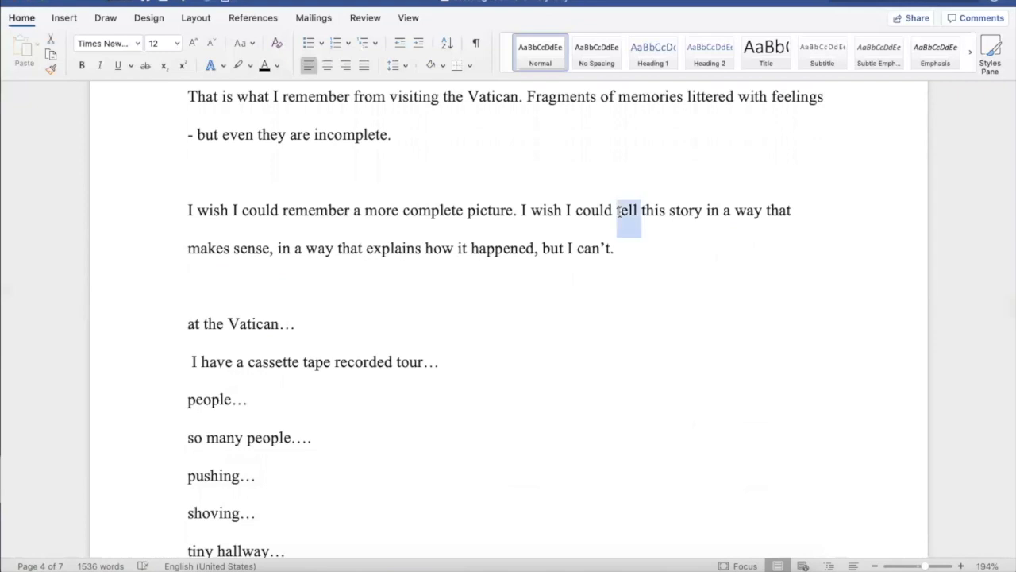
{"action": "type", "text": "expres"}
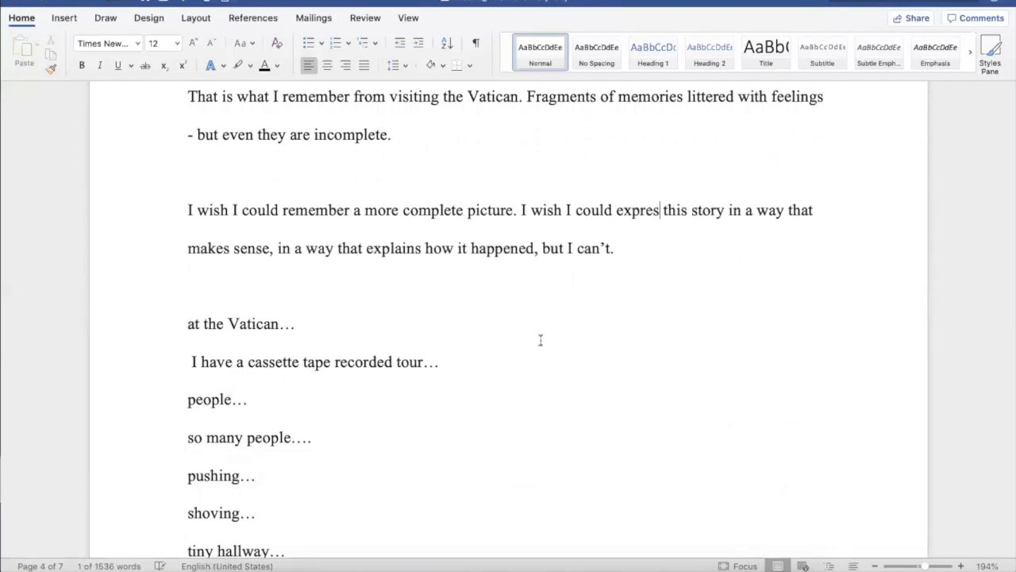
{"action": "type", "text": "s"}
- Remove the extra space at the start of the line "I have a cassette tape recorded tour…"
{"action": "left_click", "coordinate": [540, 340]}
{"action": "scroll", "coordinate": [540, 338], "scroll_direction": "down", "scroll_amount": 2}
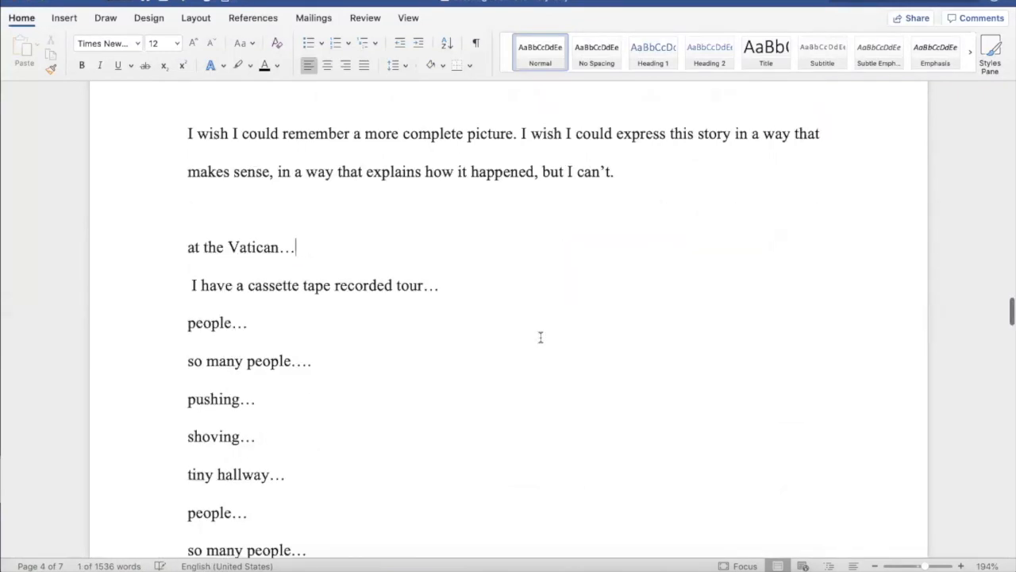
{"action": "scroll", "coordinate": [540, 337], "scroll_direction": "down", "scroll_amount": 2}
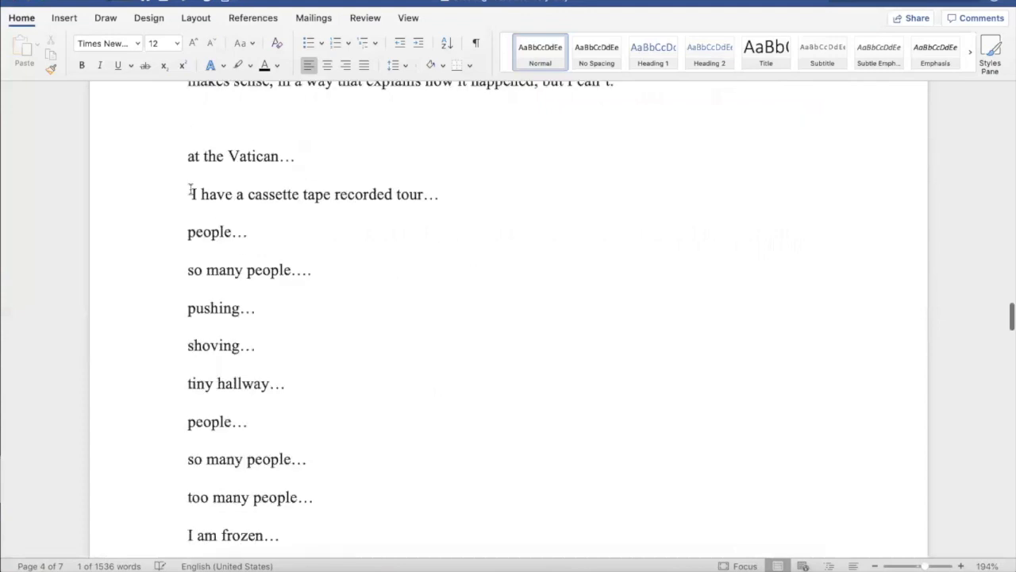
{"action": "key", "text": "BackSpace"}
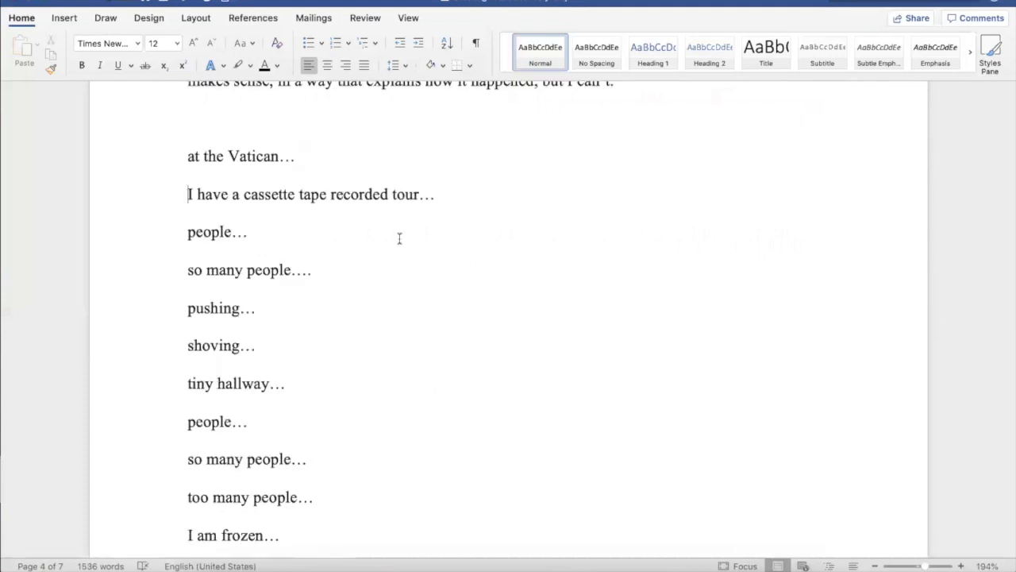
- Insert "Look at the" before "people…" in the line below the cassette tape recorded tour
{"action": "key", "text": "Down"}
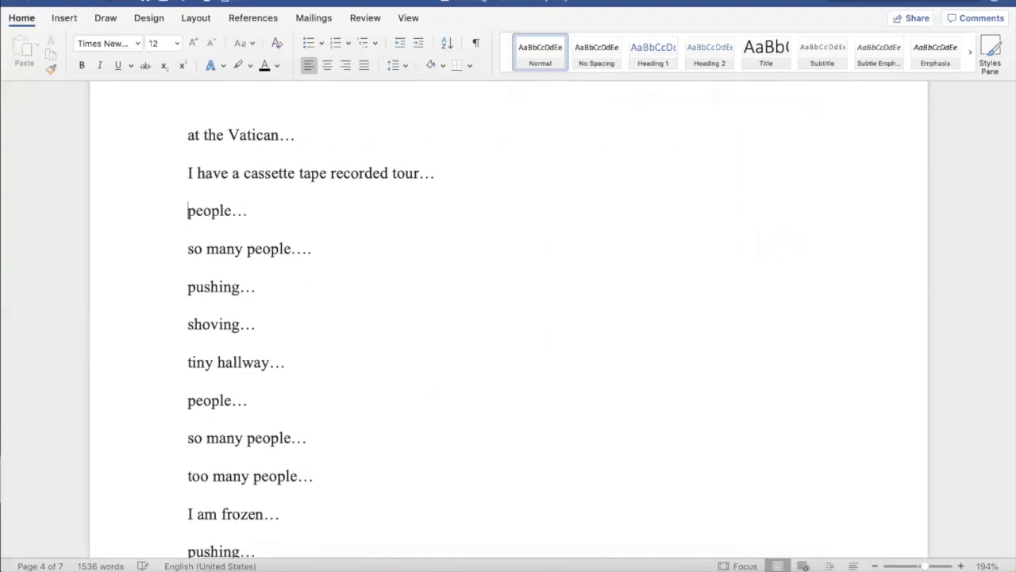
{"action": "type", "text": "look at th"}
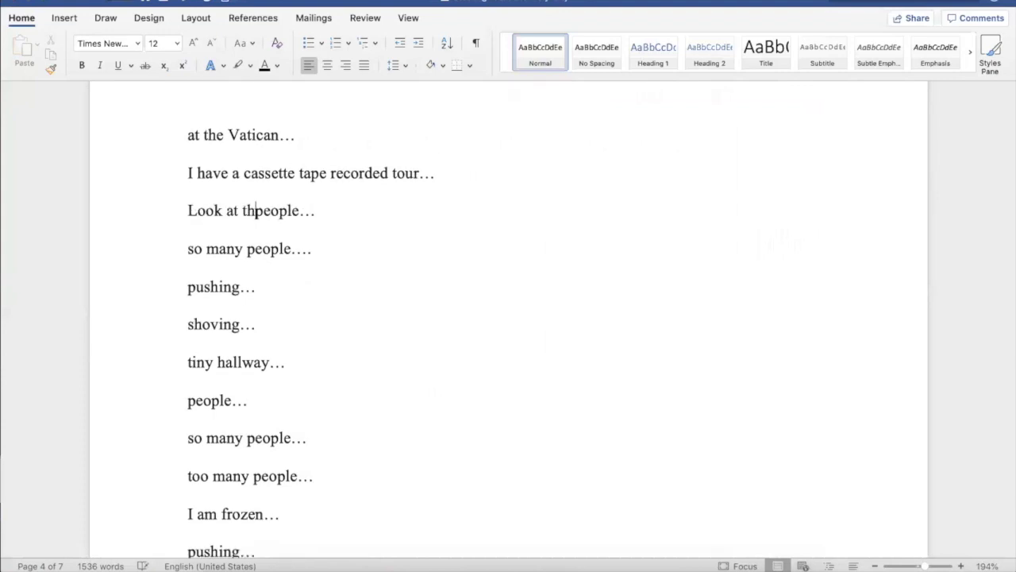
{"action": "type", "text": "e"}
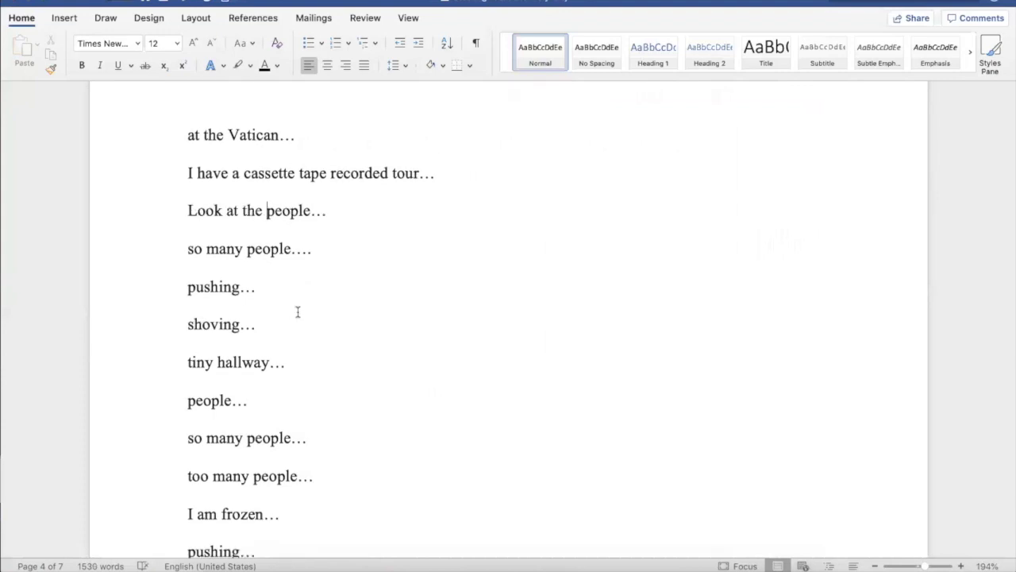
- Replace "pushing" with "grasping" in the line following "I am frozen…"
{"action": "scroll", "coordinate": [312, 324], "scroll_direction": "down", "scroll_amount": 1}
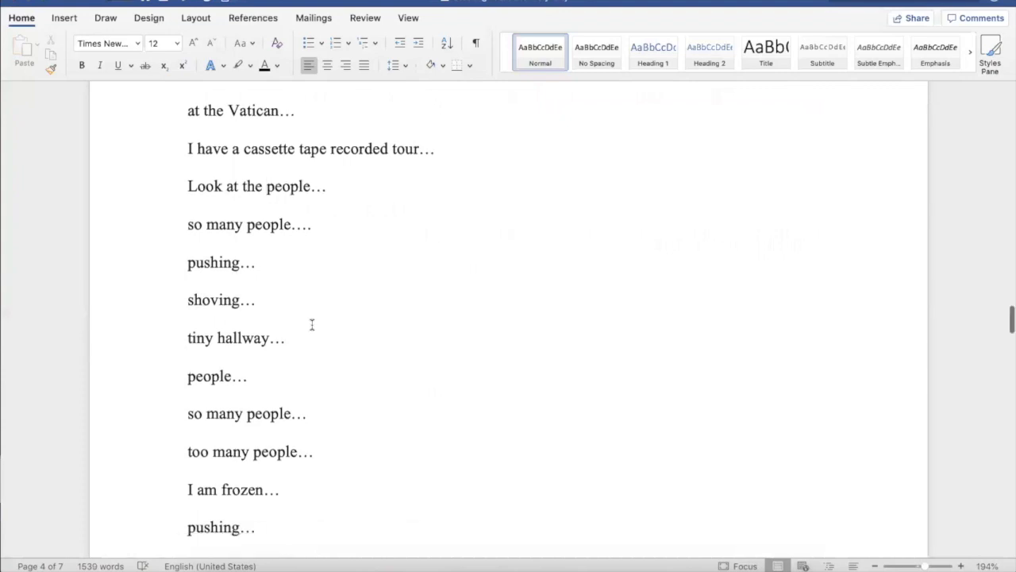
{"action": "scroll", "coordinate": [312, 324], "scroll_direction": "down", "scroll_amount": 3}
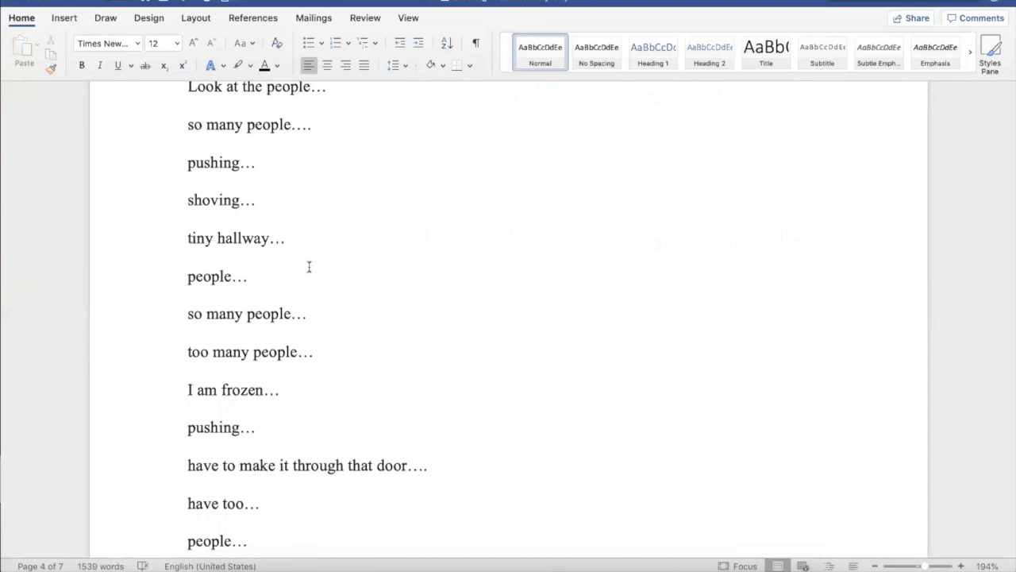
{"action": "scroll", "coordinate": [308, 267], "scroll_direction": "down", "scroll_amount": 1}
{"action": "scroll", "coordinate": [309, 267], "scroll_direction": "down", "scroll_amount": 2}
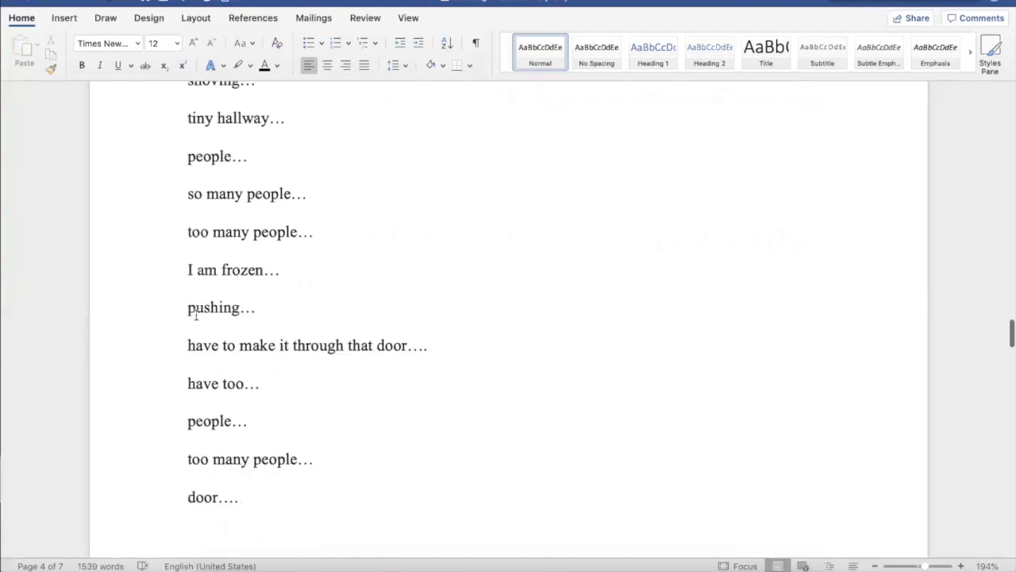
{"action": "double_click", "coordinate": [200, 307]}
{"action": "type", "text": "grasping"}
- Replace "grasping" with "pleading" in the line between "drowning…." and "dying…."
{"action": "scroll", "coordinate": [223, 359], "scroll_direction": "down", "scroll_amount": 2}
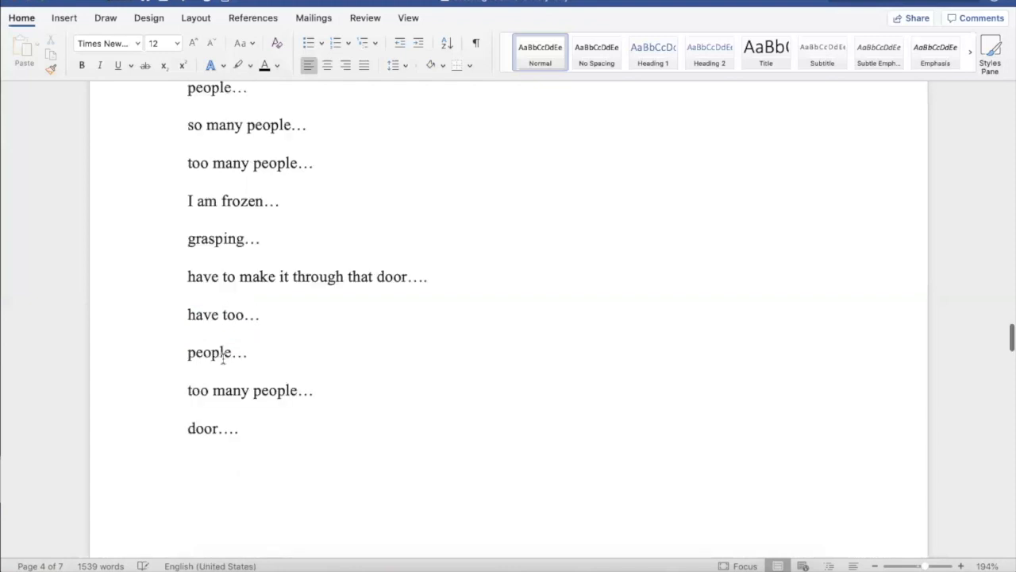
{"action": "scroll", "coordinate": [223, 359], "scroll_direction": "down", "scroll_amount": 2}
{"action": "scroll", "coordinate": [223, 359], "scroll_direction": "down", "scroll_amount": 2}
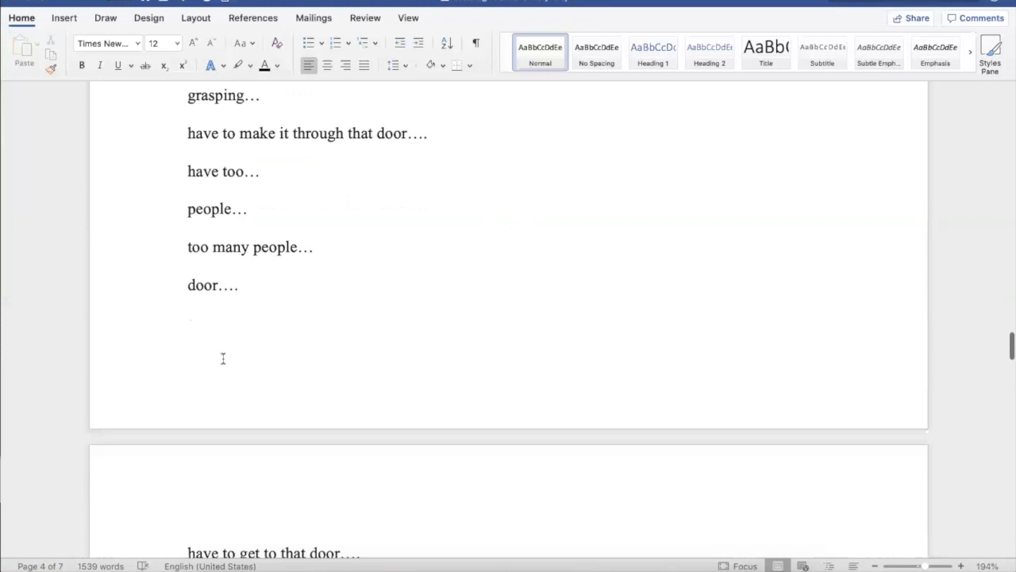
{"action": "scroll", "coordinate": [223, 359], "scroll_direction": "down", "scroll_amount": 4}
{"action": "scroll", "coordinate": [223, 359], "scroll_direction": "down", "scroll_amount": 3}
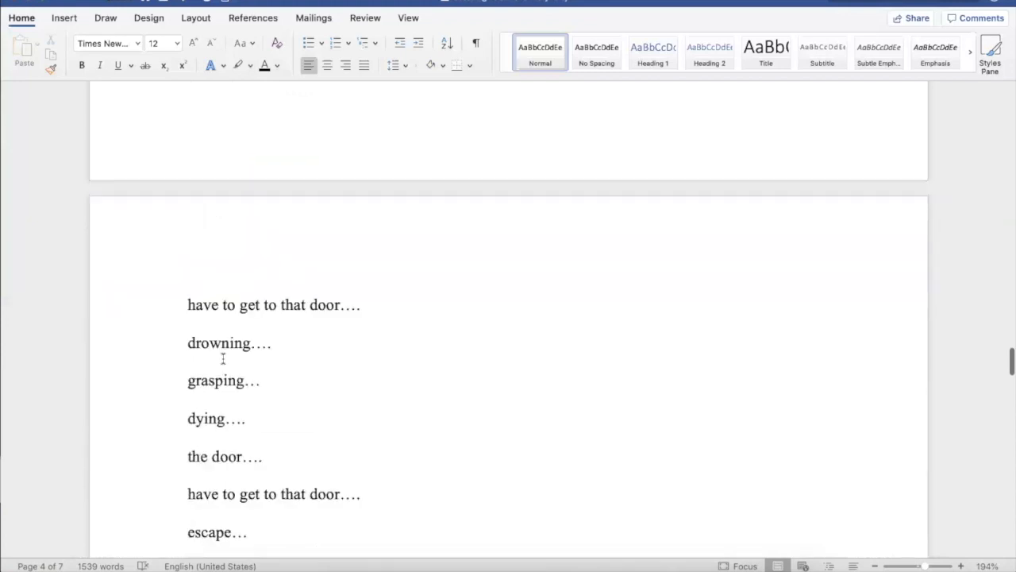
{"action": "scroll", "coordinate": [223, 359], "scroll_direction": "down", "scroll_amount": 2}
{"action": "double_click", "coordinate": [208, 325]}
{"action": "type", "text": "p"}
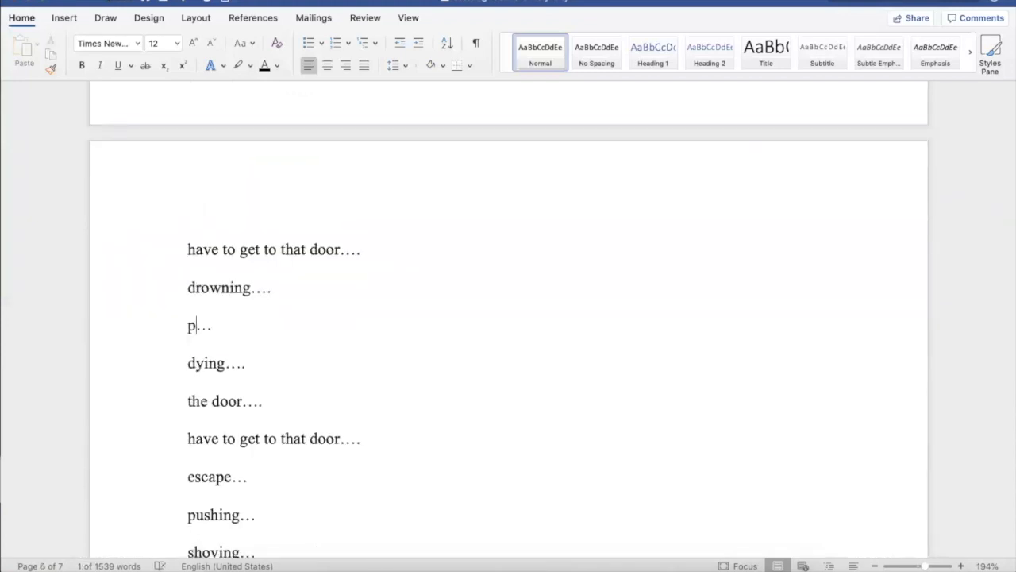
{"action": "type", "text": "leading"}
- Read through the short fragment lines from "have to get to that door…." to "I can't move…" for words to strengthen
{"action": "scroll", "coordinate": [231, 411], "scroll_direction": "down", "scroll_amount": 3}
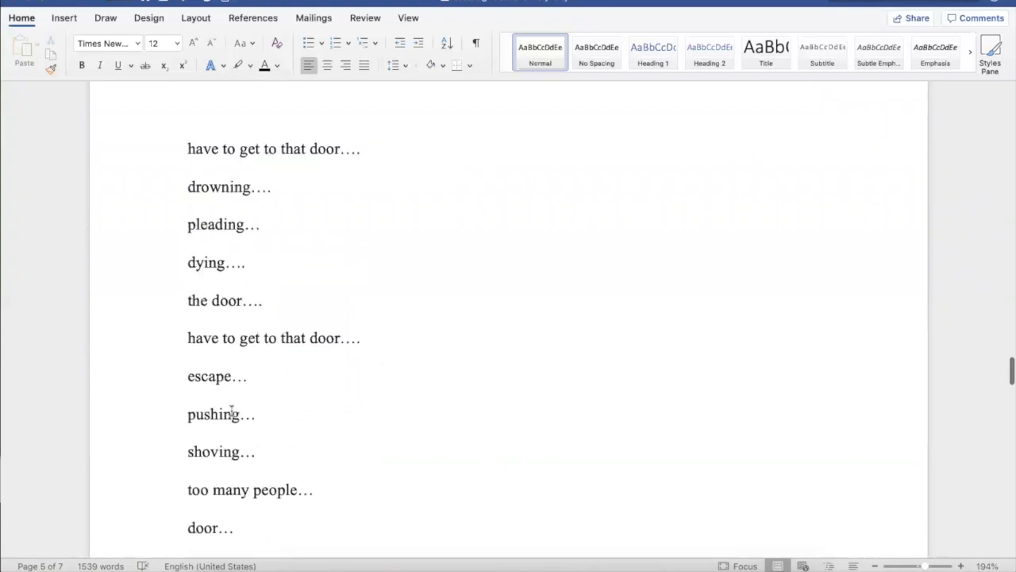
{"action": "scroll", "coordinate": [231, 411], "scroll_direction": "down", "scroll_amount": 1}
{"action": "scroll", "coordinate": [231, 409], "scroll_direction": "down", "scroll_amount": 2}
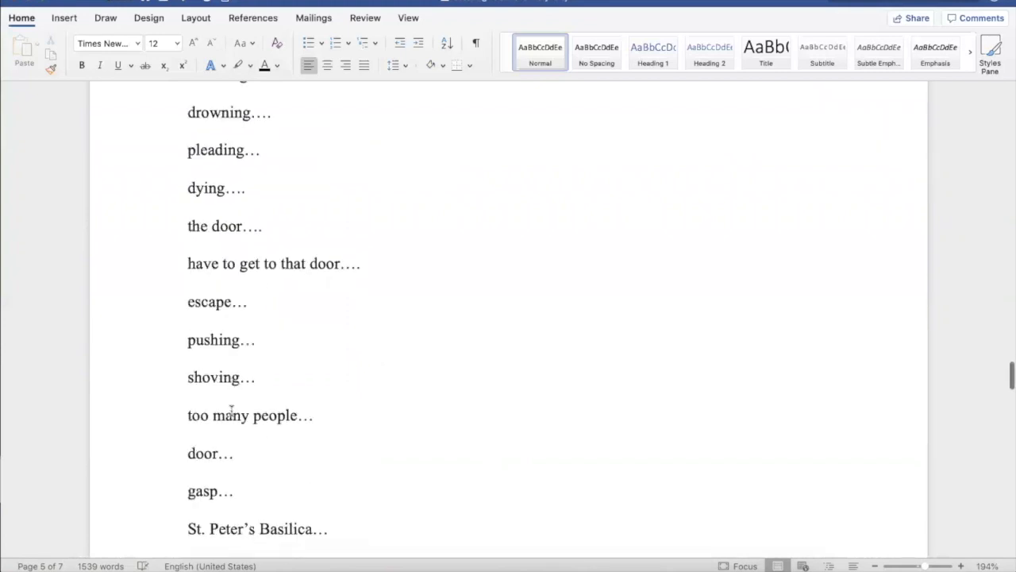
{"action": "scroll", "coordinate": [232, 411], "scroll_direction": "down", "scroll_amount": 1}
{"action": "left_click", "coordinate": [236, 320]}
{"action": "key", "text": "Left"}
{"action": "key", "text": "Left"}
{"action": "key", "text": "Left"}
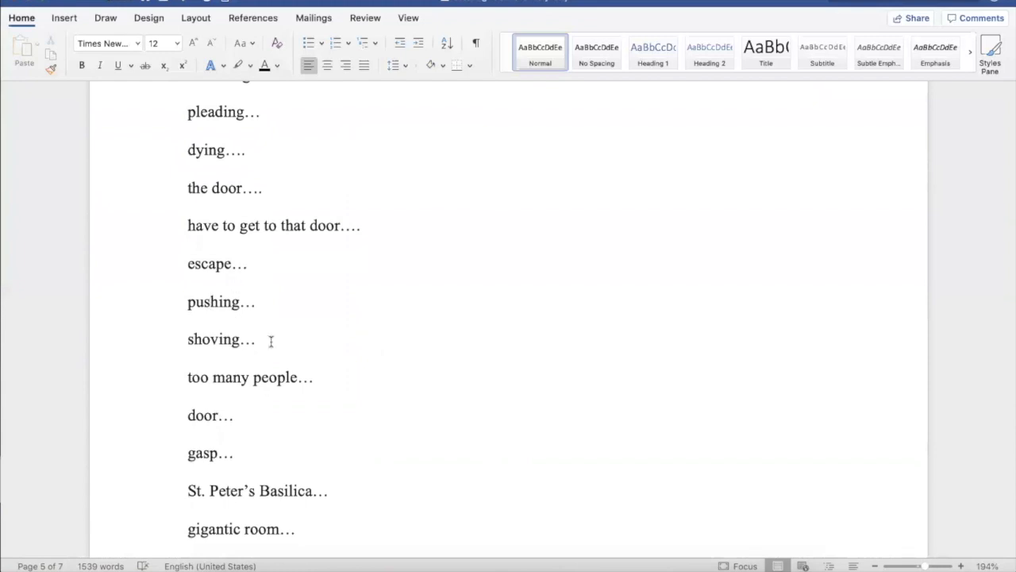
{"action": "scroll", "coordinate": [271, 341], "scroll_direction": "down", "scroll_amount": 2}
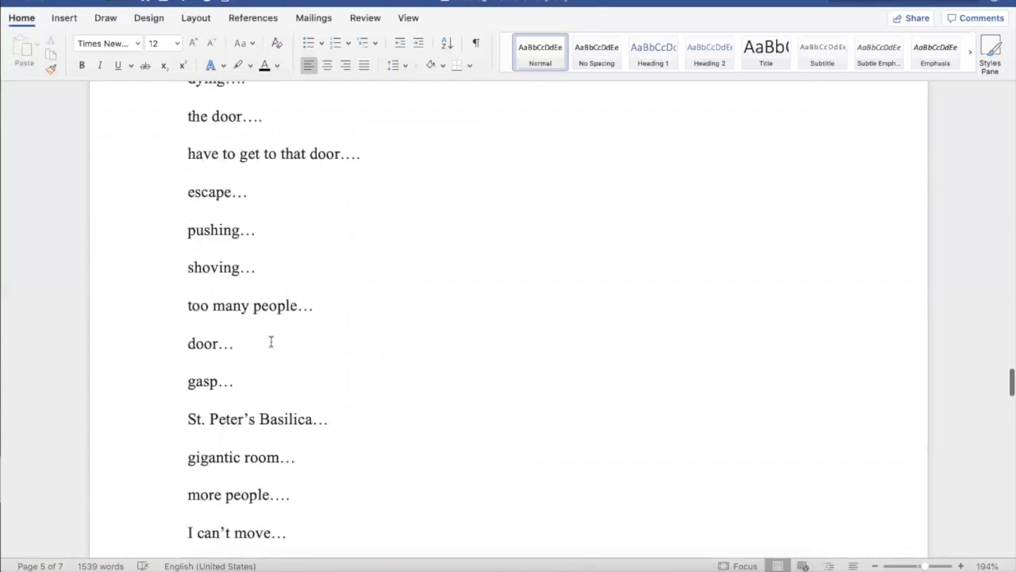
- Read through the remaining short fragment lines, from "people…" to "run…", for words to strengthen
{"action": "scroll", "coordinate": [270, 342], "scroll_direction": "down", "scroll_amount": 2}
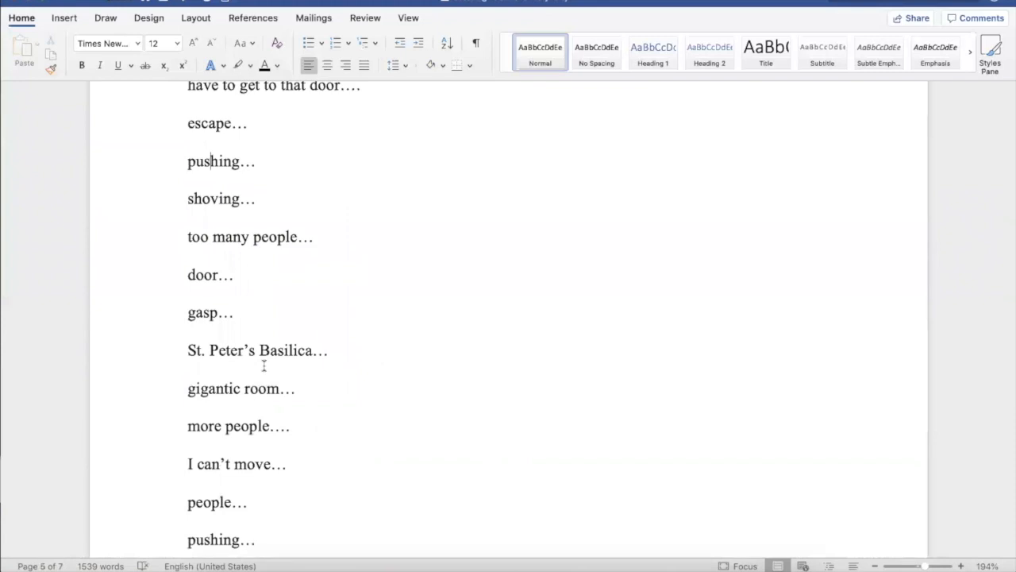
{"action": "scroll", "coordinate": [264, 365], "scroll_direction": "down", "scroll_amount": 1}
{"action": "scroll", "coordinate": [263, 365], "scroll_direction": "down", "scroll_amount": 2}
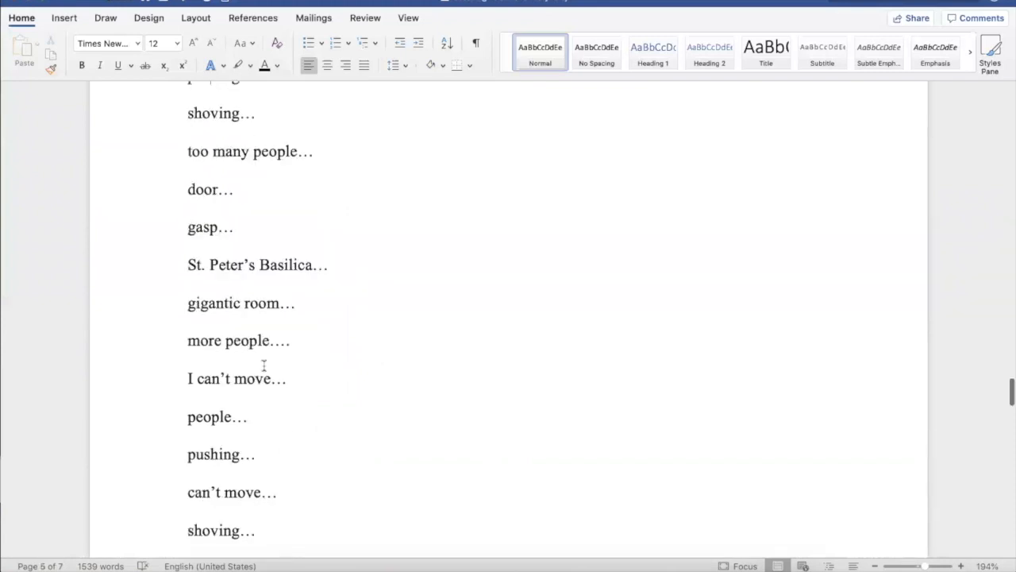
{"action": "scroll", "coordinate": [264, 366], "scroll_direction": "down", "scroll_amount": 2}
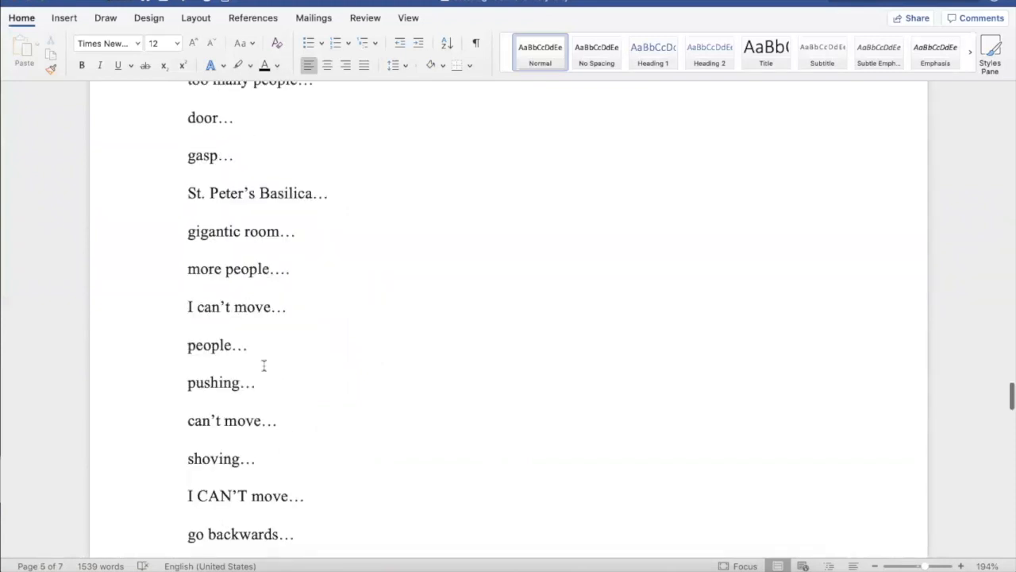
{"action": "scroll", "coordinate": [264, 365], "scroll_direction": "down", "scroll_amount": 1}
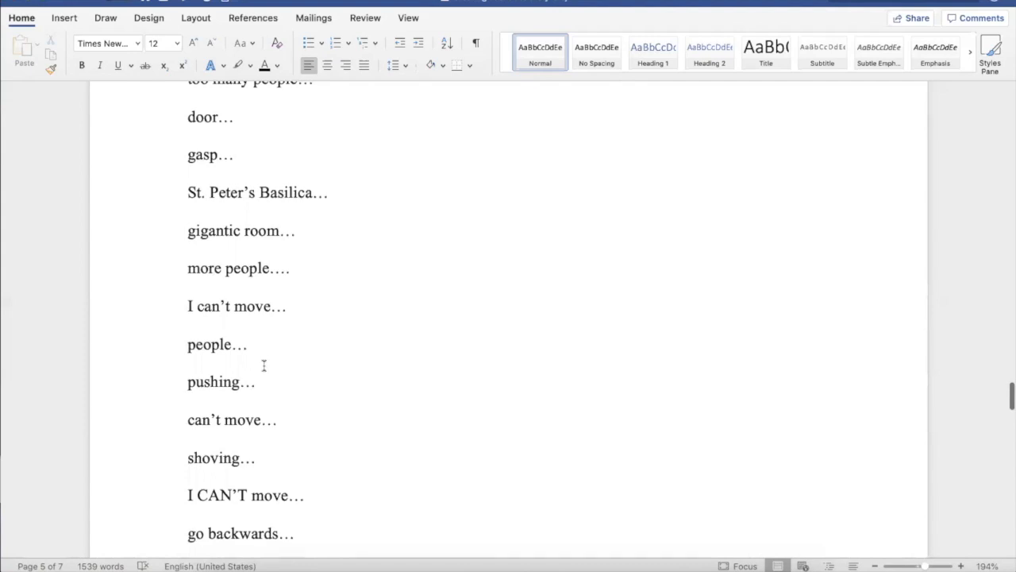
{"action": "scroll", "coordinate": [263, 365], "scroll_direction": "down", "scroll_amount": 1}
{"action": "scroll", "coordinate": [263, 366], "scroll_direction": "down", "scroll_amount": 2}
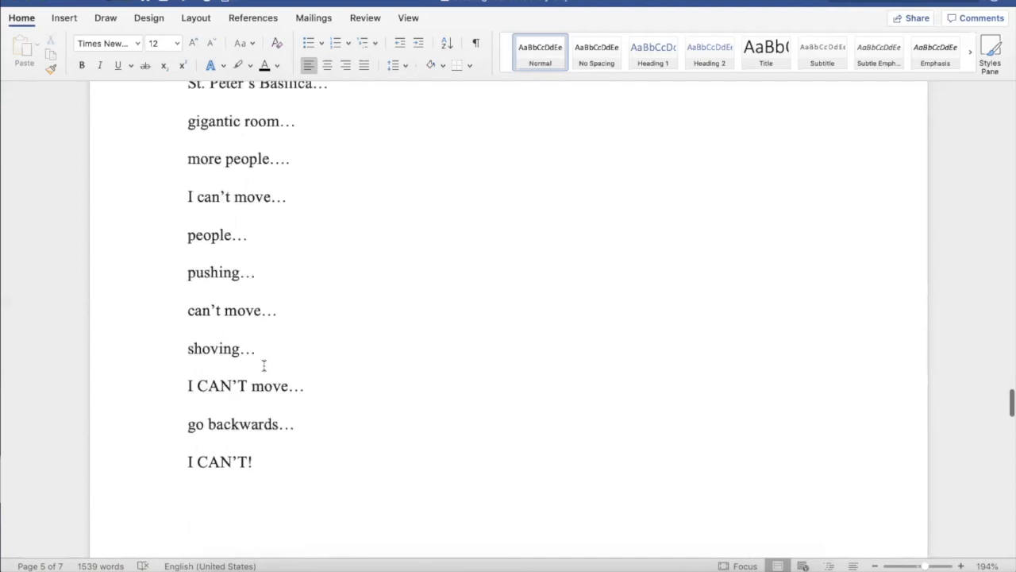
{"action": "scroll", "coordinate": [264, 365], "scroll_direction": "down", "scroll_amount": 5}
{"action": "scroll", "coordinate": [205, 294], "scroll_direction": "down", "scroll_amount": 1}
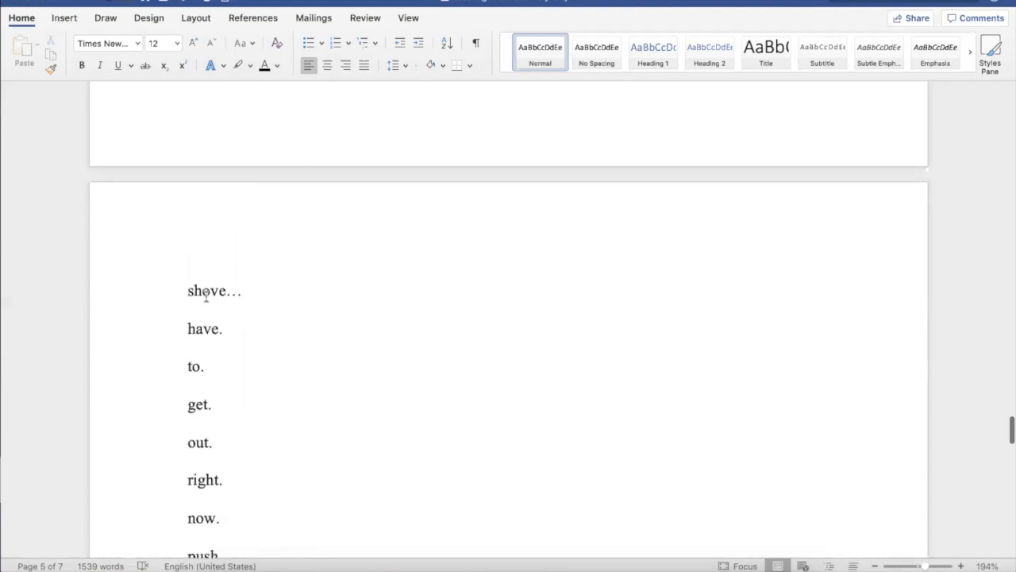
{"action": "scroll", "coordinate": [205, 294], "scroll_direction": "down", "scroll_amount": 1}
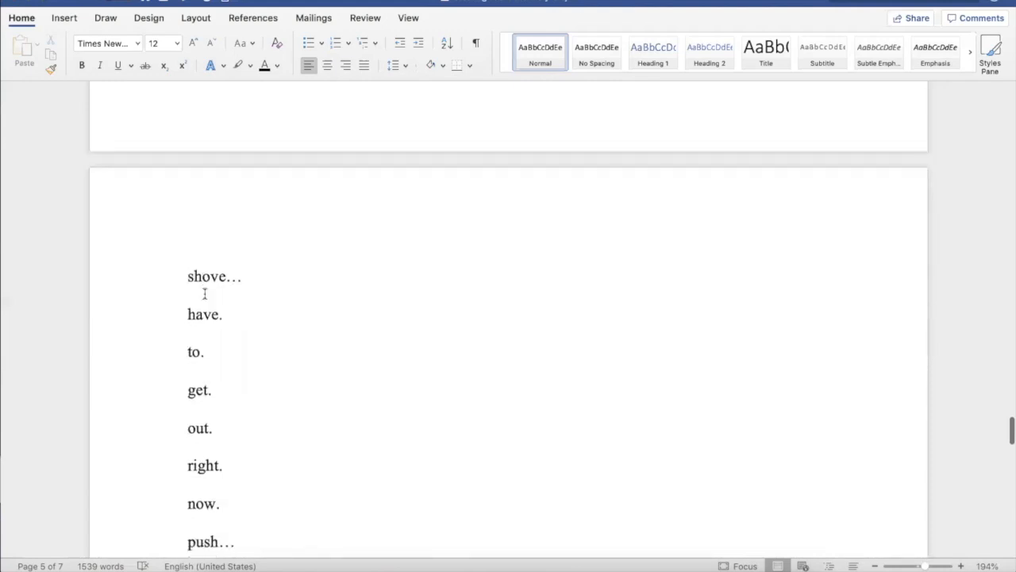
{"action": "scroll", "coordinate": [205, 294], "scroll_direction": "down", "scroll_amount": 3}
{"action": "scroll", "coordinate": [205, 294], "scroll_direction": "down", "scroll_amount": 2}
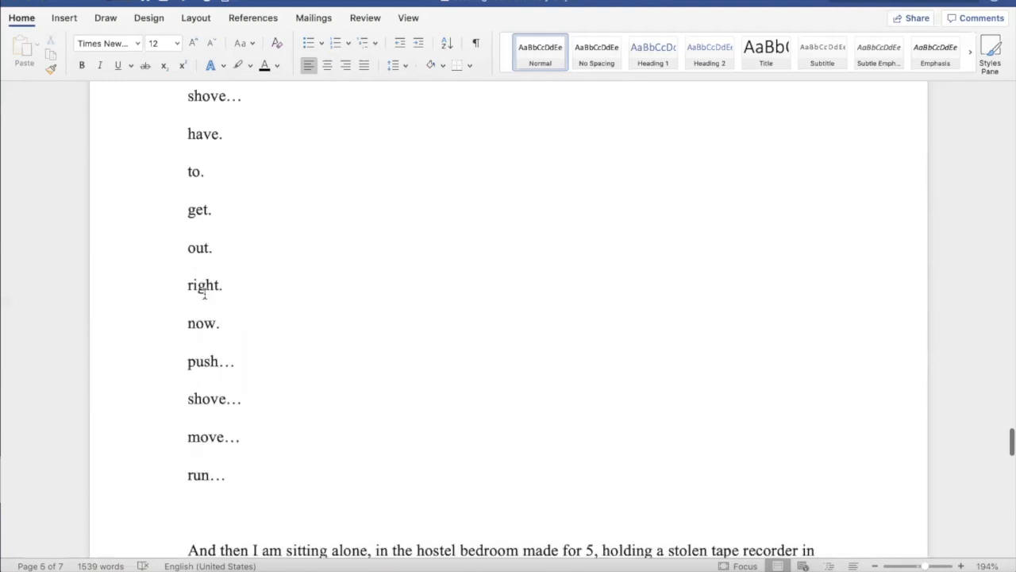
{"action": "scroll", "coordinate": [205, 293], "scroll_direction": "down", "scroll_amount": 2}
{"action": "scroll", "coordinate": [205, 294], "scroll_direction": "down", "scroll_amount": 5}
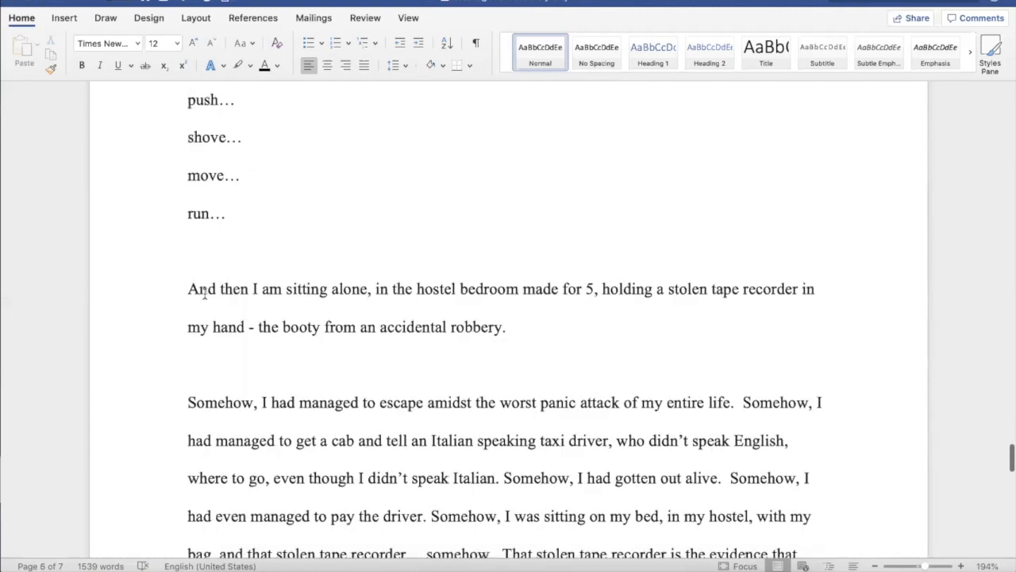
- Replace "sitting" with "marooned" in the sentence beginning "And then I am", correcting its spelling
{"action": "double_click", "coordinate": [313, 289]}
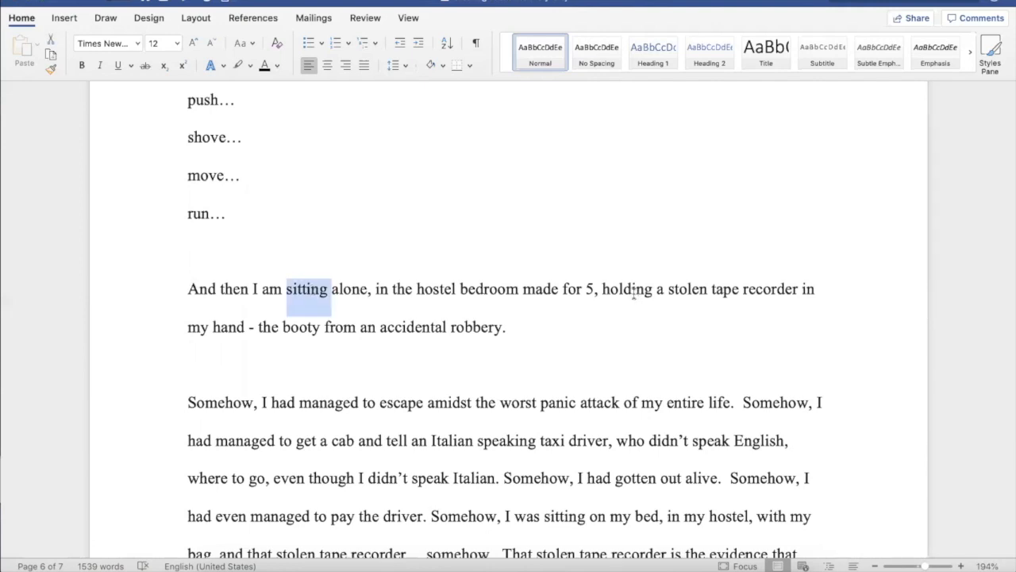
{"action": "double_click", "coordinate": [638, 290]}
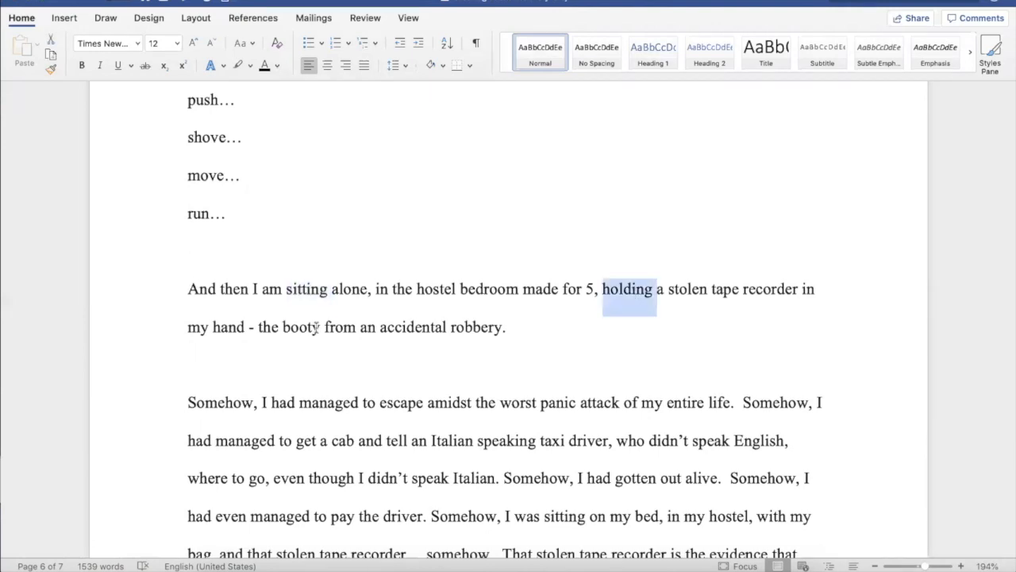
{"action": "left_click", "coordinate": [305, 290]}
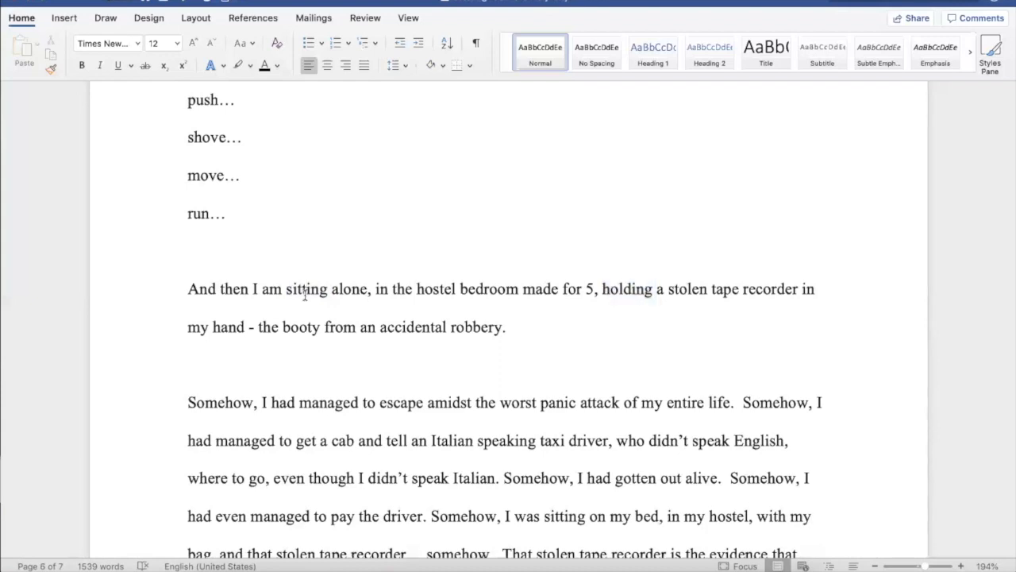
{"action": "double_click", "coordinate": [305, 291]}
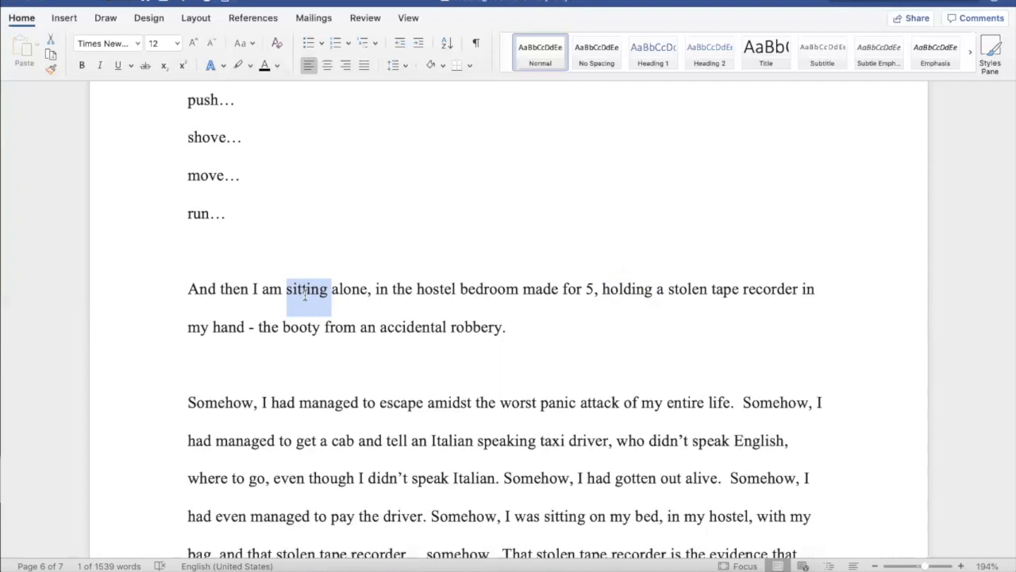
{"action": "type", "text": "marroned"}
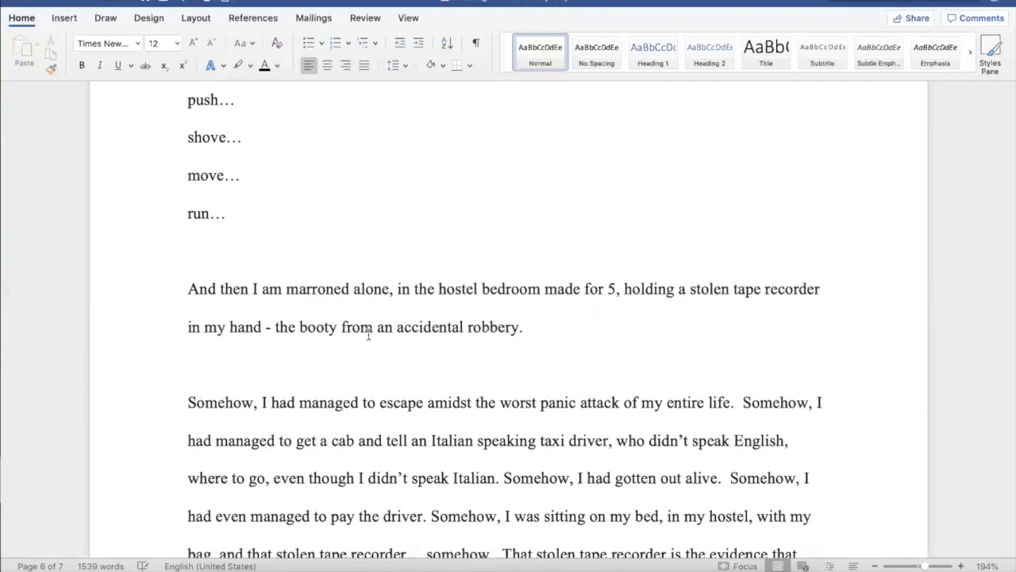
{"action": "left_click", "coordinate": [320, 292]}
{"action": "right_click", "coordinate": [374, 326]}
{"action": "left_click", "coordinate": [547, 323]}
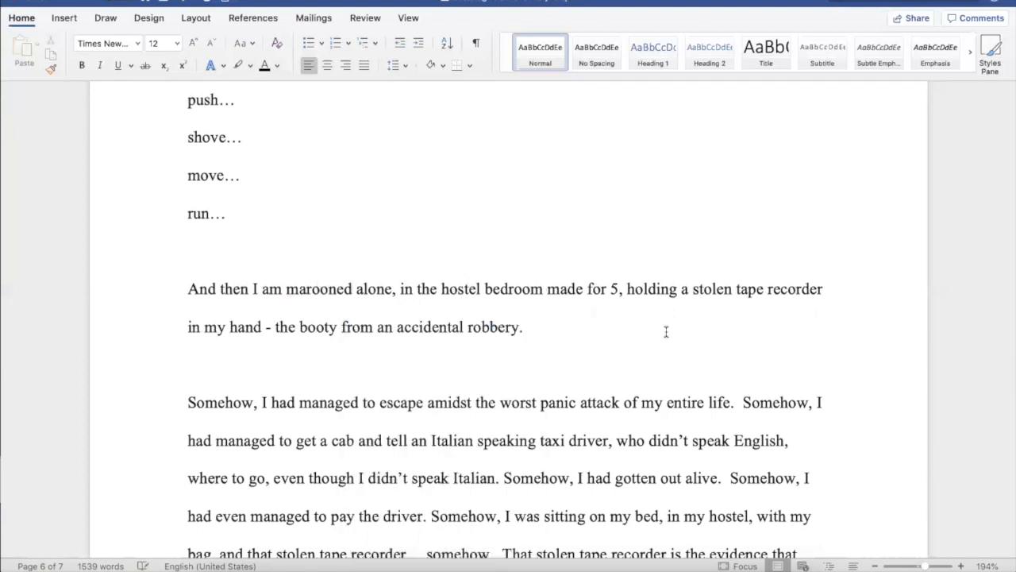
- Replace "holding" with "tightly gripping" before "a stolen tape recorder" in the hostel bedroom sentence
{"action": "double_click", "coordinate": [648, 289]}
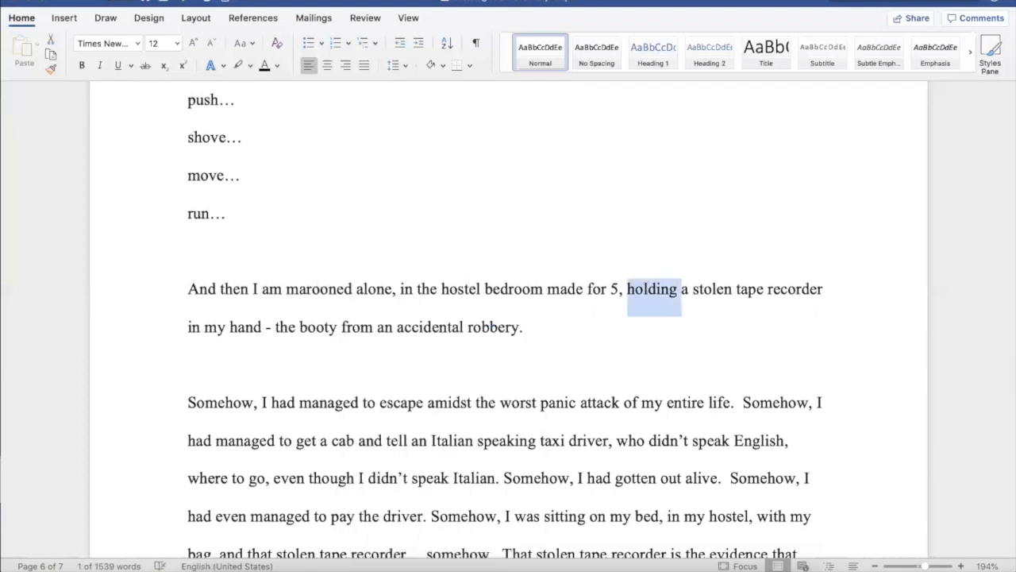
{"action": "type", "text": "tightly g"}
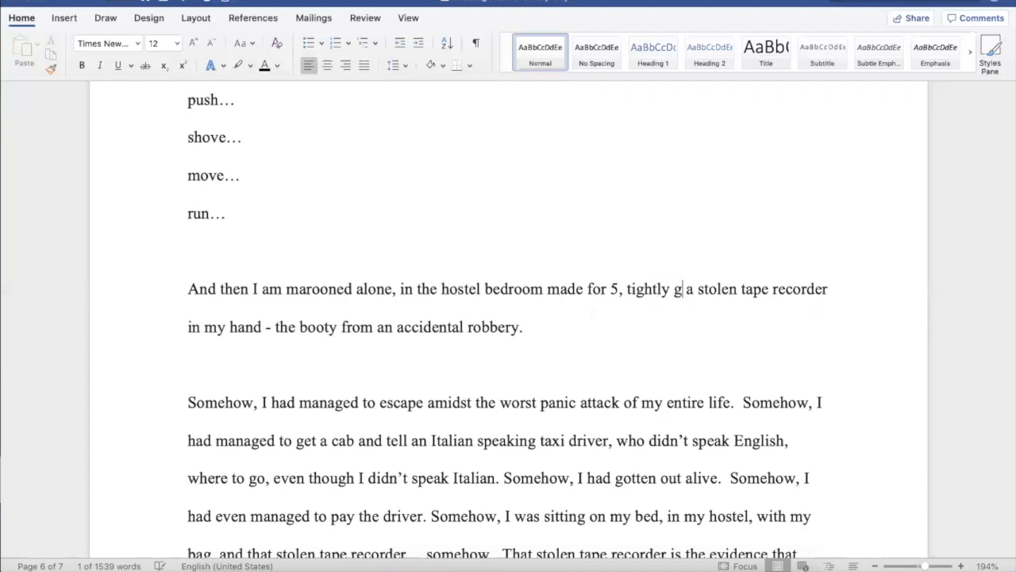
{"action": "type", "text": "ripping"}
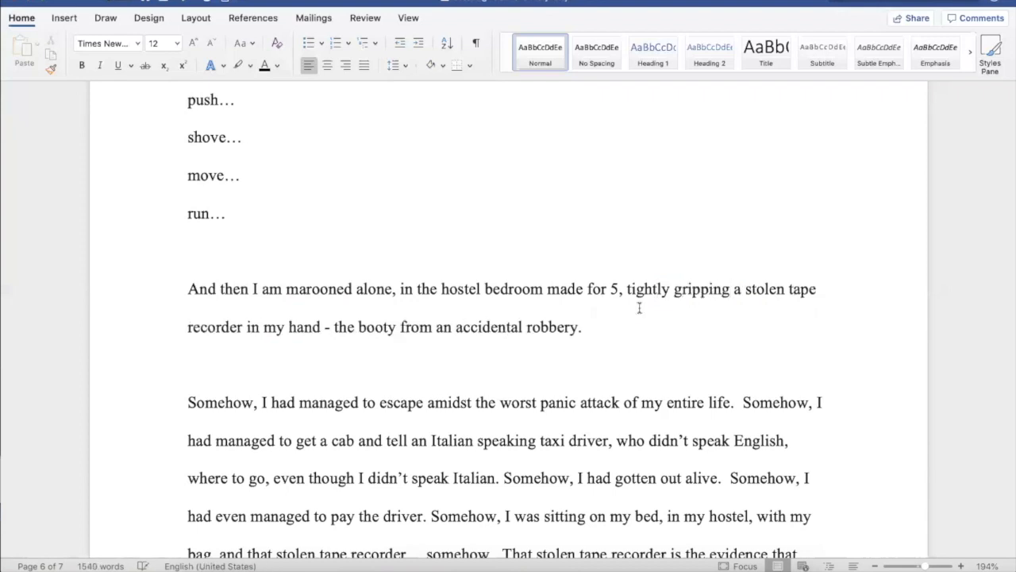
- Replace "sitting" with "now frozen" before "on my bed" in the paragraph beginning "Somehow, I had managed to escape"
{"action": "scroll", "coordinate": [518, 351], "scroll_direction": "down", "scroll_amount": 1}
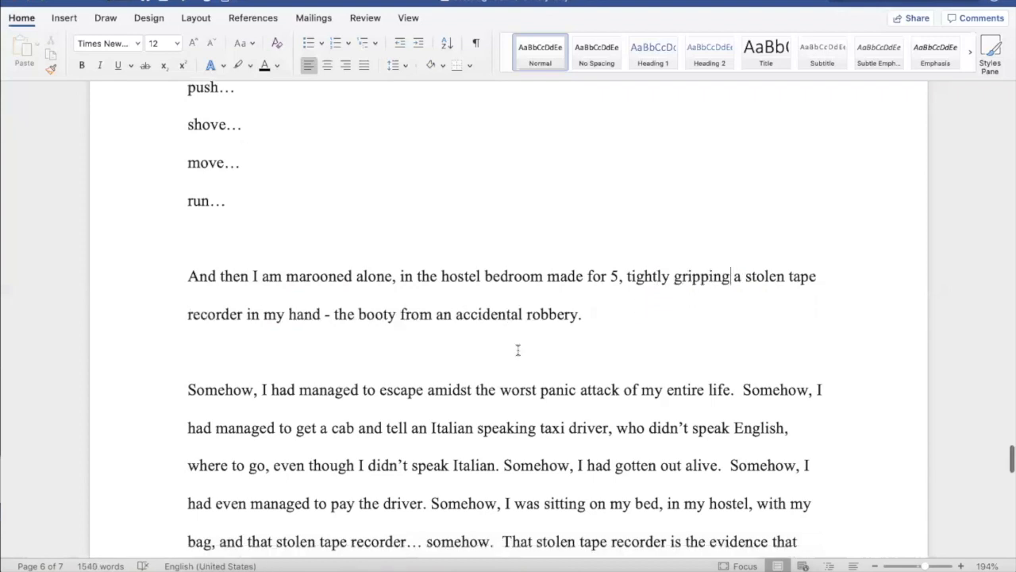
{"action": "scroll", "coordinate": [517, 350], "scroll_direction": "down", "scroll_amount": 2}
{"action": "scroll", "coordinate": [518, 350], "scroll_direction": "down", "scroll_amount": 2}
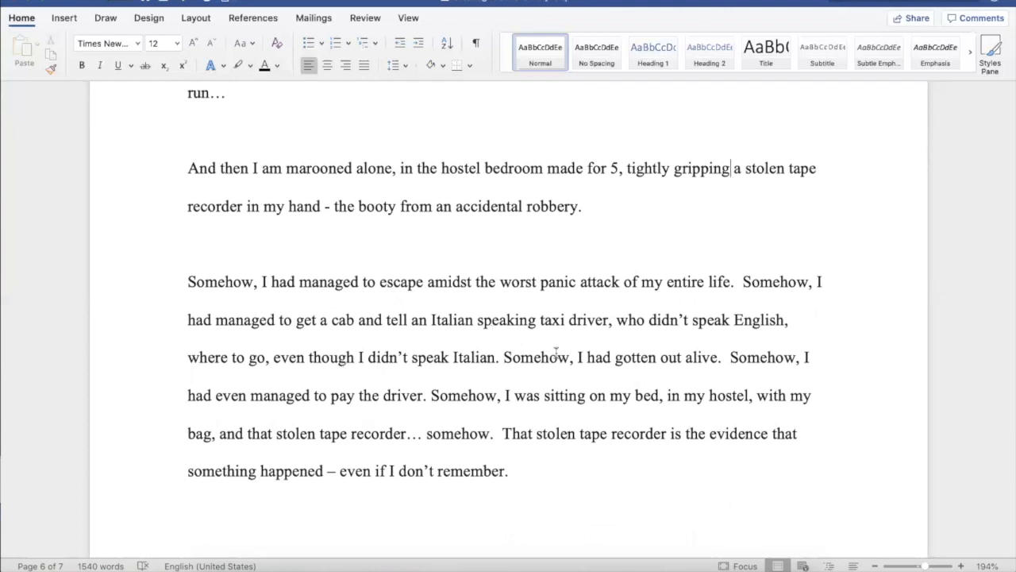
{"action": "scroll", "coordinate": [556, 352], "scroll_direction": "down", "scroll_amount": 1}
{"action": "scroll", "coordinate": [555, 351], "scroll_direction": "down", "scroll_amount": 2}
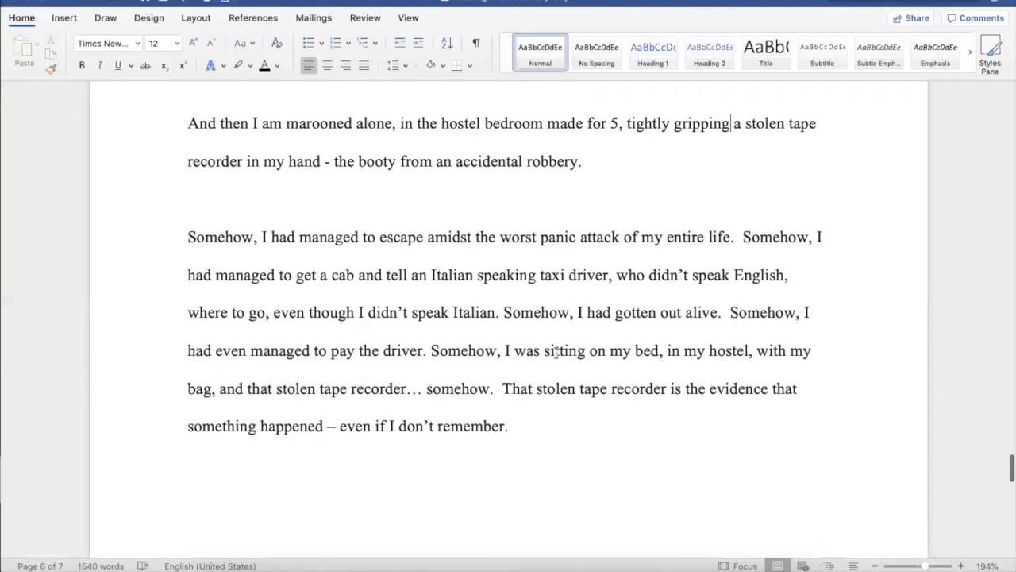
{"action": "scroll", "coordinate": [556, 352], "scroll_direction": "up", "scroll_amount": 1}
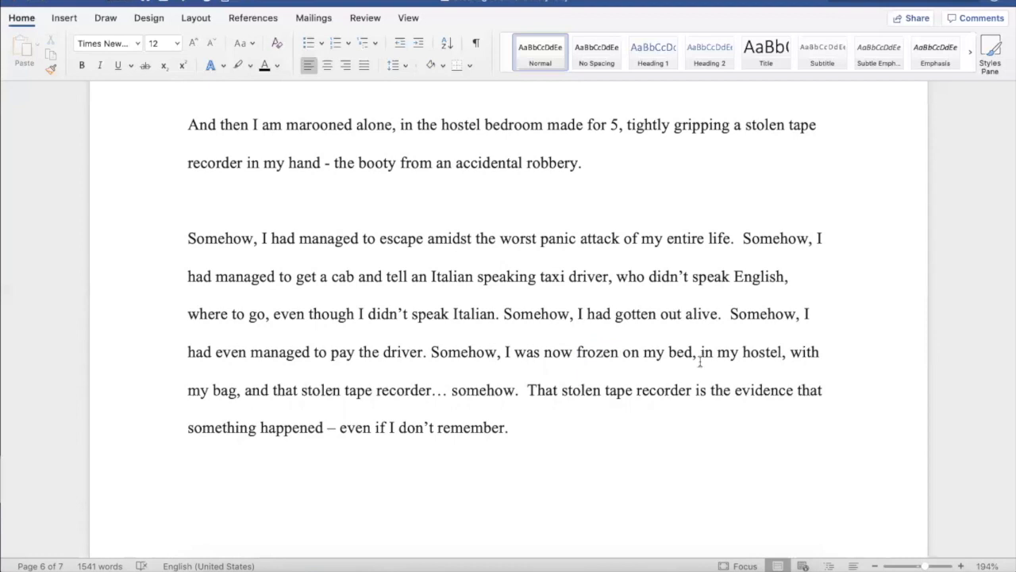
- Change "my hostel" to "the hostel" and trim the following text to "that stolen tape recorder. It is the evidence"
{"action": "double_click", "coordinate": [724, 353]}
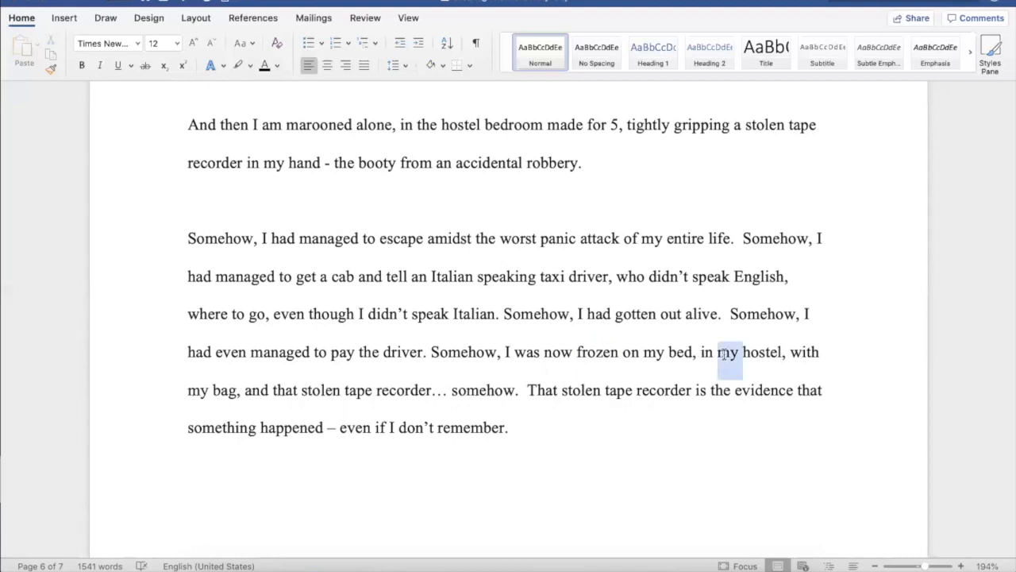
{"action": "type", "text": "the"}
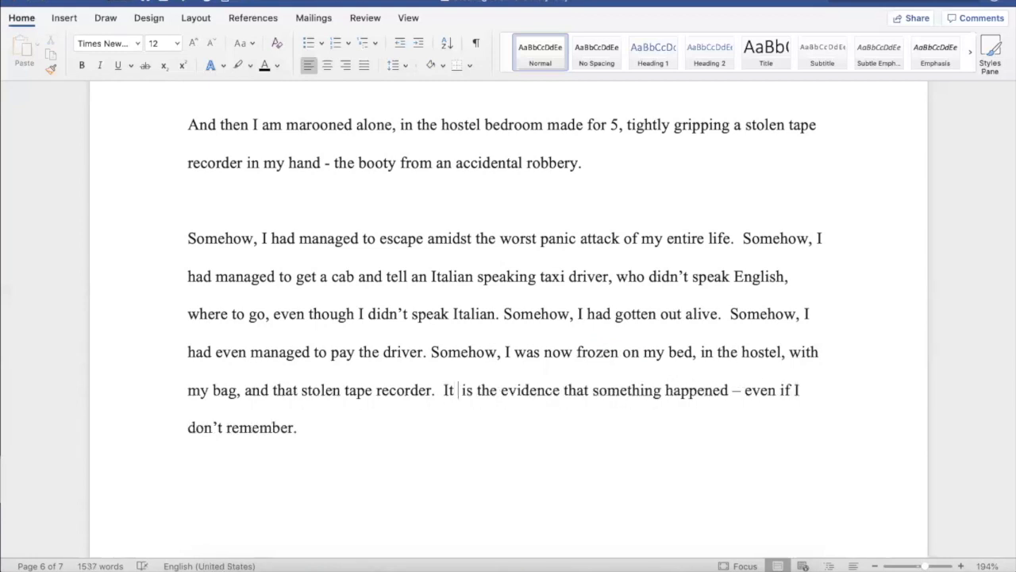
{"action": "key", "text": "BackSpace"}
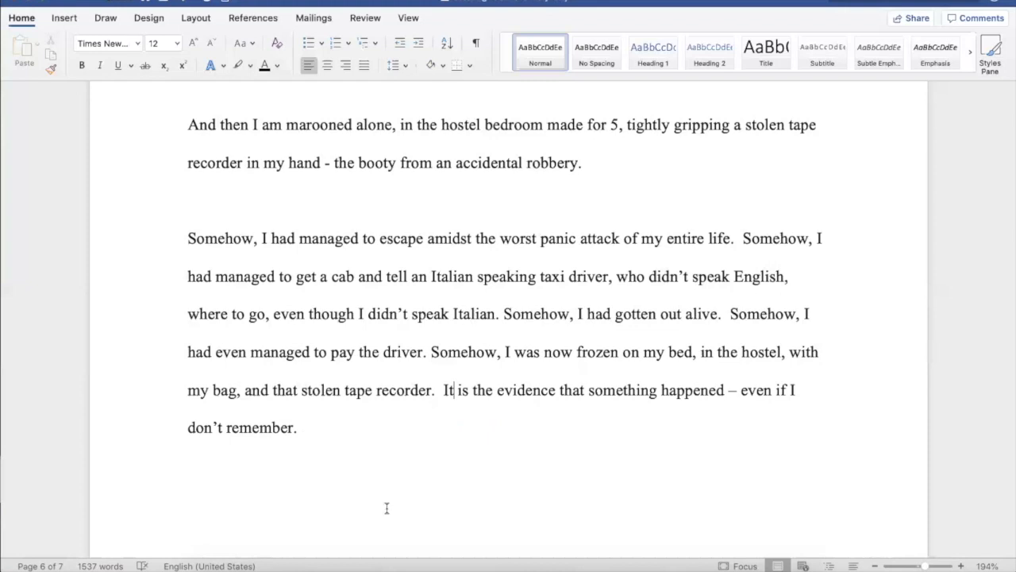
- Add "the details" after "even if I don't remember" and capitalize "Father" in the sentence beginning "Looking back"
{"action": "scroll", "coordinate": [387, 508], "scroll_direction": "down", "scroll_amount": 2}
{"action": "scroll", "coordinate": [387, 508], "scroll_direction": "down", "scroll_amount": 3}
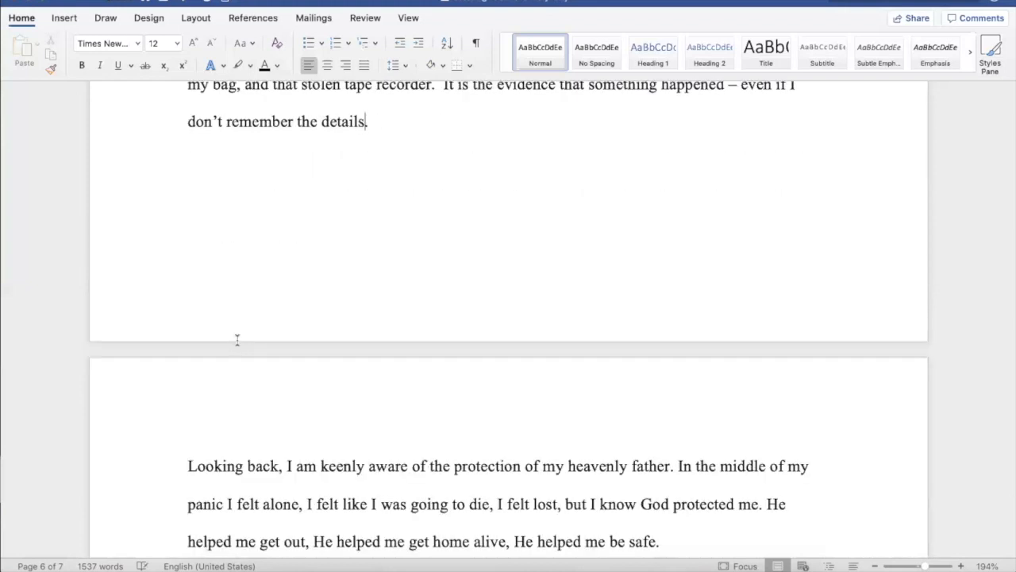
{"action": "scroll", "coordinate": [237, 339], "scroll_direction": "down", "scroll_amount": 2}
{"action": "scroll", "coordinate": [237, 340], "scroll_direction": "down", "scroll_amount": 4}
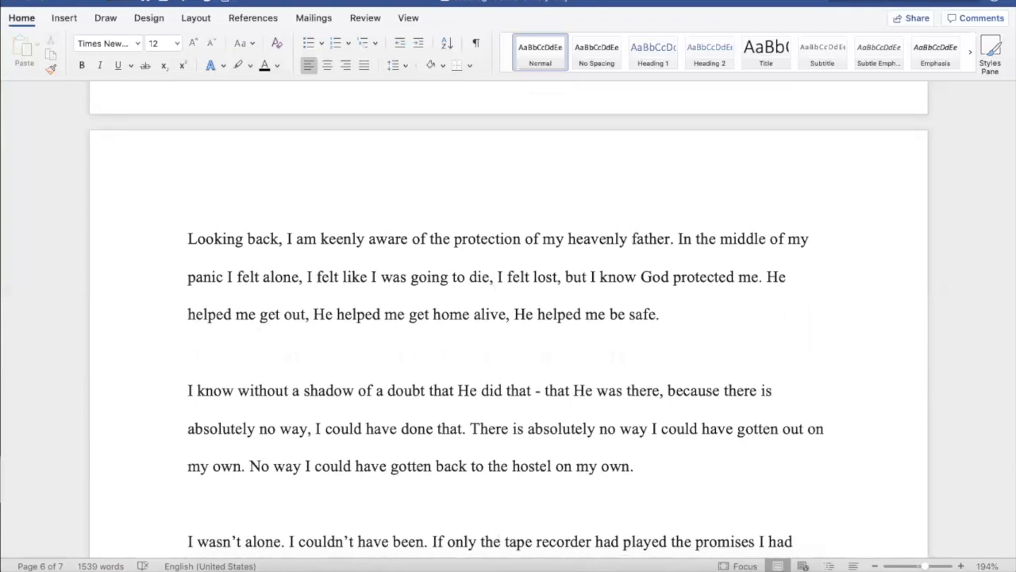
{"action": "key", "text": "BackSpace"}
{"action": "type", "text": "F"}
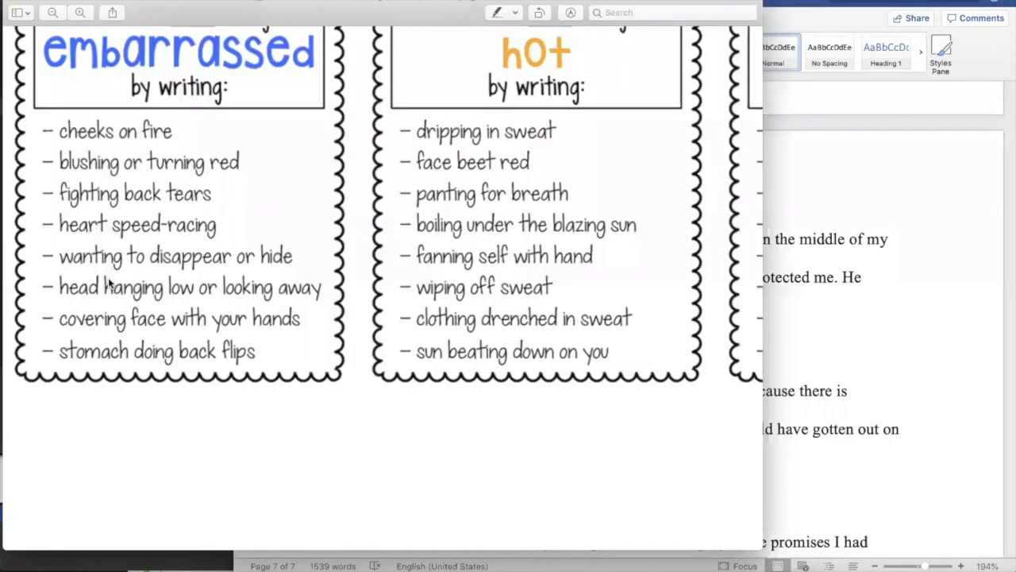
- Look through the "Show, Don't Tell!" cards in the reference PDF for the "lonely" card and read its phrases
{"action": "scroll", "coordinate": [109, 280], "scroll_direction": "up", "scroll_amount": 8}
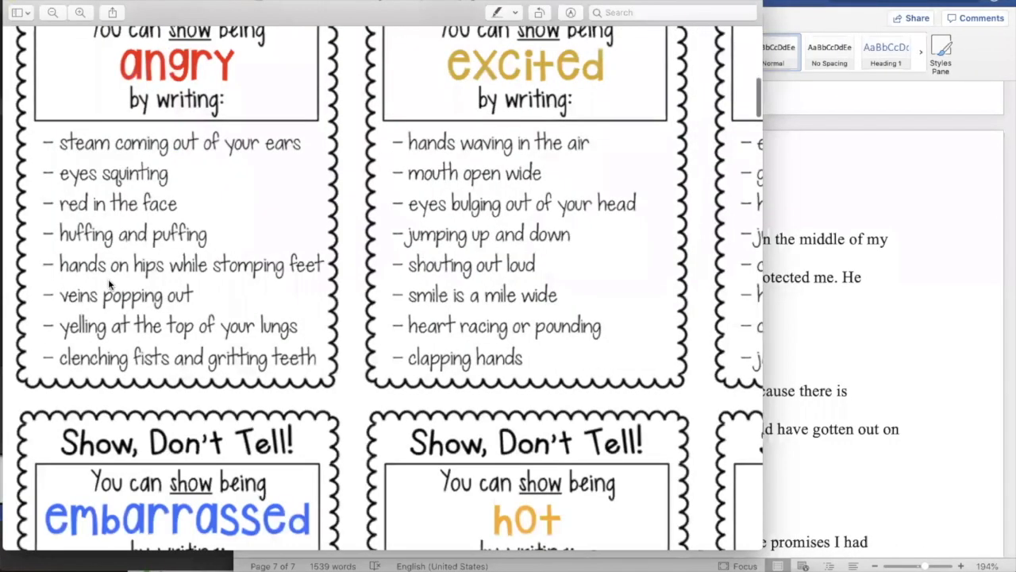
{"action": "scroll", "coordinate": [108, 279], "scroll_direction": "up", "scroll_amount": 6}
{"action": "scroll", "coordinate": [108, 285], "scroll_direction": "down", "scroll_amount": 10}
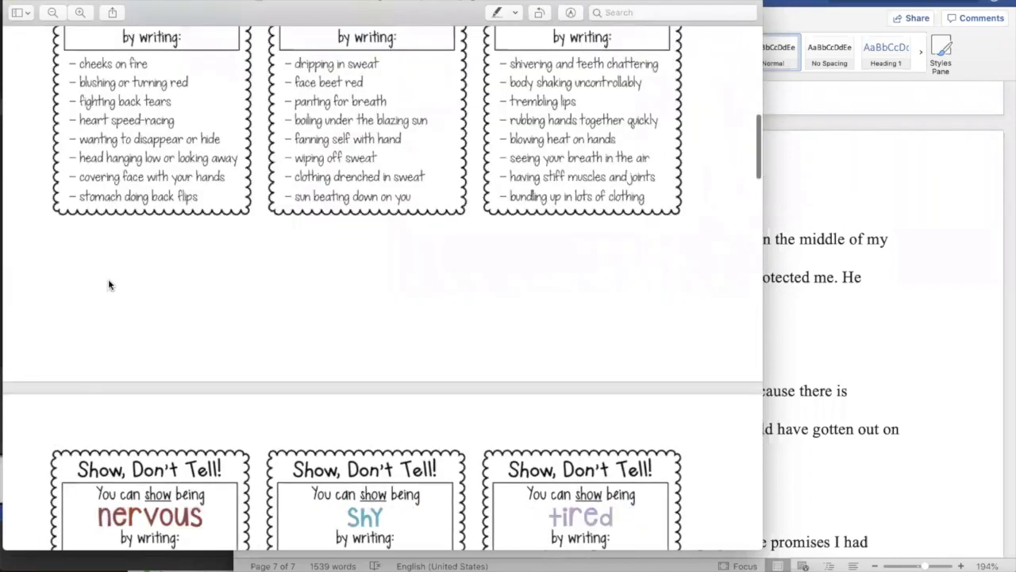
{"action": "scroll", "coordinate": [108, 282], "scroll_direction": "down", "scroll_amount": 7}
{"action": "scroll", "coordinate": [107, 288], "scroll_direction": "up", "scroll_amount": 5}
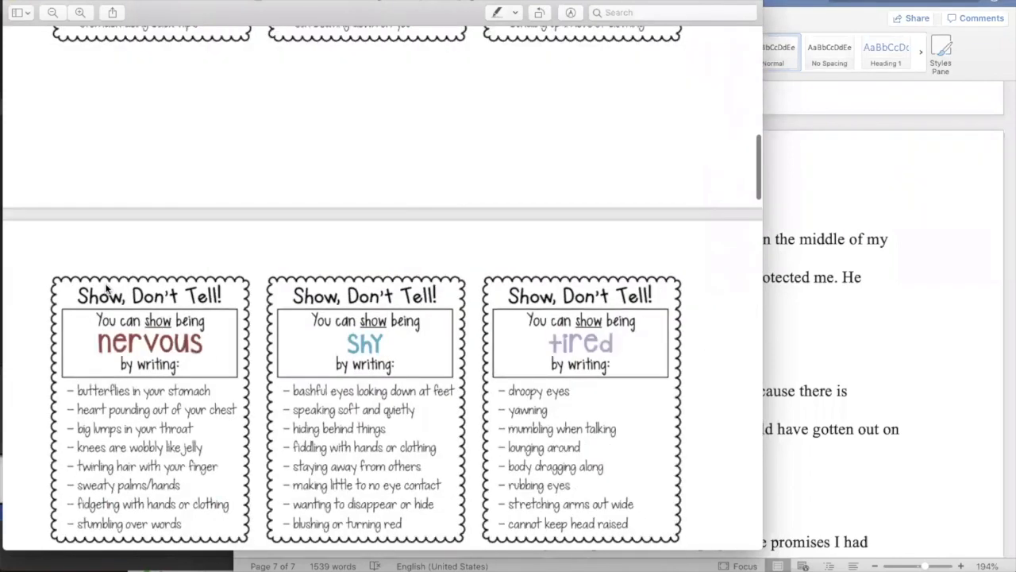
{"action": "scroll", "coordinate": [107, 288], "scroll_direction": "down", "scroll_amount": 4}
{"action": "scroll", "coordinate": [107, 289], "scroll_direction": "down", "scroll_amount": 3}
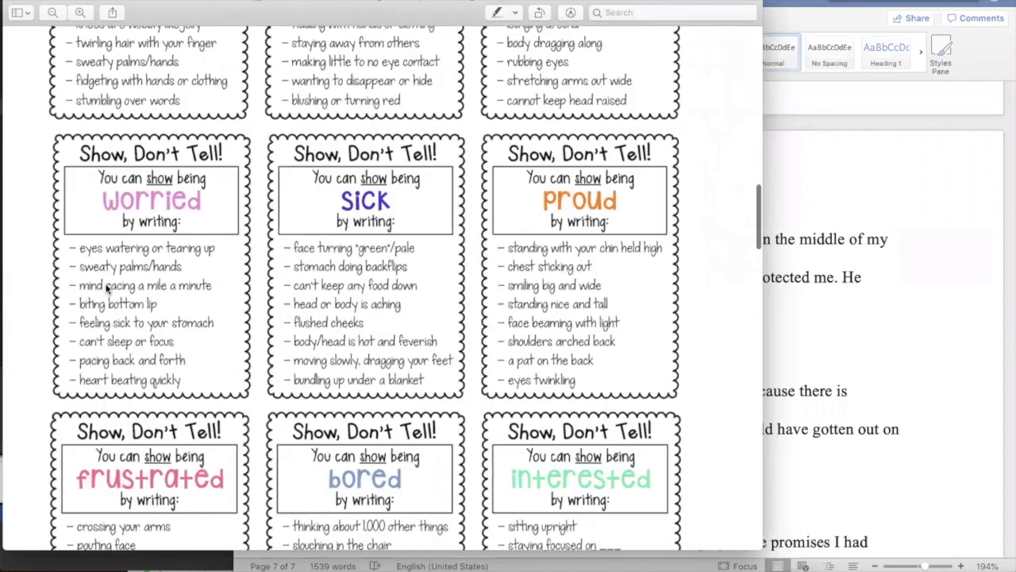
{"action": "scroll", "coordinate": [107, 288], "scroll_direction": "down", "scroll_amount": 3}
{"action": "scroll", "coordinate": [108, 288], "scroll_direction": "down", "scroll_amount": 5}
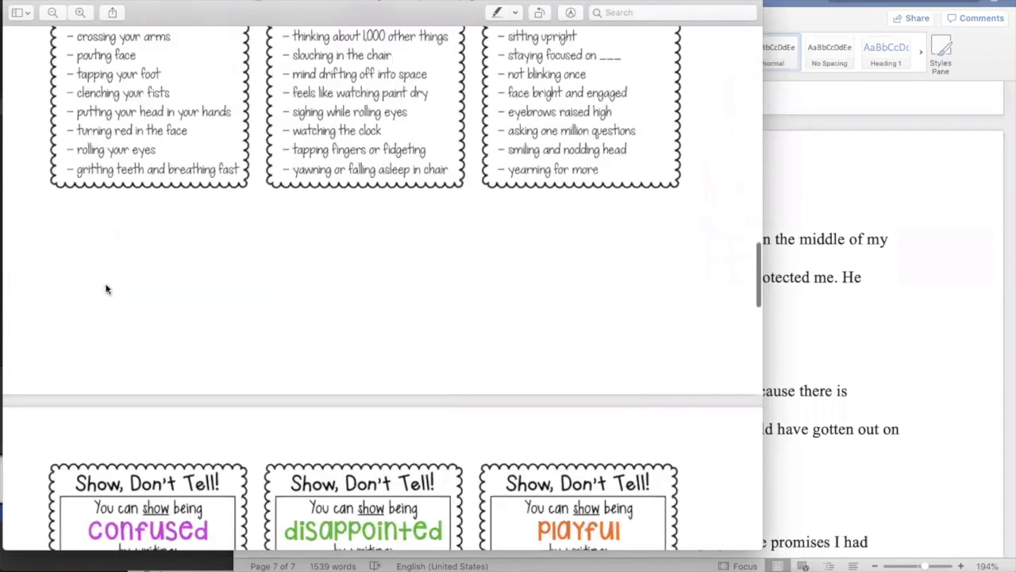
{"action": "scroll", "coordinate": [108, 288], "scroll_direction": "down", "scroll_amount": 5}
{"action": "scroll", "coordinate": [107, 288], "scroll_direction": "down", "scroll_amount": 5}
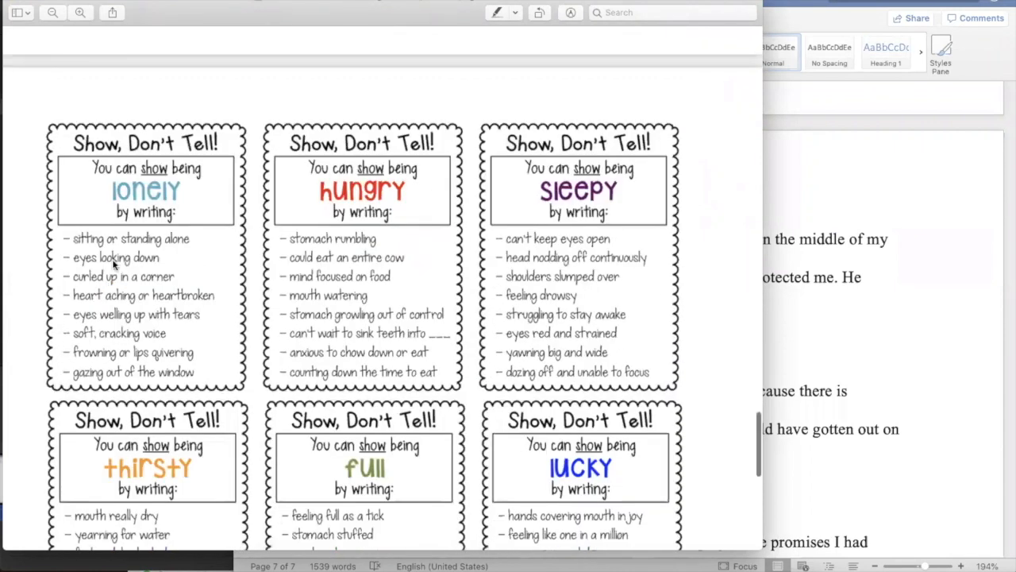
{"action": "scroll", "coordinate": [116, 266], "scroll_direction": "up", "scroll_amount": 3}
{"action": "scroll", "coordinate": [116, 266], "scroll_direction": "left", "scroll_amount": 3}
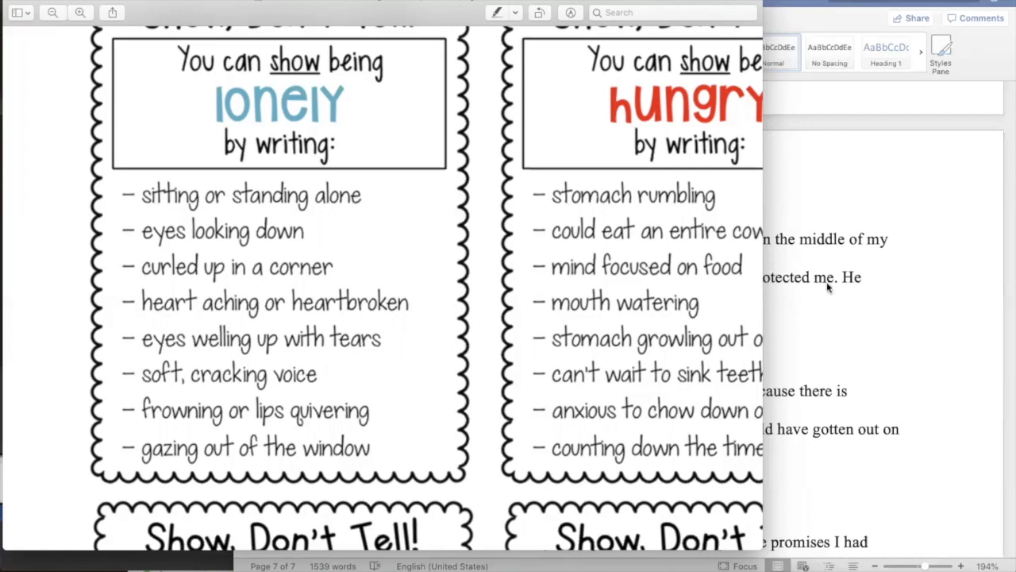
- Return to the Word story and delete "because there is absolutely no way, I could have done that", ending the sentence after "He was there"
{"action": "key", "text": "super+Tab"}
{"action": "left_click_drag", "start_coordinate": [235, 242], "coordinate": [3, 242]}
{"action": "scroll", "coordinate": [263, 436], "scroll_direction": "down", "scroll_amount": 5}
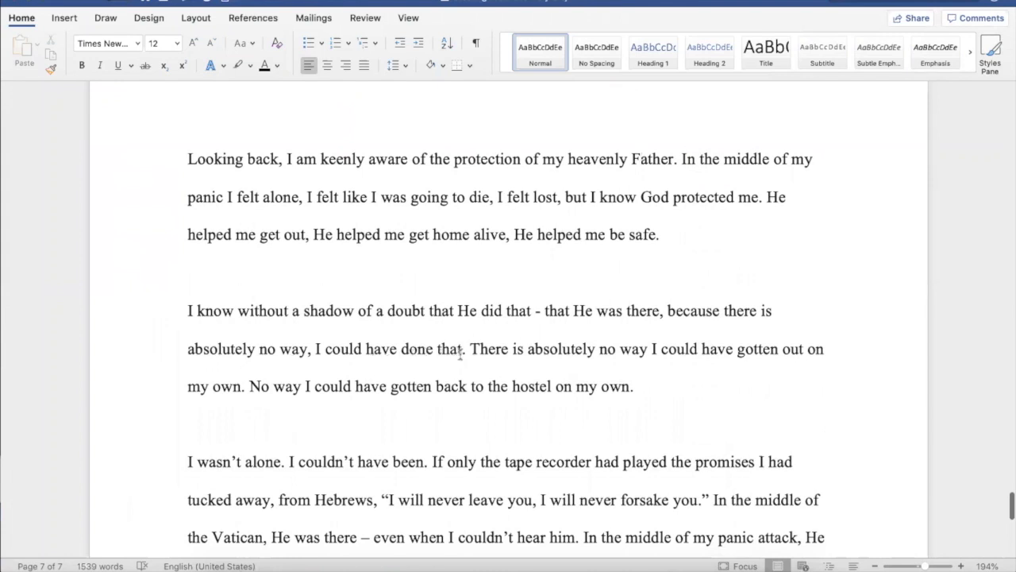
{"action": "left_click_drag", "start_coordinate": [467, 352], "coordinate": [664, 317]}
{"action": "key", "text": "BackSpace"}
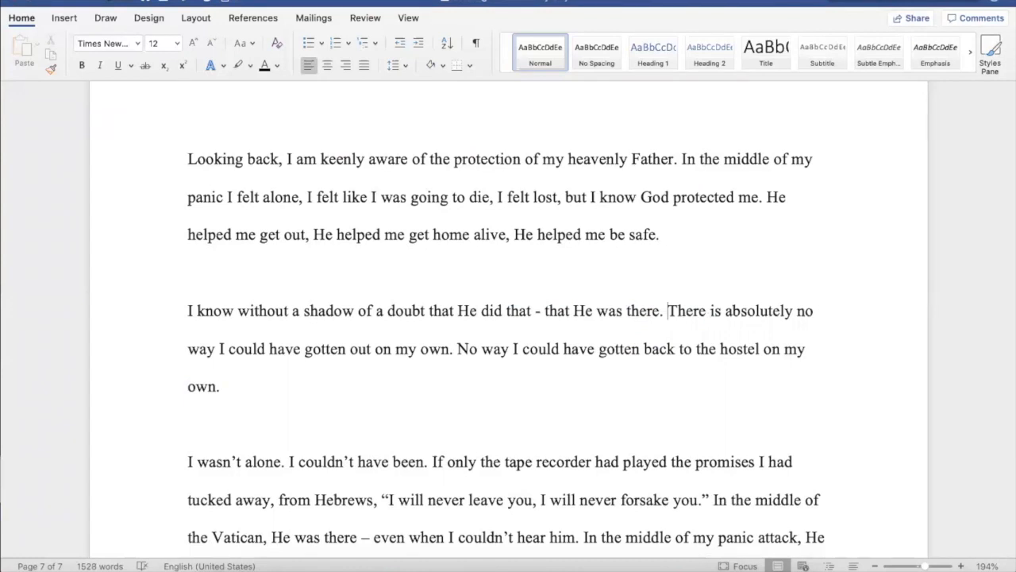
- Add "in a foreign country where I didn't speak language or know where I was going," after "back to the hostel", with "language" spelled correctly
{"action": "scroll", "coordinate": [603, 474], "scroll_direction": "down", "scroll_amount": 1}
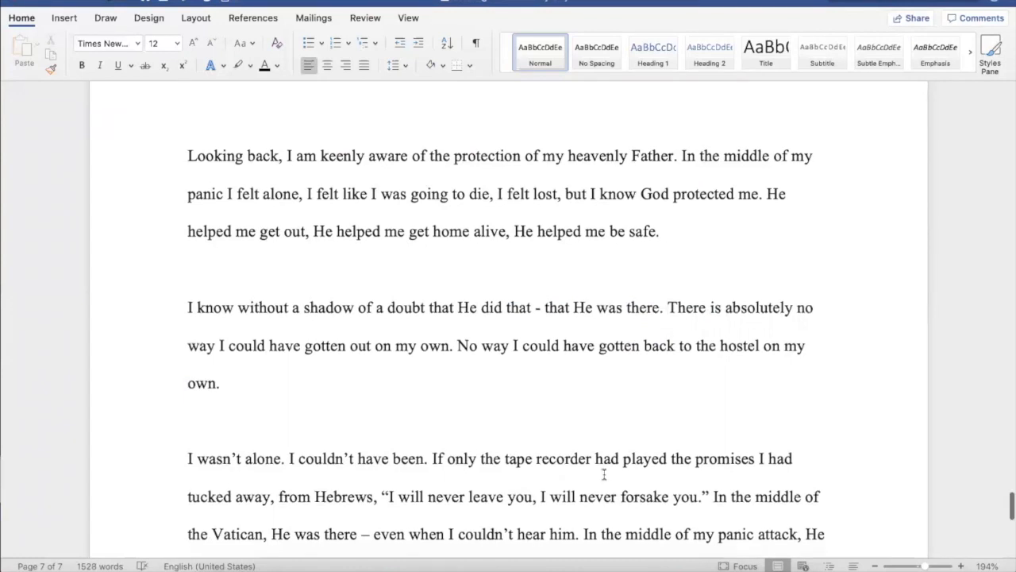
{"action": "left_click", "coordinate": [759, 334]}
{"action": "type", "text": "in a foreign country whe"}
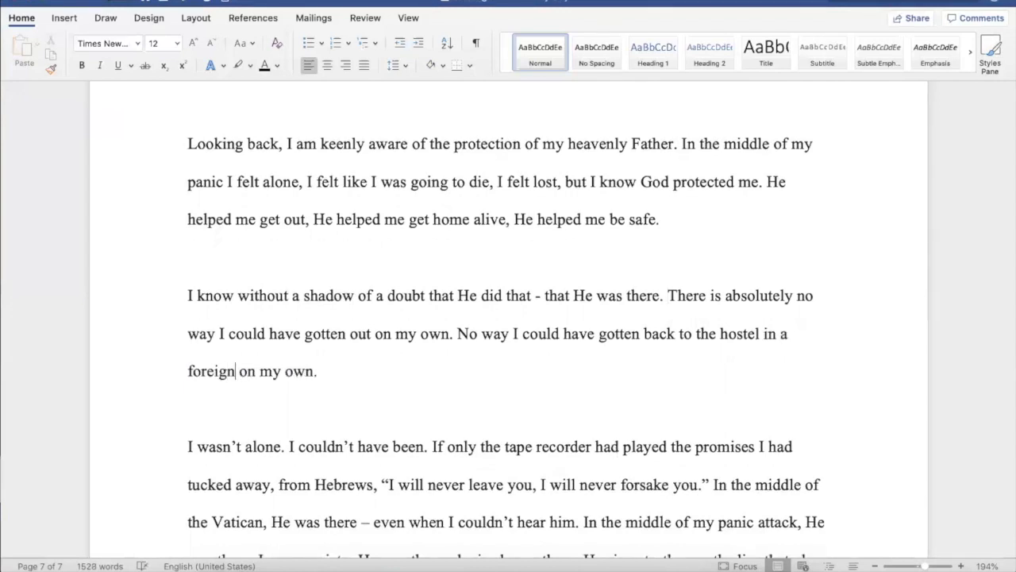
{"action": "type", "text": "re I didn't spe"}
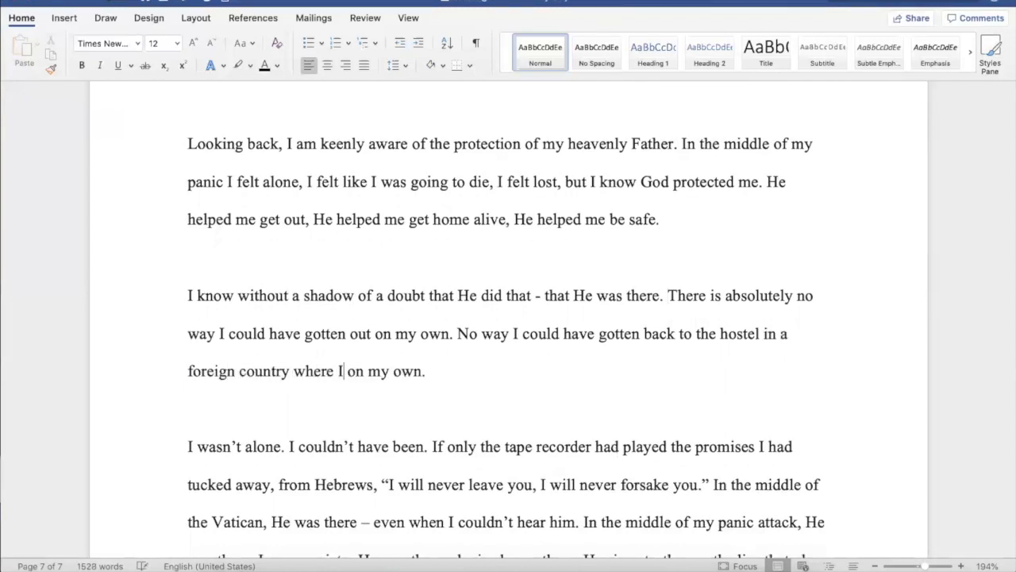
{"action": "type", "text": "ak languge"}
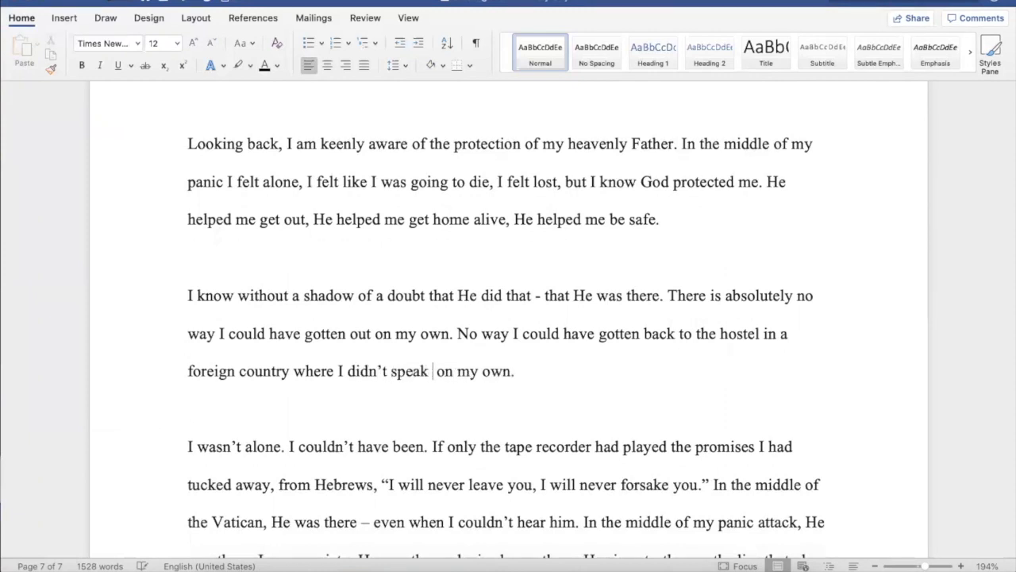
{"action": "type", "text": " or kn"}
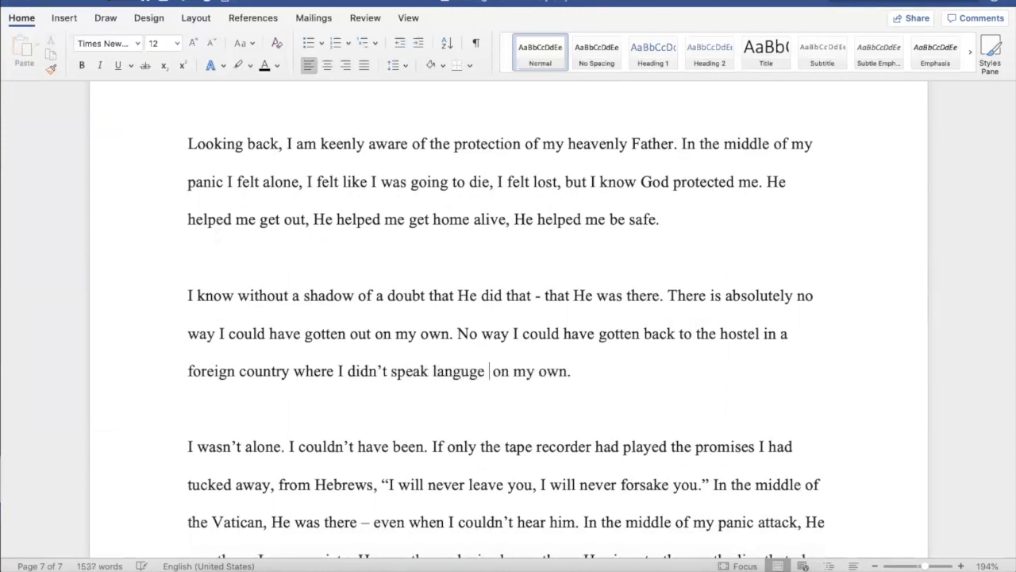
{"action": "type", "text": "ow where o"}
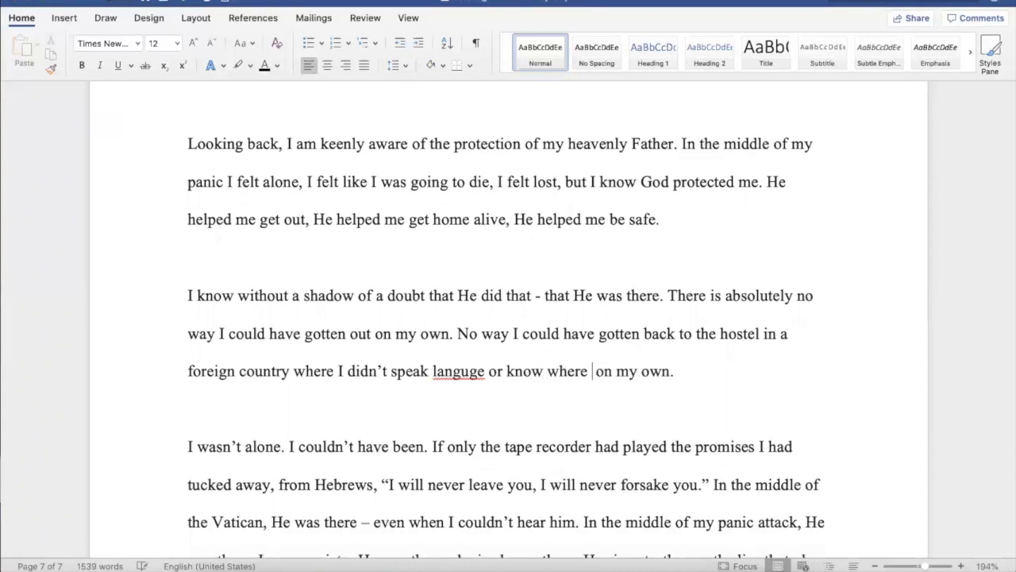
{"action": "right_click", "coordinate": [452, 374]}
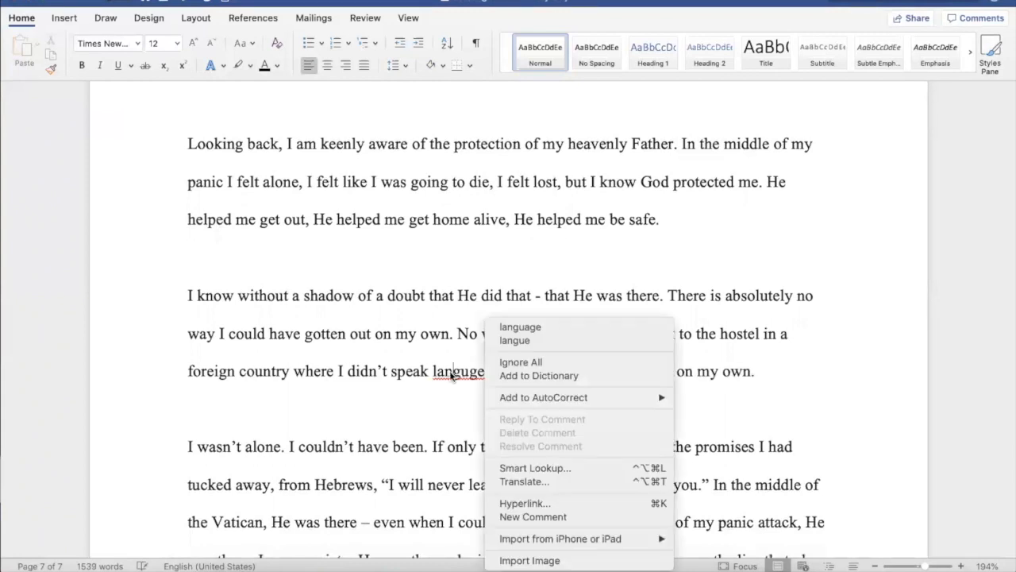
{"action": "left_click", "coordinate": [576, 327]}
- In the paragraph beginning "I wasn't alone", capitalize "Him" after "couldn't hear" and "He" before "is always there"
{"action": "scroll", "coordinate": [512, 378], "scroll_direction": "down", "scroll_amount": 5}
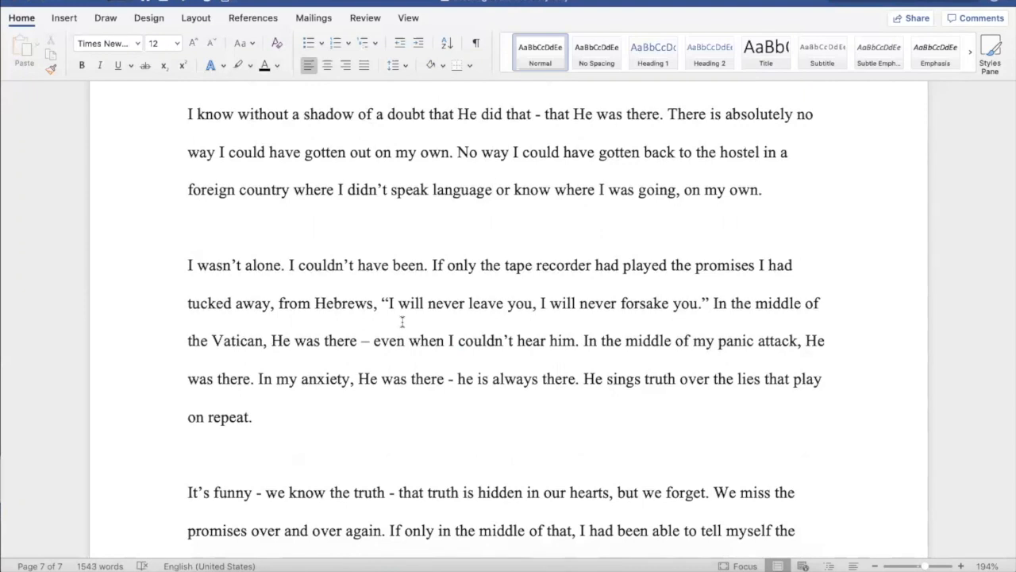
{"action": "double_click", "coordinate": [293, 302]}
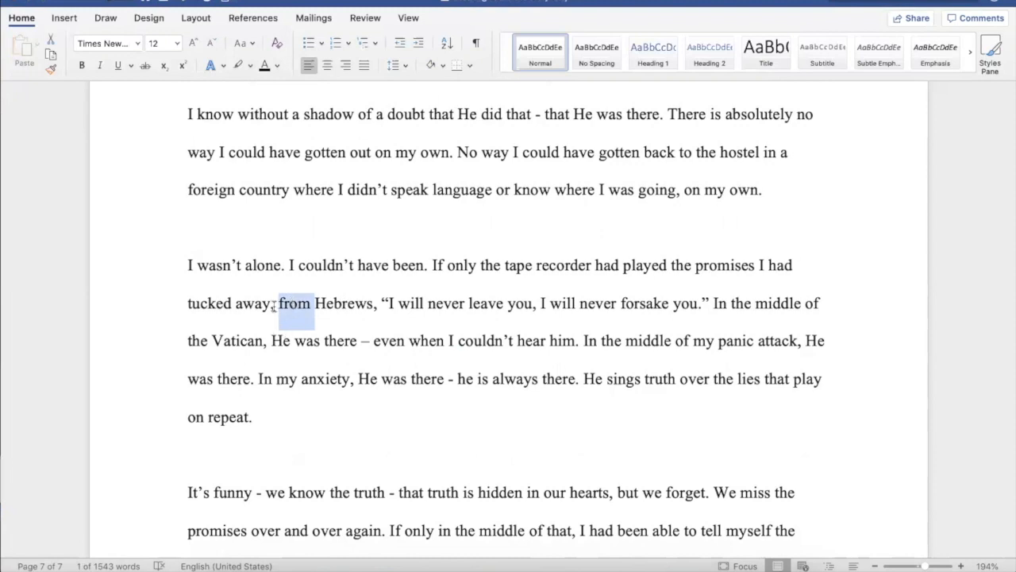
{"action": "left_click", "coordinate": [403, 389]}
{"action": "scroll", "coordinate": [403, 391], "scroll_direction": "down", "scroll_amount": 2}
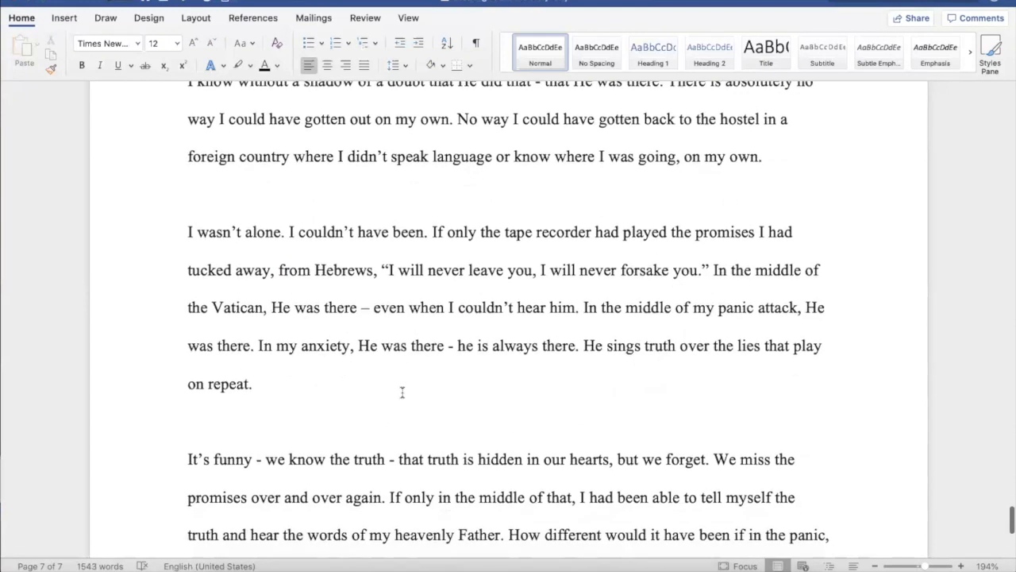
{"action": "scroll", "coordinate": [403, 391], "scroll_direction": "down", "scroll_amount": 1}
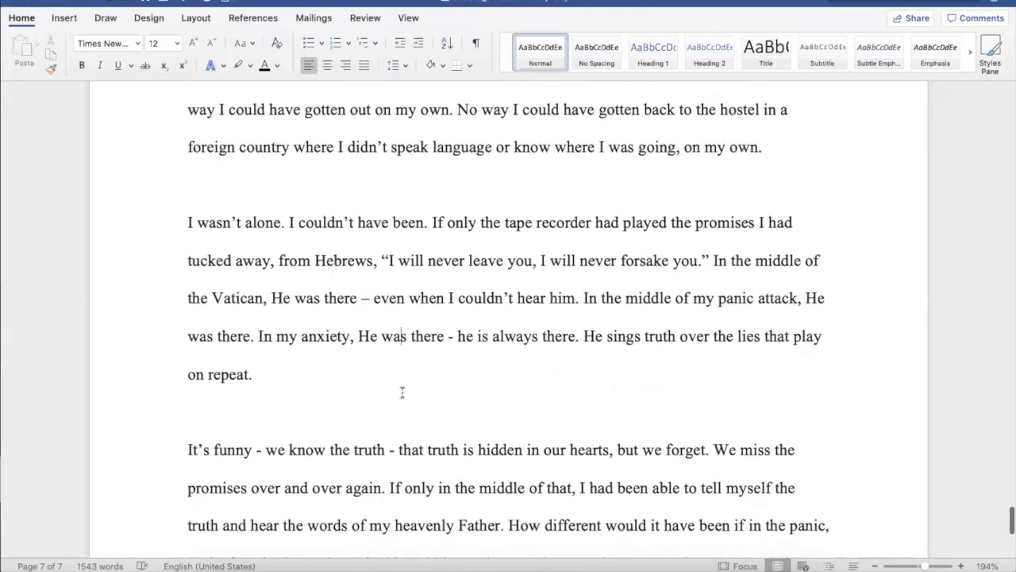
{"action": "left_click", "coordinate": [553, 297]}
{"action": "key", "text": "BackSpace"}
{"action": "type", "text": "H"}
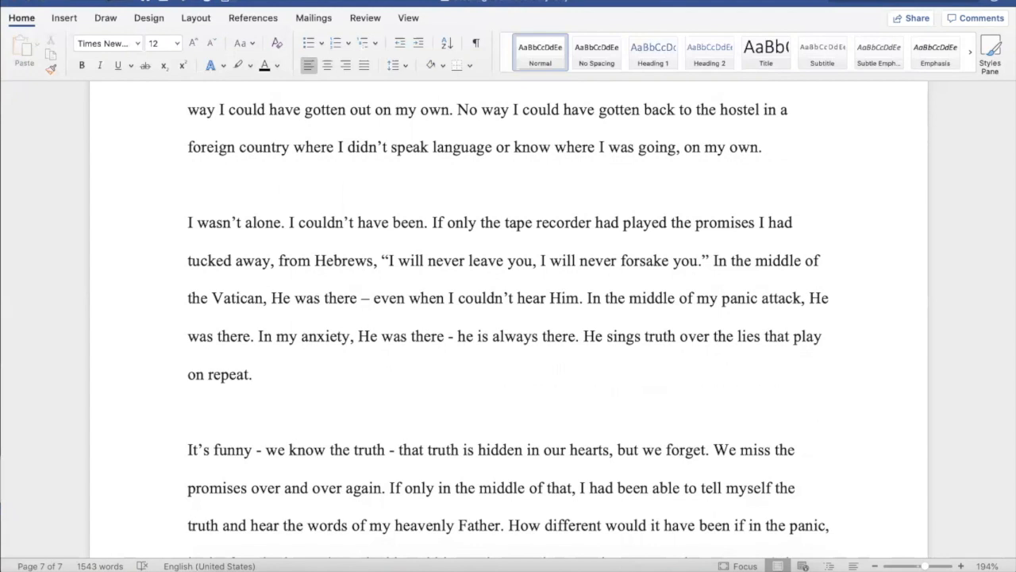
{"action": "left_click", "coordinate": [466, 338]}
{"action": "key", "text": "BackSpace"}
{"action": "type", "text": "H"}
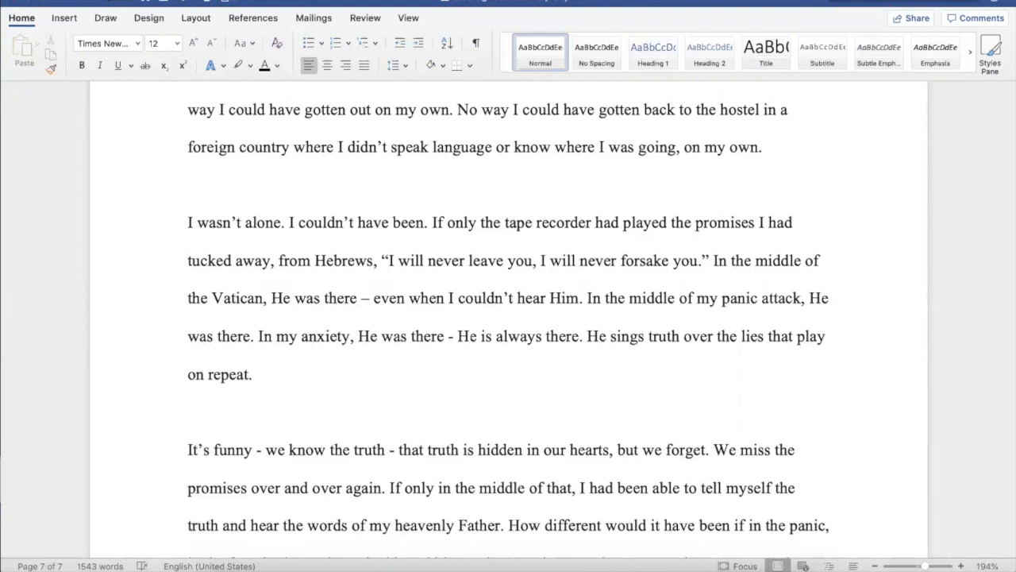
- Read through the closing paragraph beginning "It's funny" to the end of the story, then go back up through the document
{"action": "scroll", "coordinate": [508, 317], "scroll_direction": "down", "scroll_amount": 5}
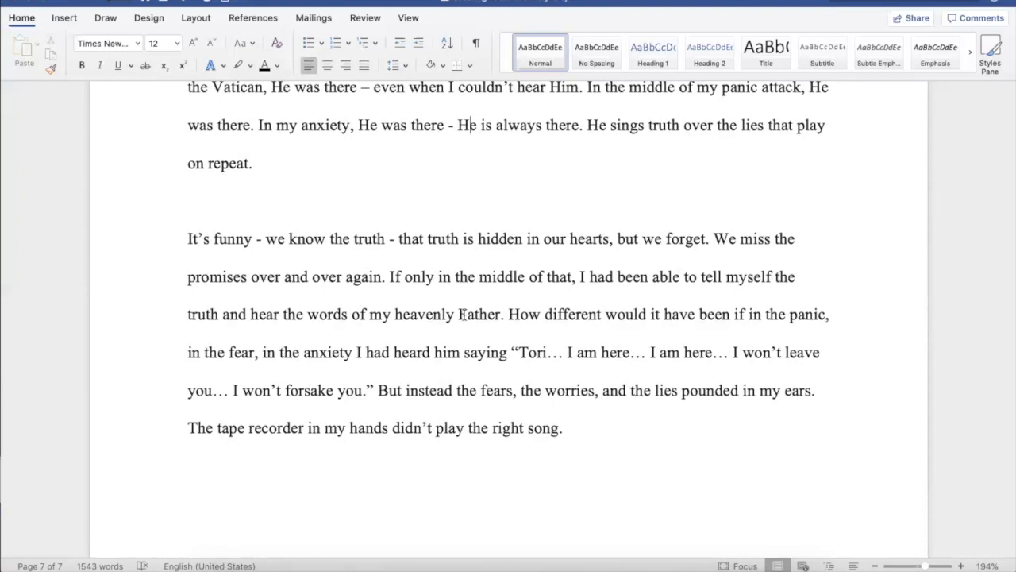
{"action": "scroll", "coordinate": [463, 314], "scroll_direction": "down", "scroll_amount": 3}
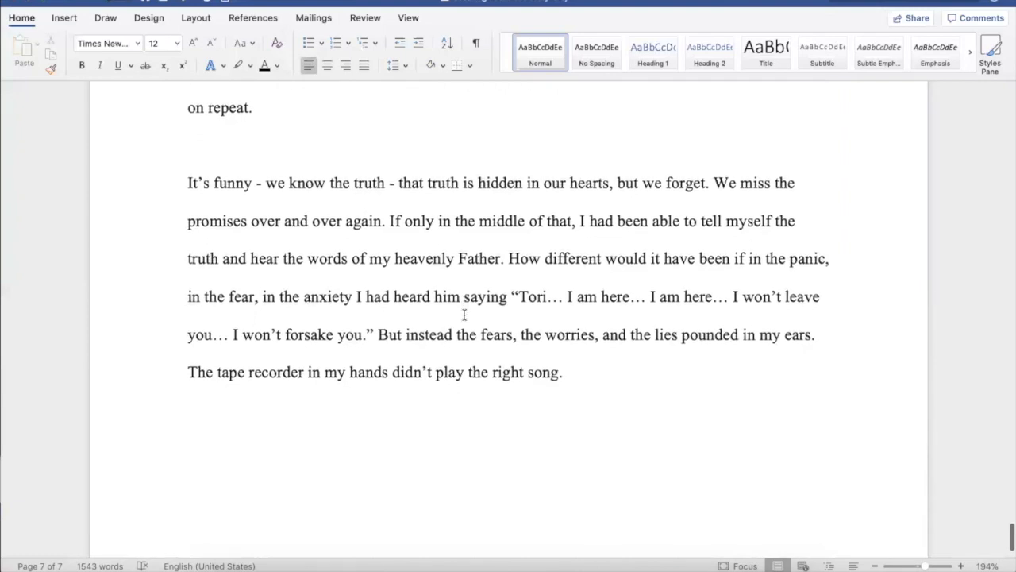
{"action": "scroll", "coordinate": [464, 314], "scroll_direction": "down", "scroll_amount": 5}
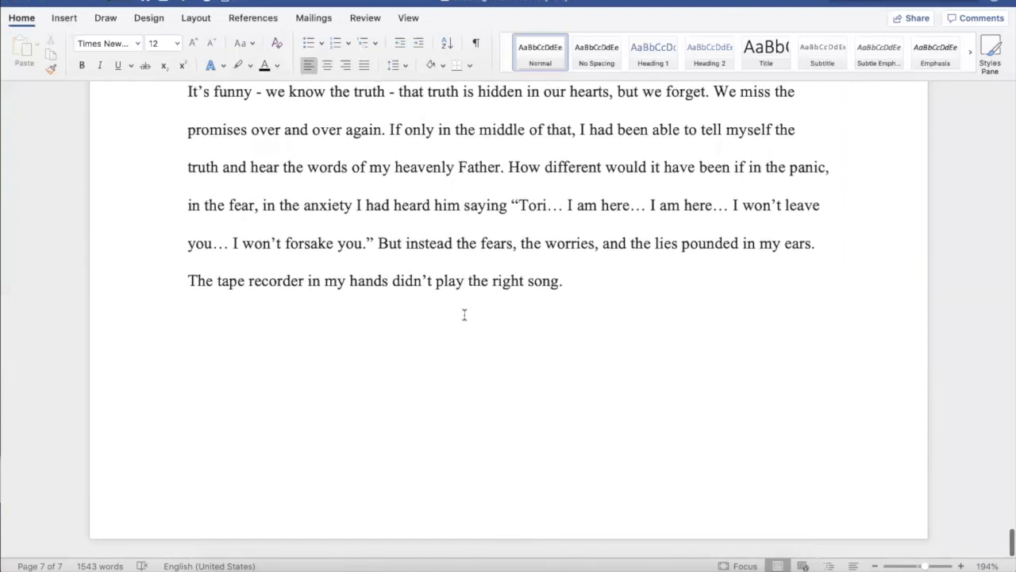
{"action": "scroll", "coordinate": [465, 315], "scroll_direction": "up", "scroll_amount": 3}
{"action": "scroll", "coordinate": [465, 314], "scroll_direction": "up", "scroll_amount": 20}
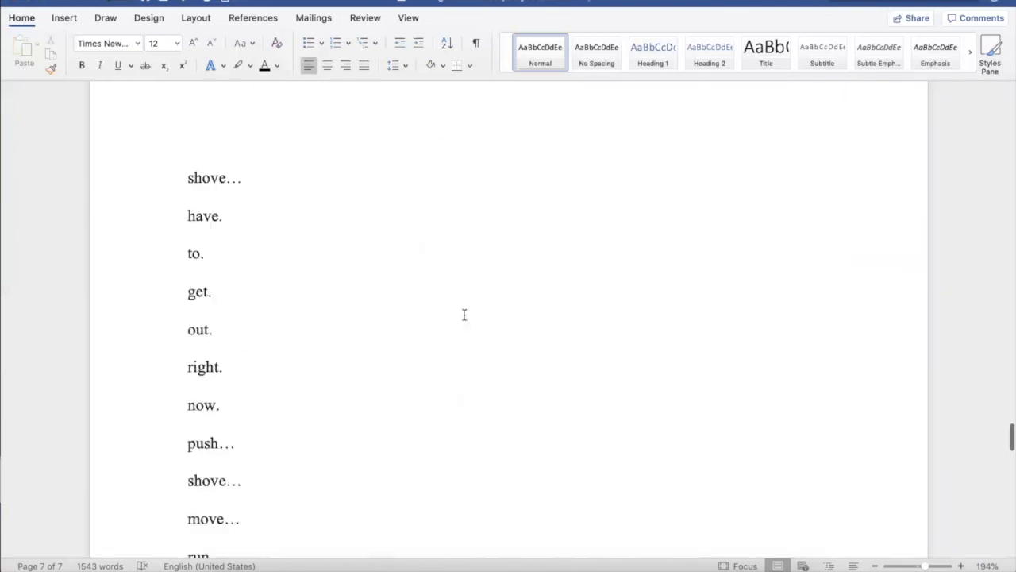